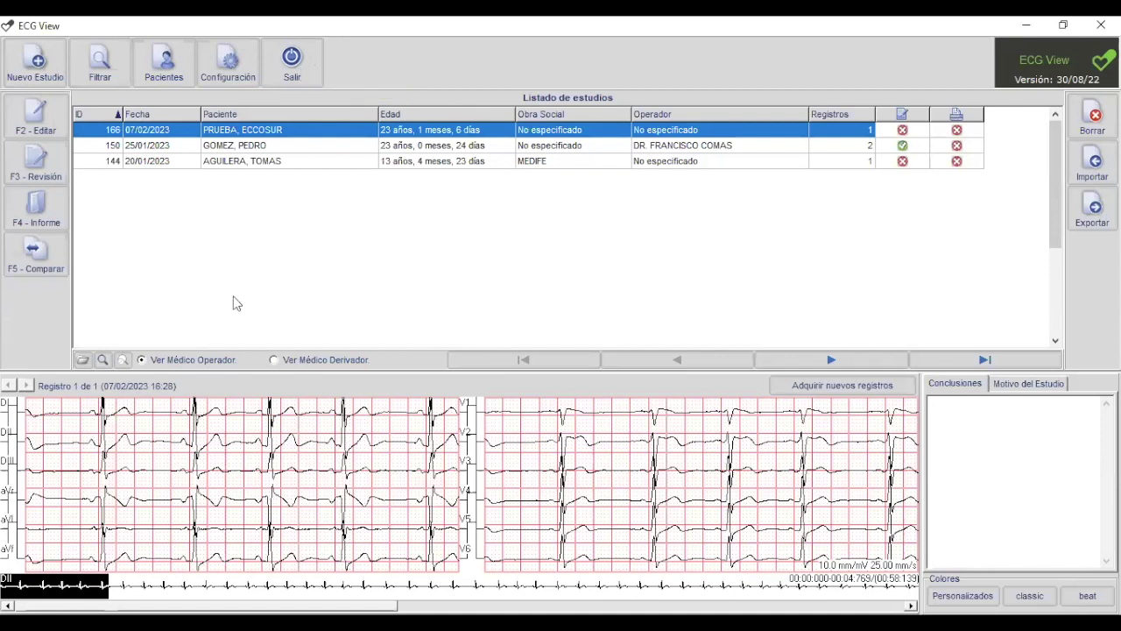
# Step: Open the 07/02/2023 study for editing and start a new operating physician record from the physician list
pyautogui.click(35, 118)
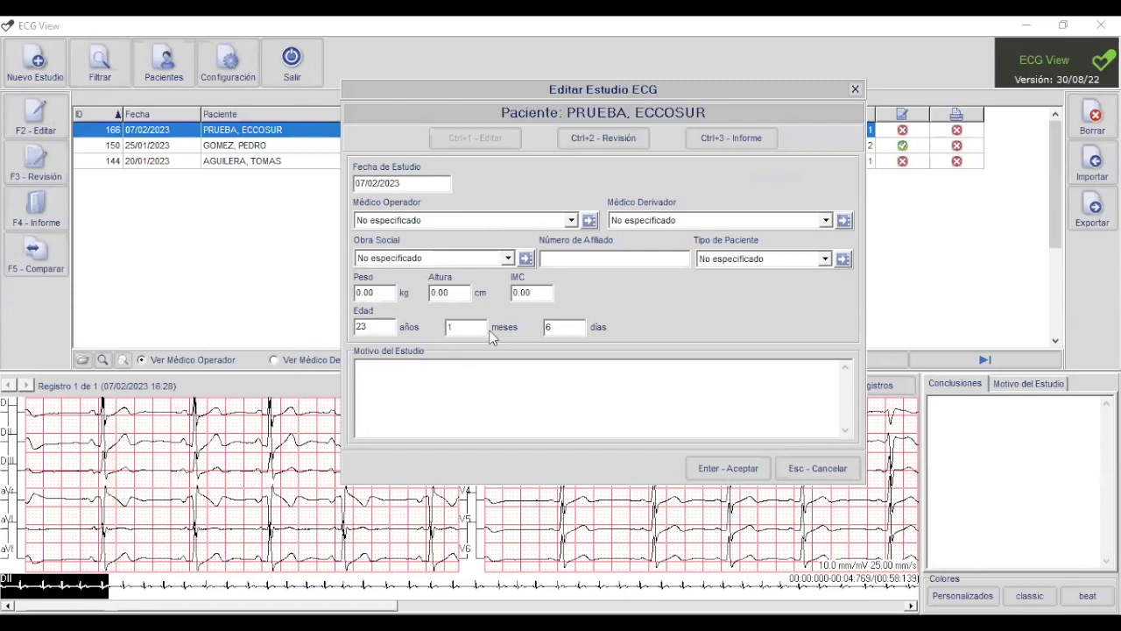
pyautogui.click(572, 220)
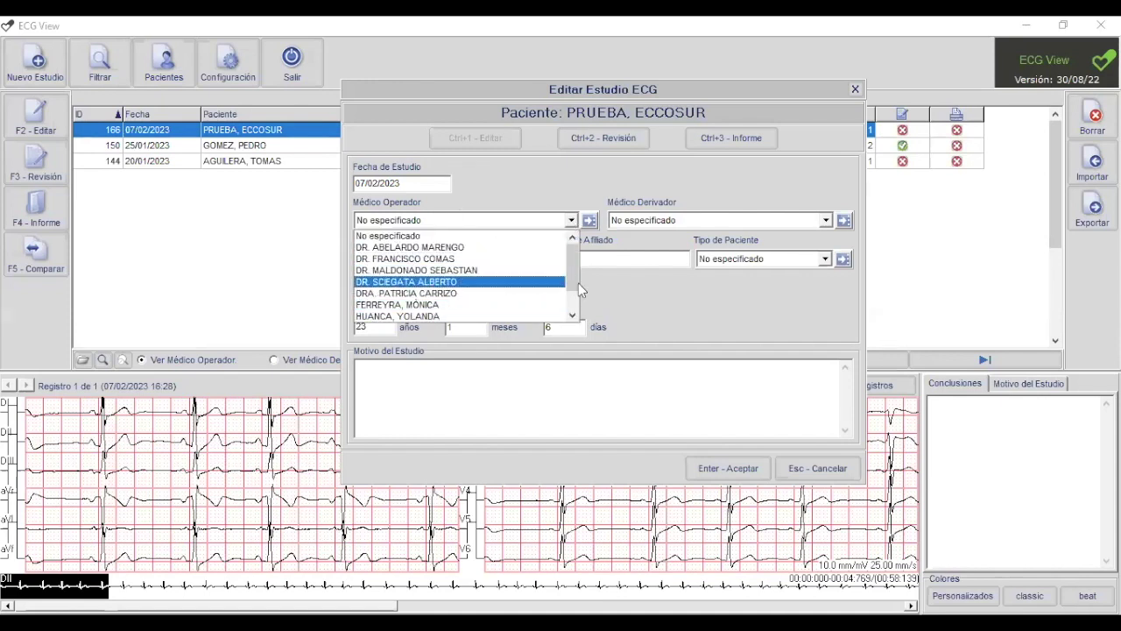
pyautogui.click(606, 195)
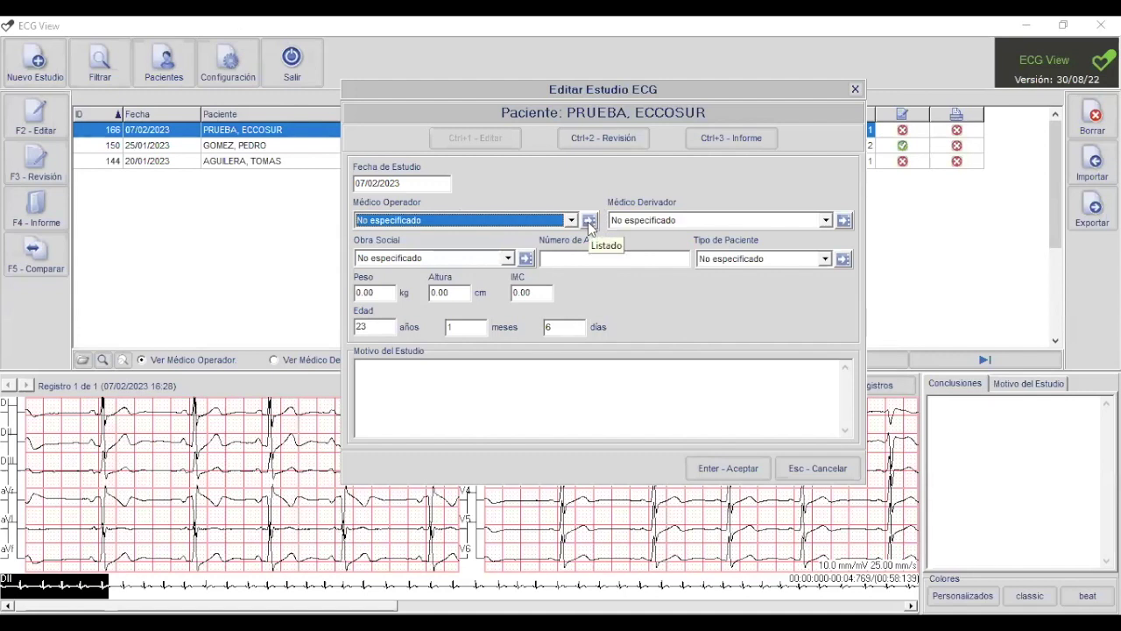
pyautogui.click(587, 220)
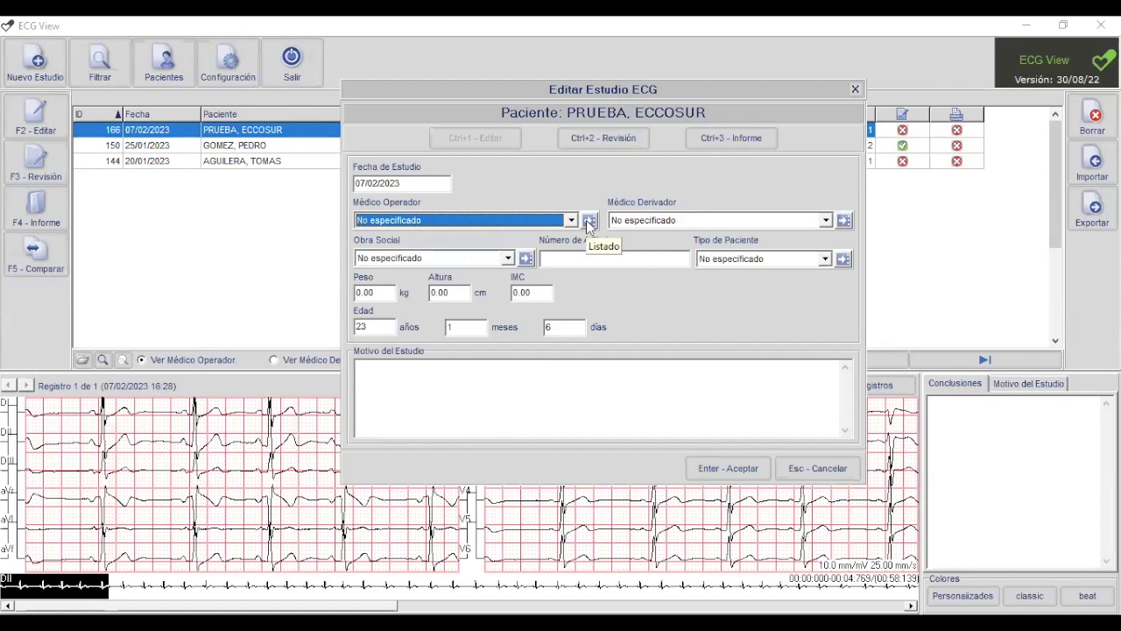
pyautogui.click(588, 220)
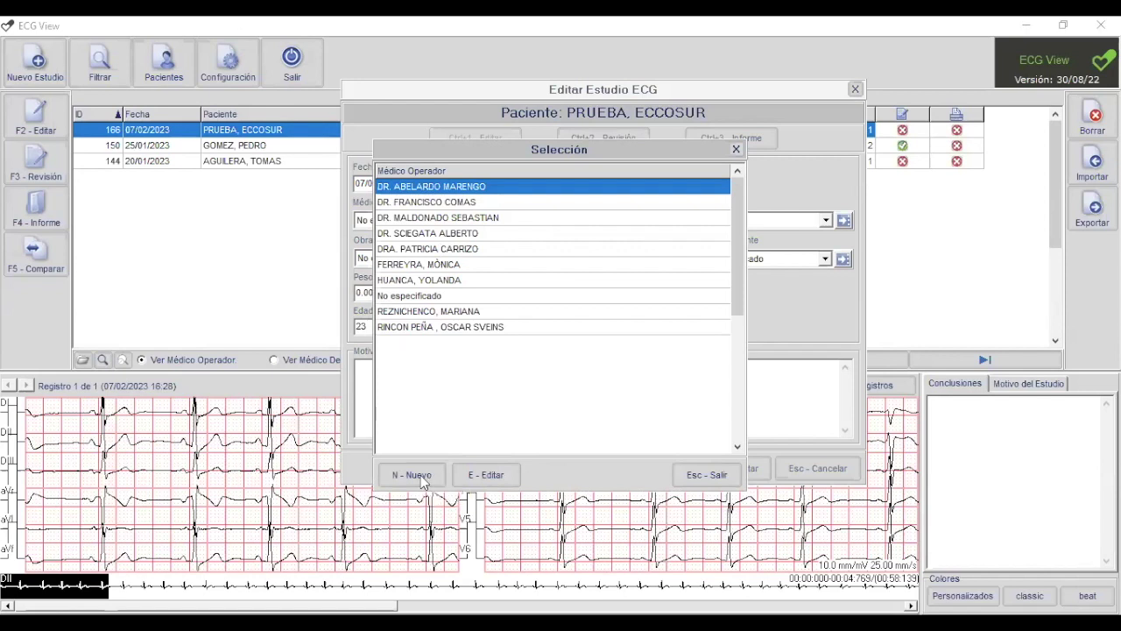
pyautogui.click(421, 475)
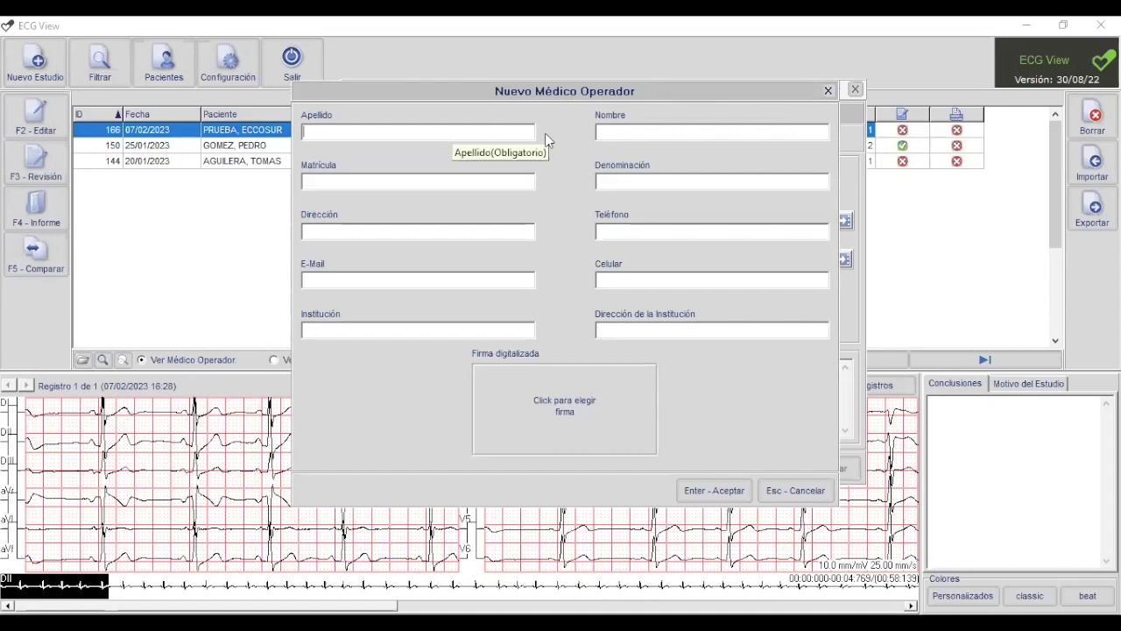
# Step: Fill in the new operating physician's first name, surname and denomination
pyautogui.click(702, 133)
pyautogui.write('VVBVB')
pyautogui.click(484, 130)
pyautogui.write('CVBVB')
pyautogui.click(640, 182)
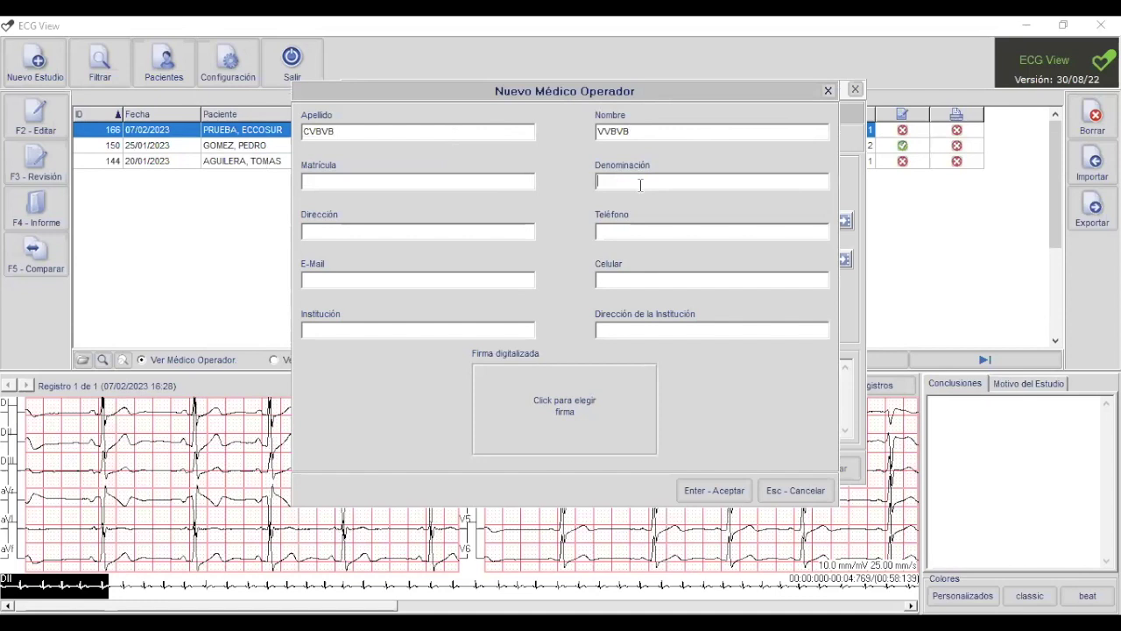
pyautogui.write('DR DFDSFDF')
# Step: Attach the scanned signature JPG from the Imágenes folder as the physician's digitized signature, switching the file type to JPG
pyautogui.click(575, 413)
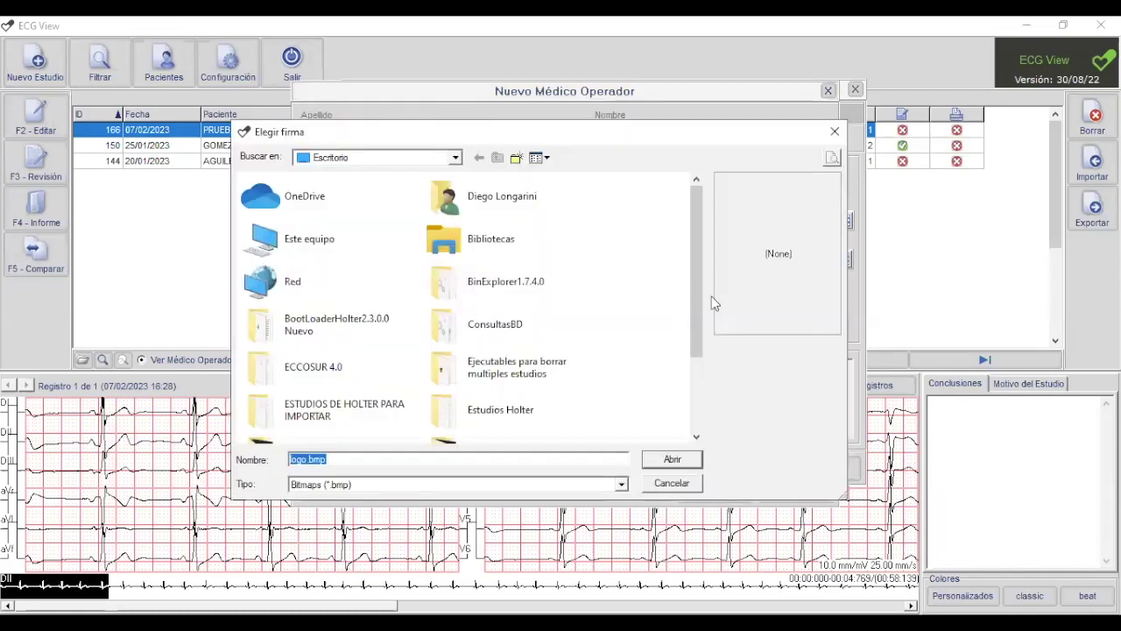
pyautogui.click(408, 154)
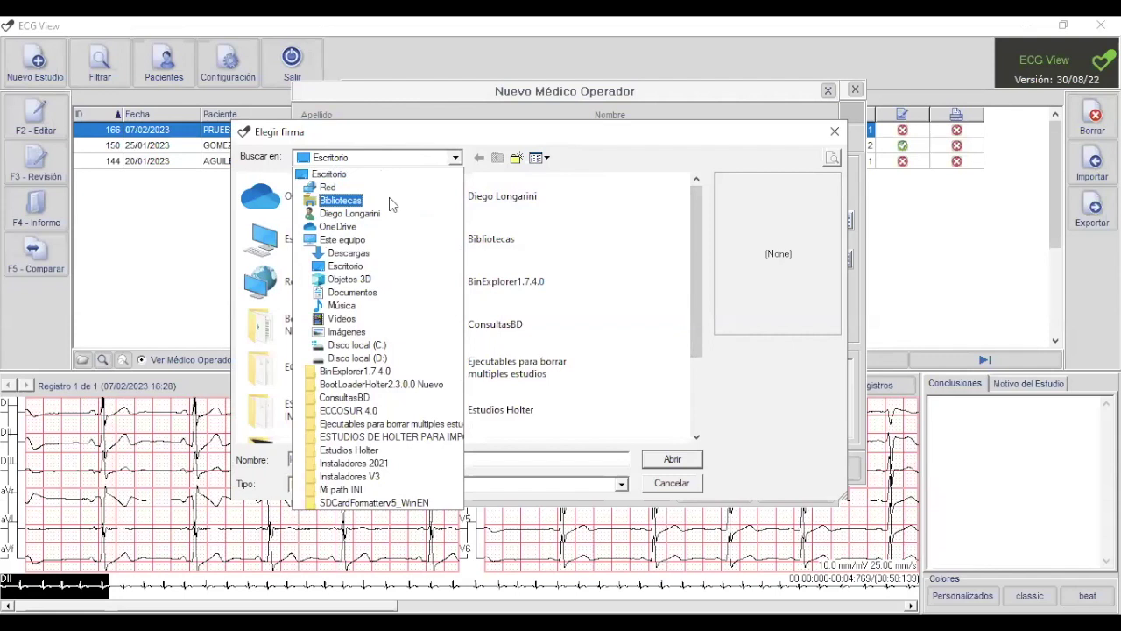
pyautogui.click(377, 331)
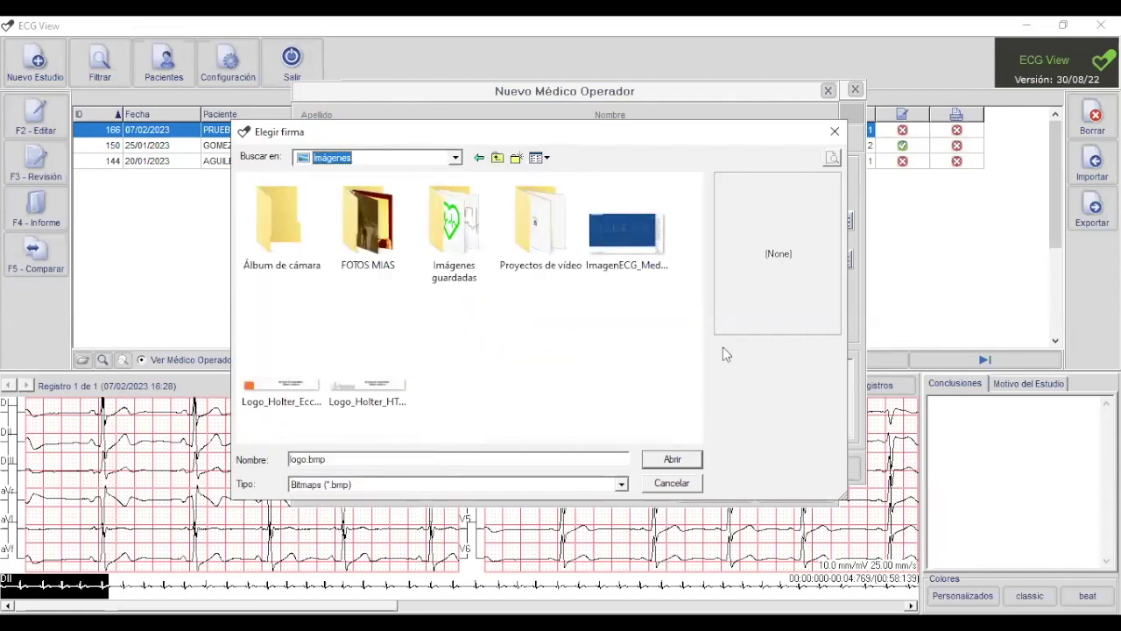
pyautogui.click(385, 485)
pyautogui.click(365, 511)
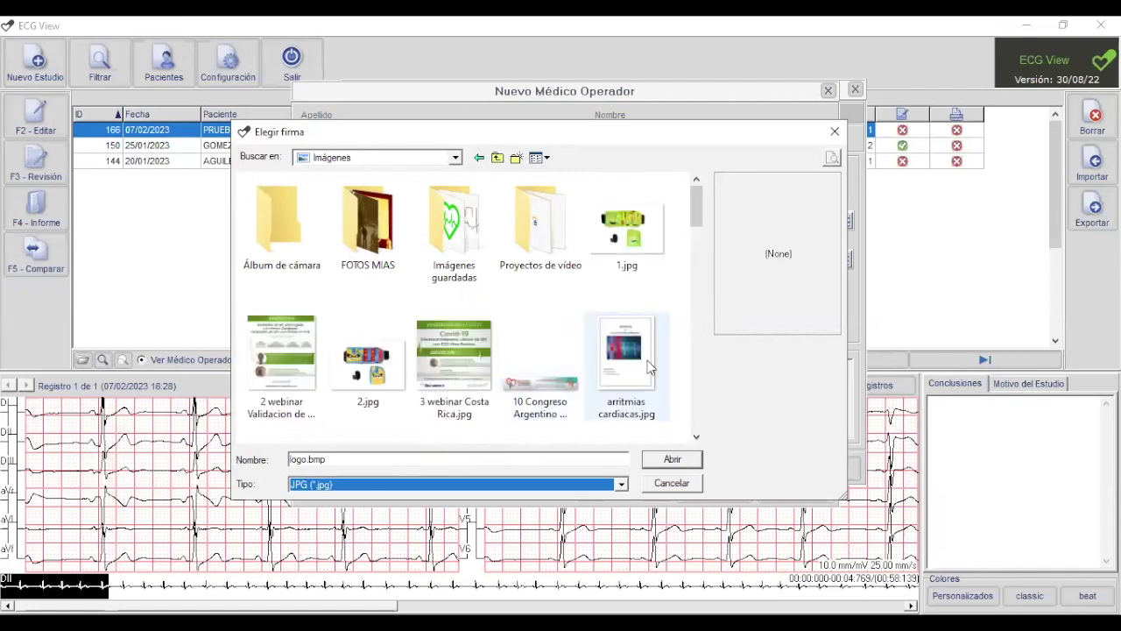
pyautogui.moveTo(695, 217); pyautogui.dragTo(704, 260)
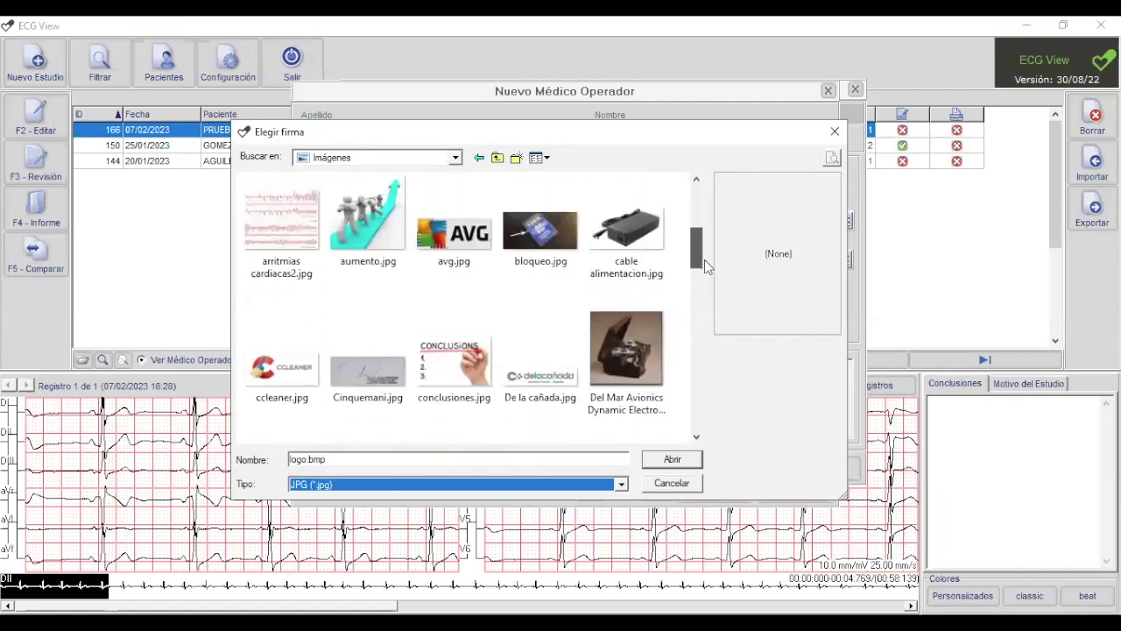
pyautogui.click(365, 379)
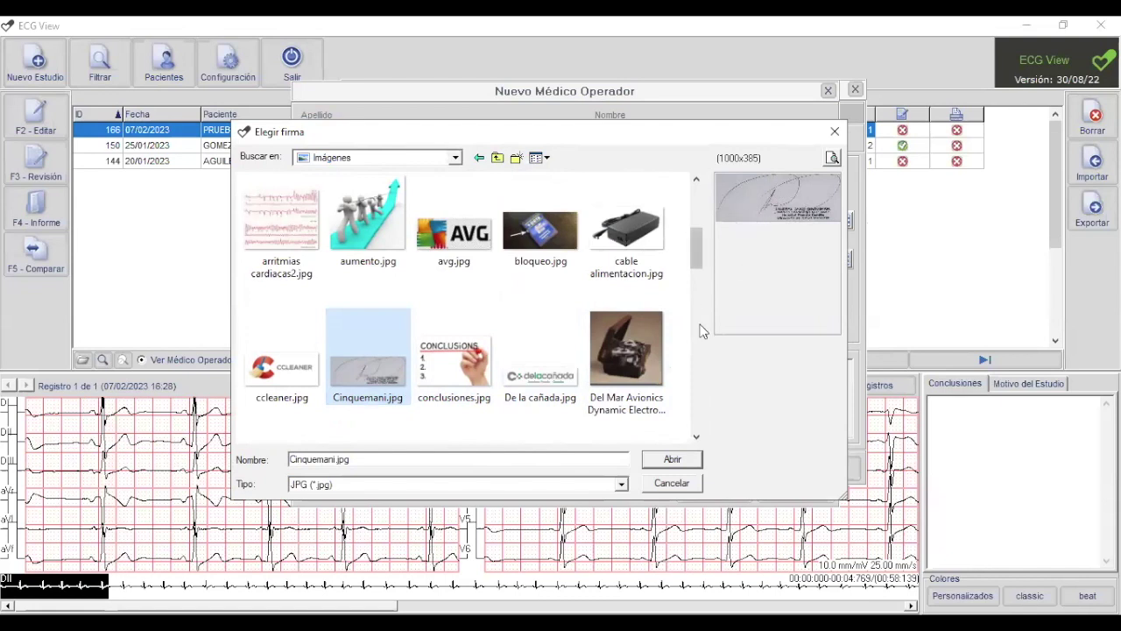
pyautogui.click(672, 461)
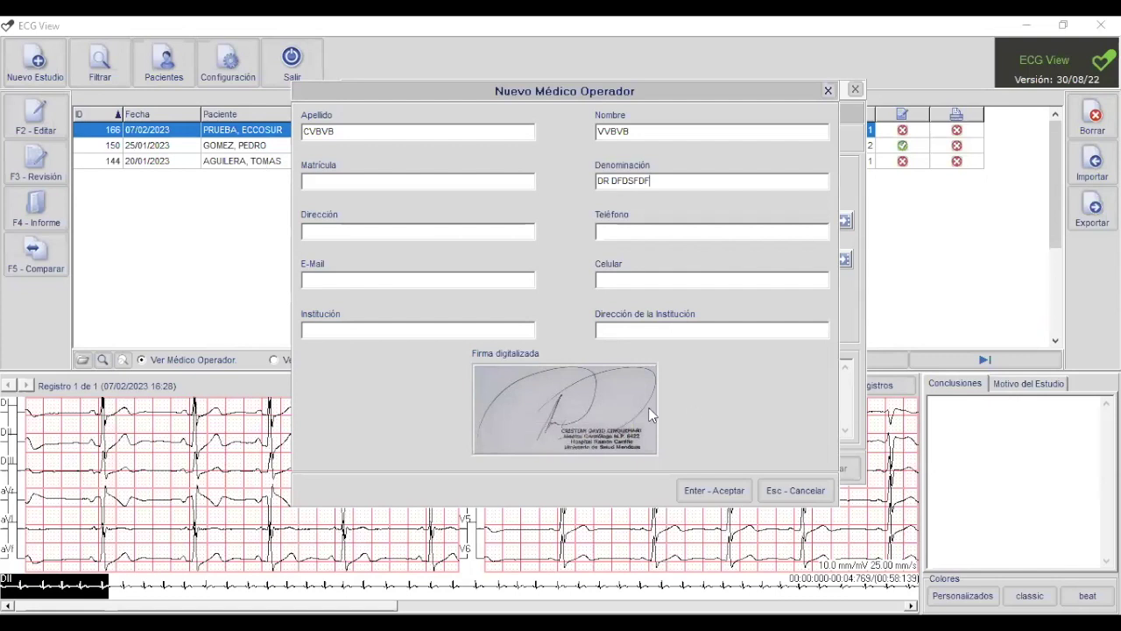
# Step: Save the new operating physician and accept the study with that physician assigned
pyautogui.click(716, 490)
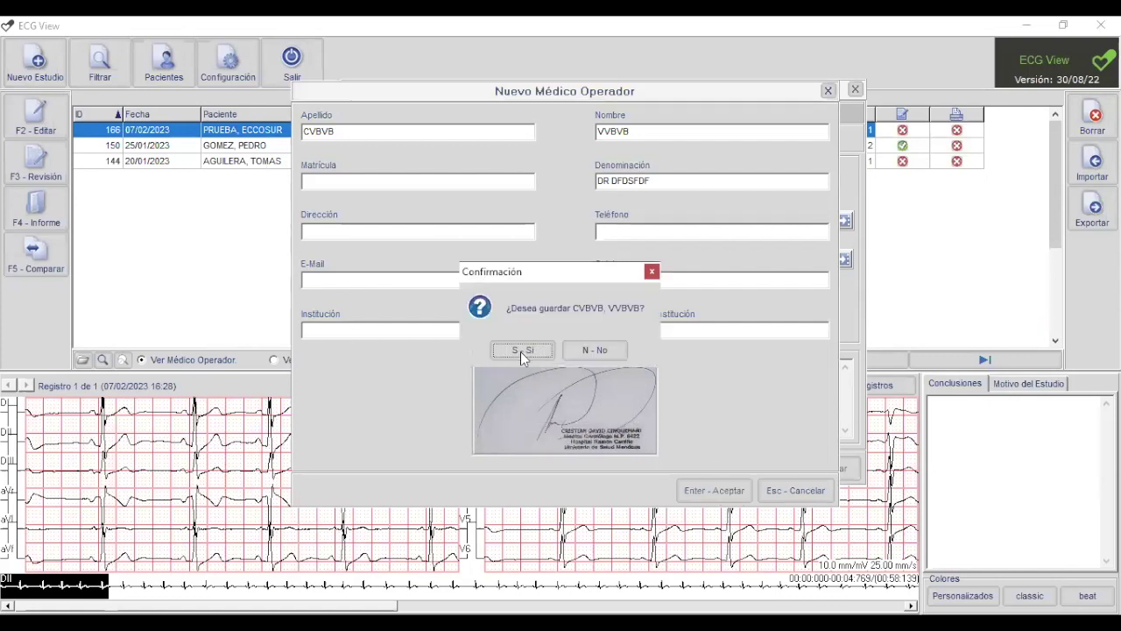
pyautogui.press('Return')
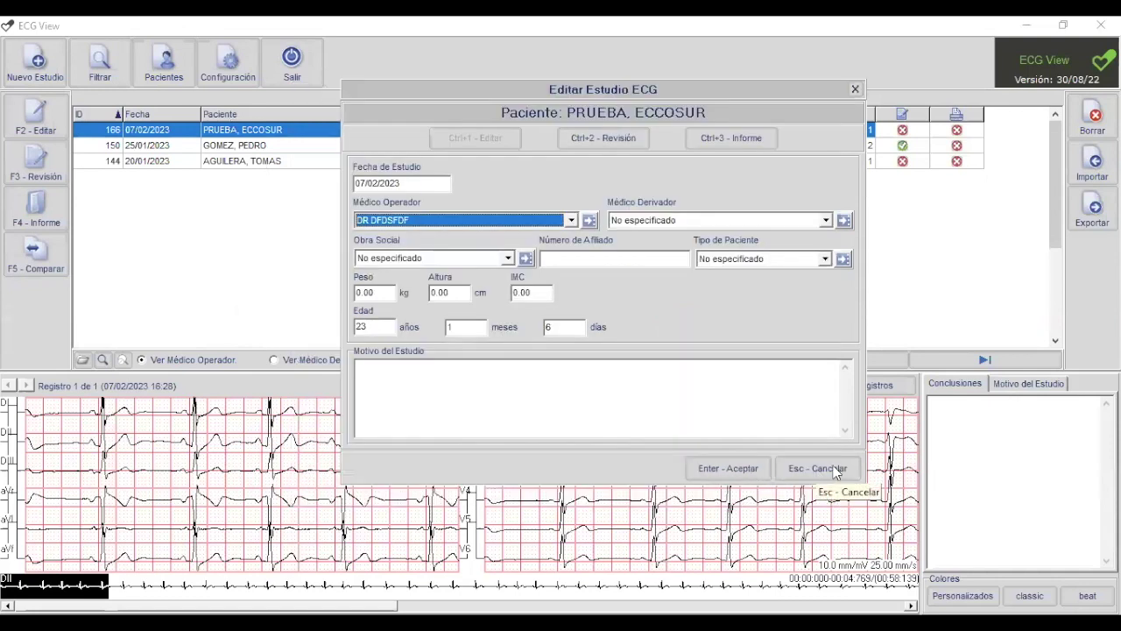
pyautogui.press('Escape')
pyautogui.press('Return')
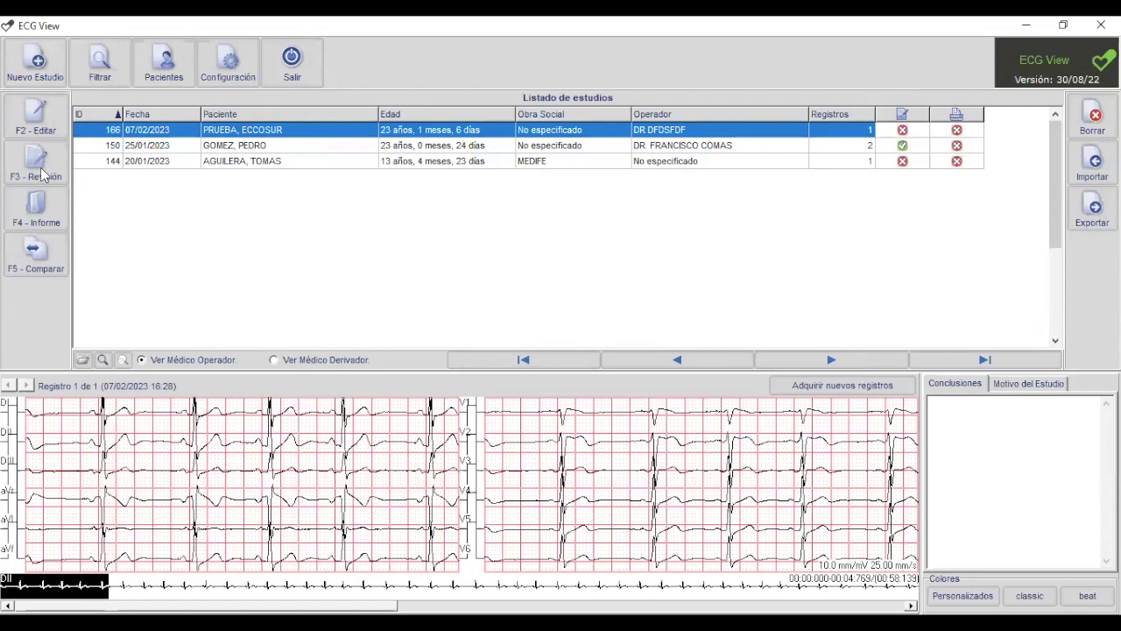
# Step: Compare the study's ECG records with reasons and conclusions shown, checking the record's panel options, and return to the study list
pyautogui.click(33, 243)
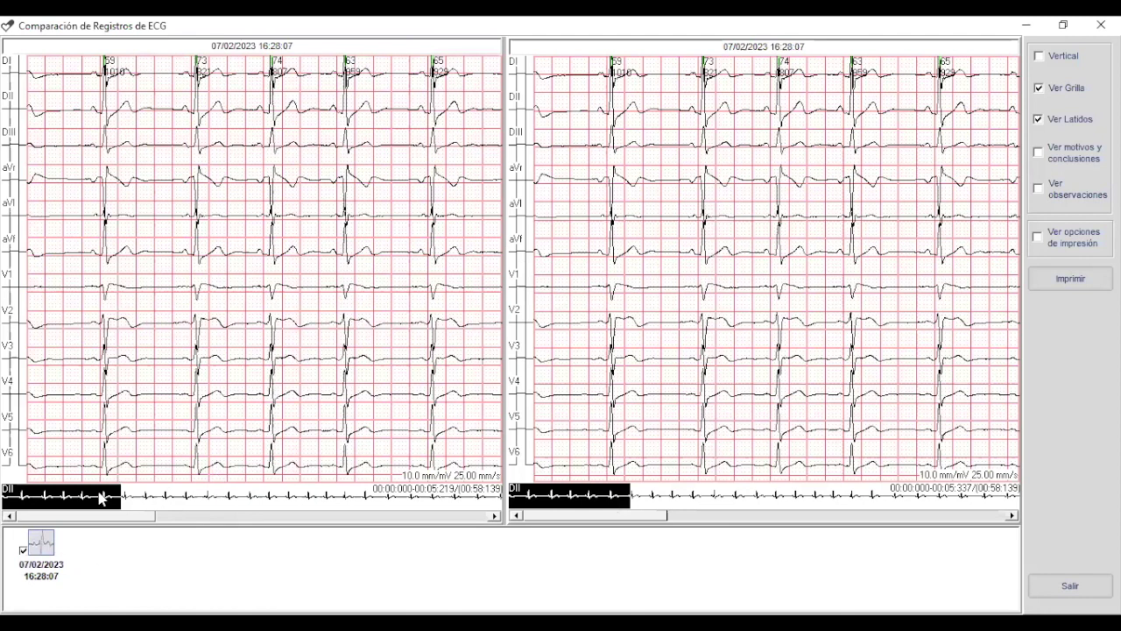
pyautogui.click(45, 545)
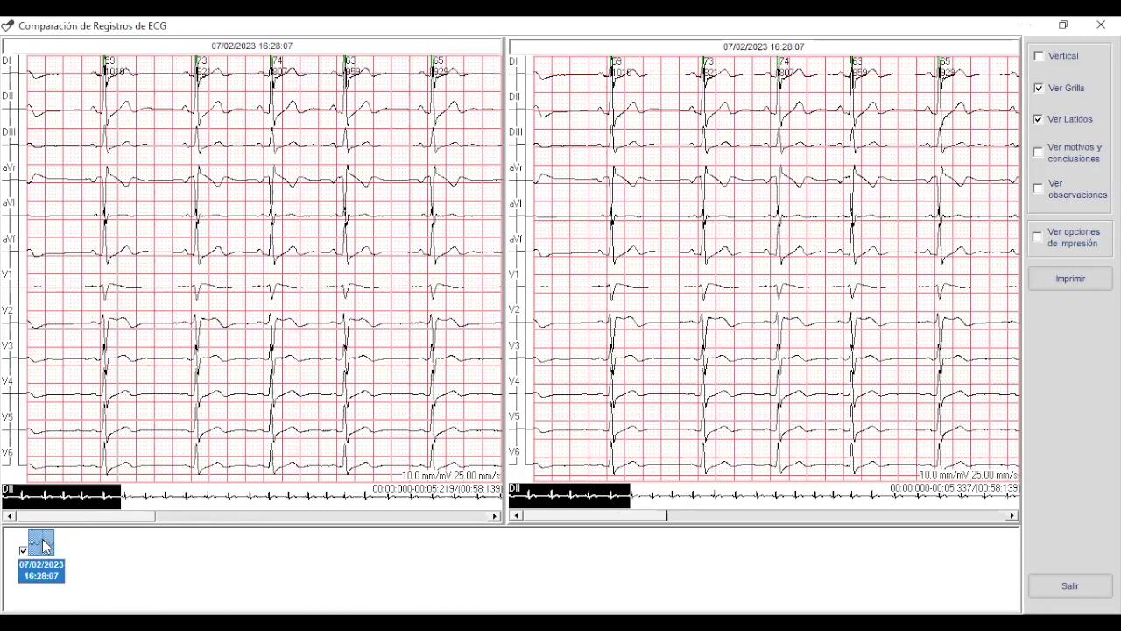
pyautogui.rightClick(46, 544)
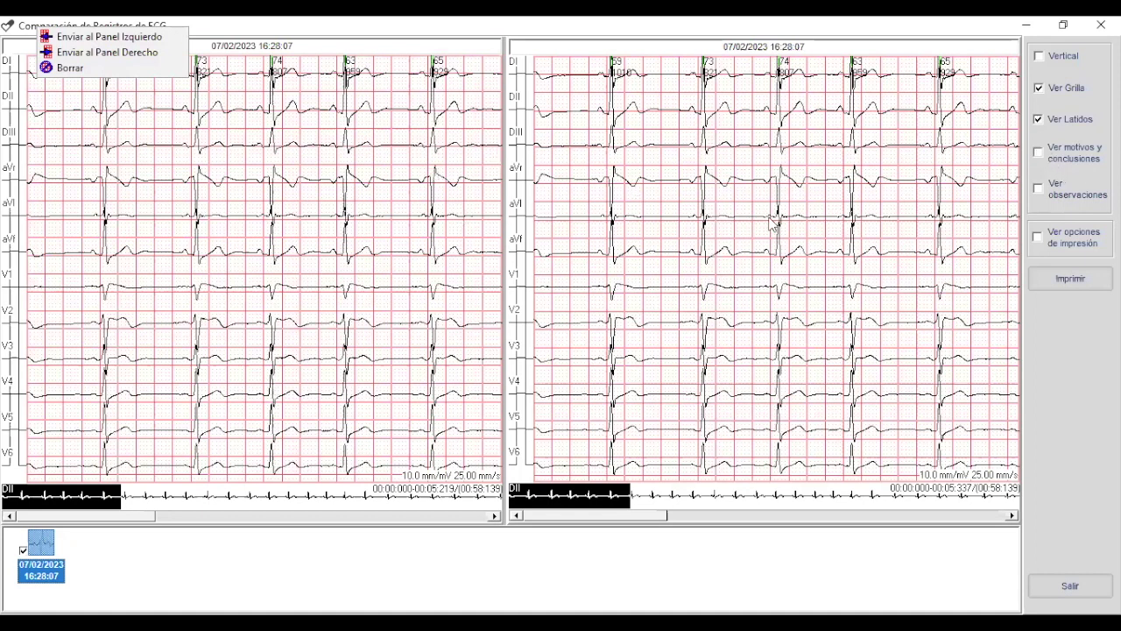
pyautogui.click(1039, 153)
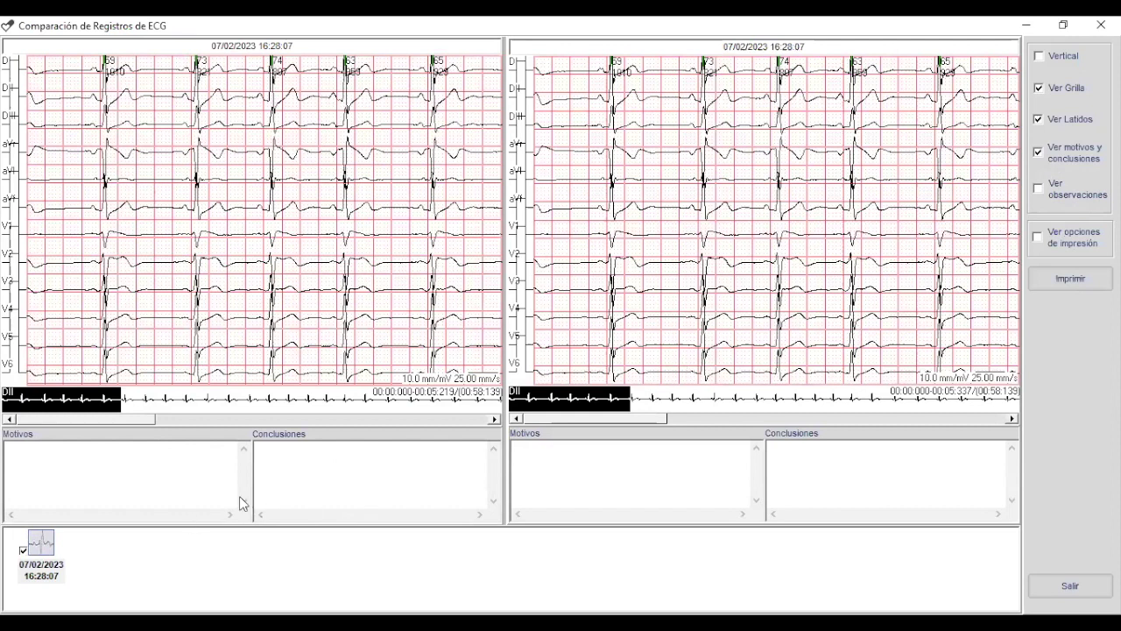
pyautogui.click(1060, 588)
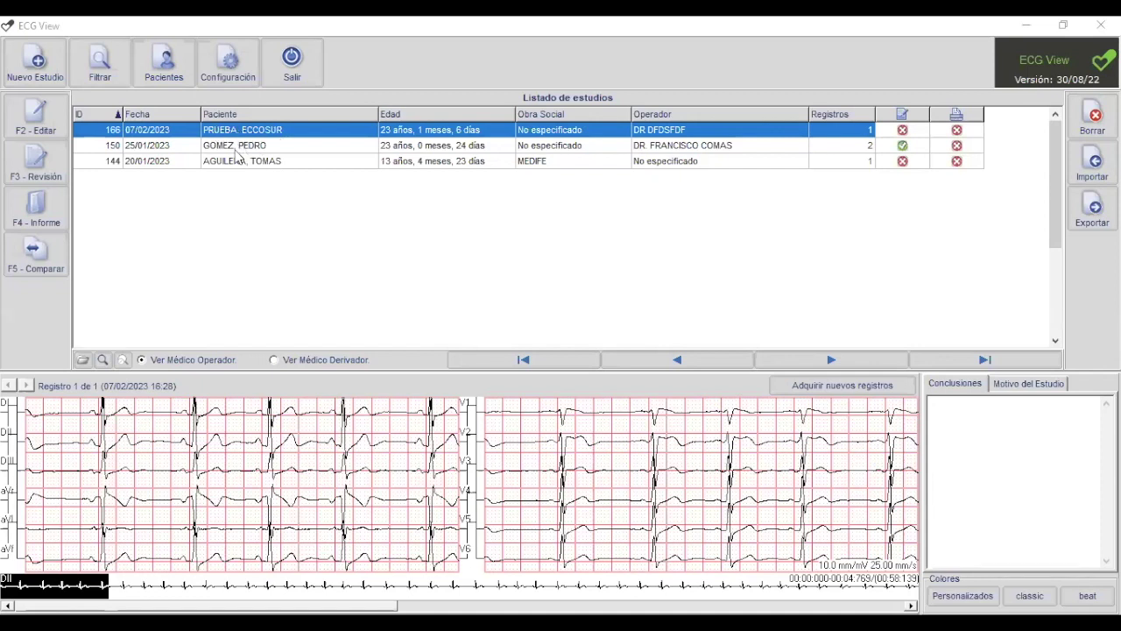
# Step: Start a new study and register a new patient with surname, first name and date of birth
pyautogui.click(263, 146)
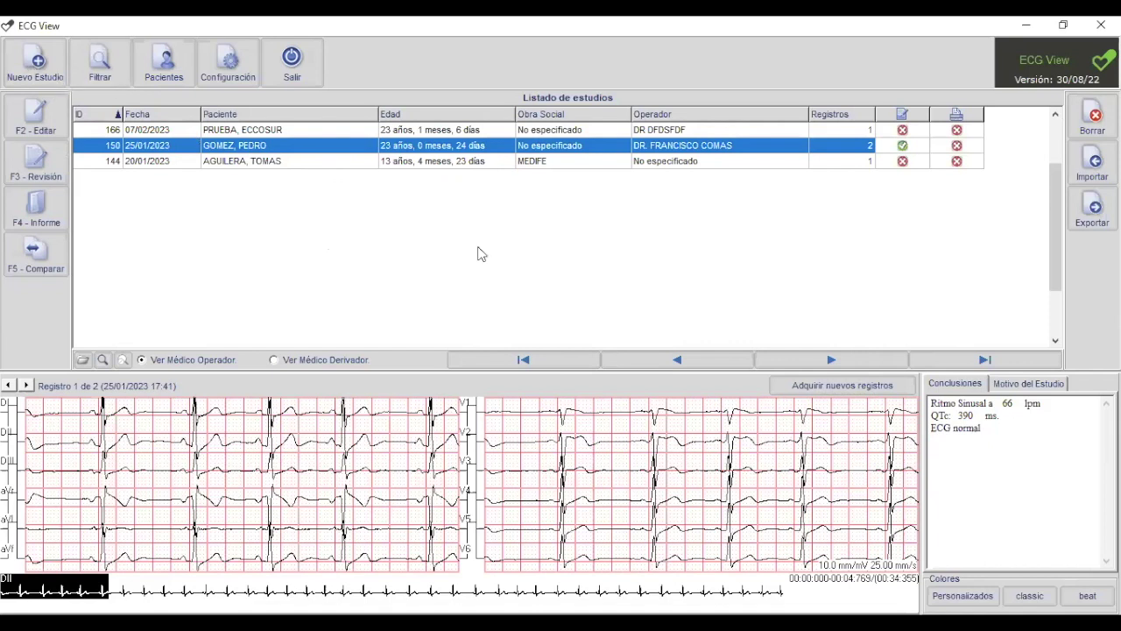
pyautogui.click(38, 63)
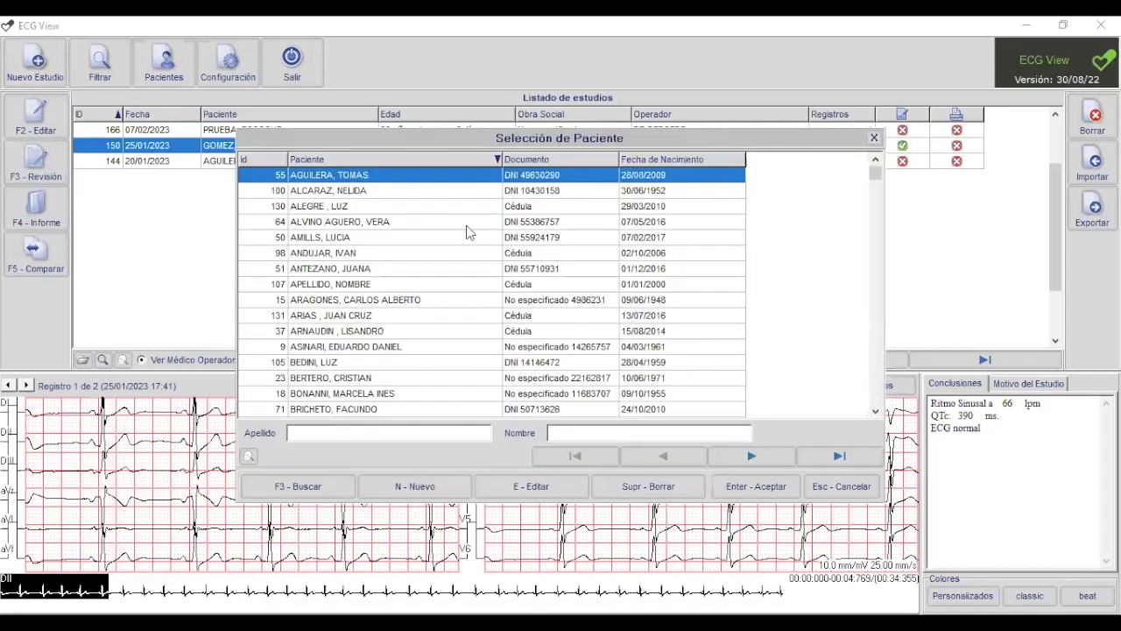
pyautogui.click(425, 489)
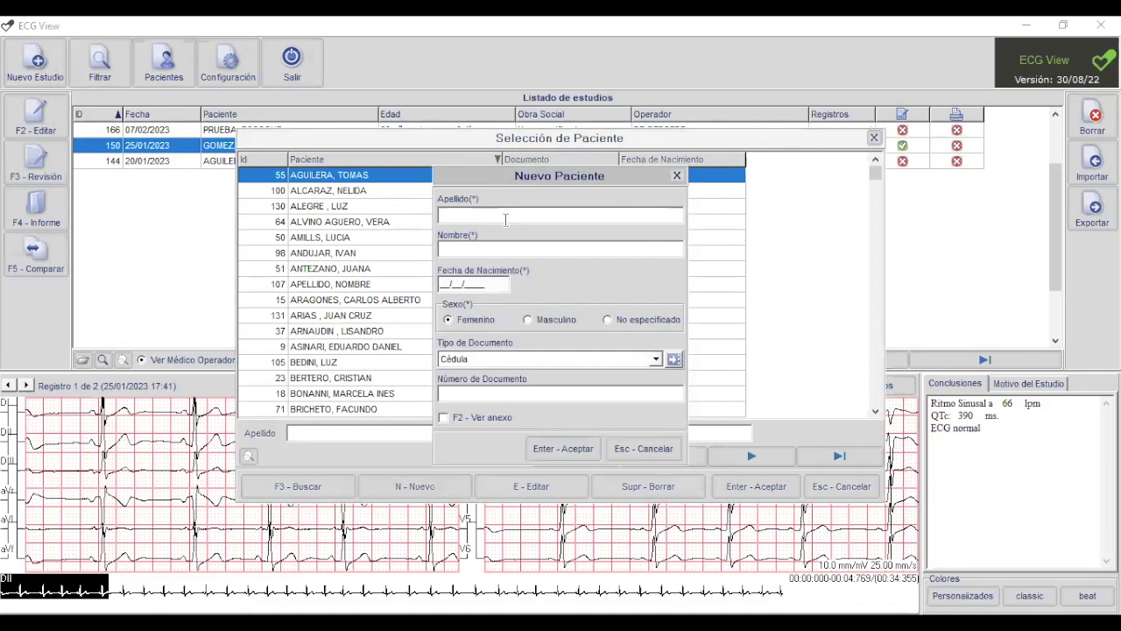
pyautogui.write('PRUEBA')
pyautogui.press('Tab')
pyautogui.write('ECCOSUR')
pyautogui.press('Tab')
pyautogui.write('01012000')
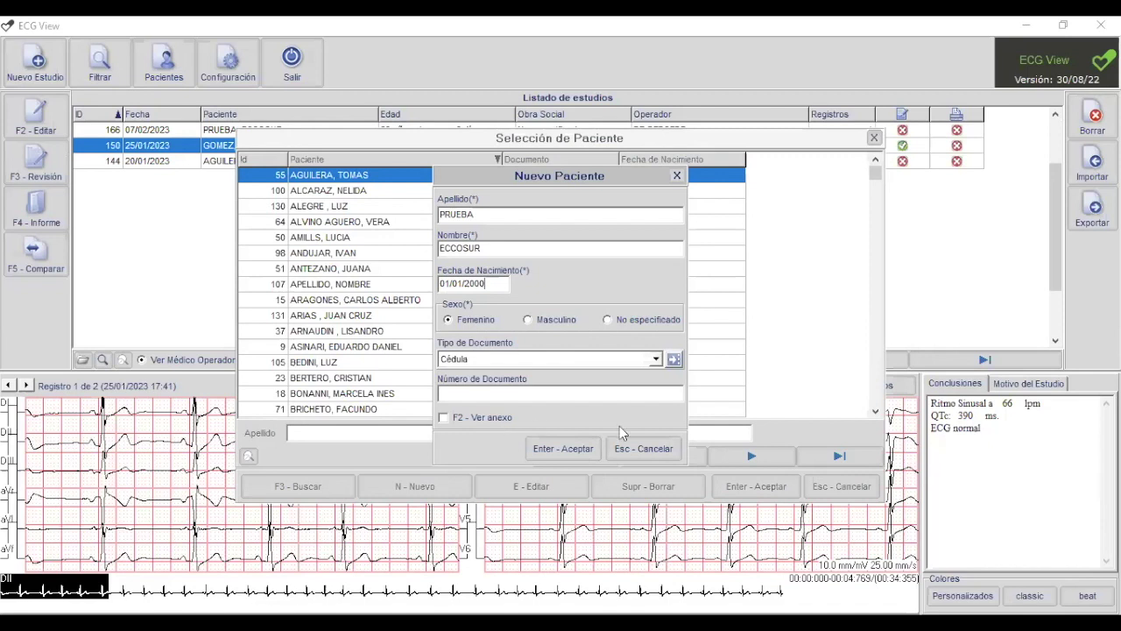
pyautogui.click(564, 448)
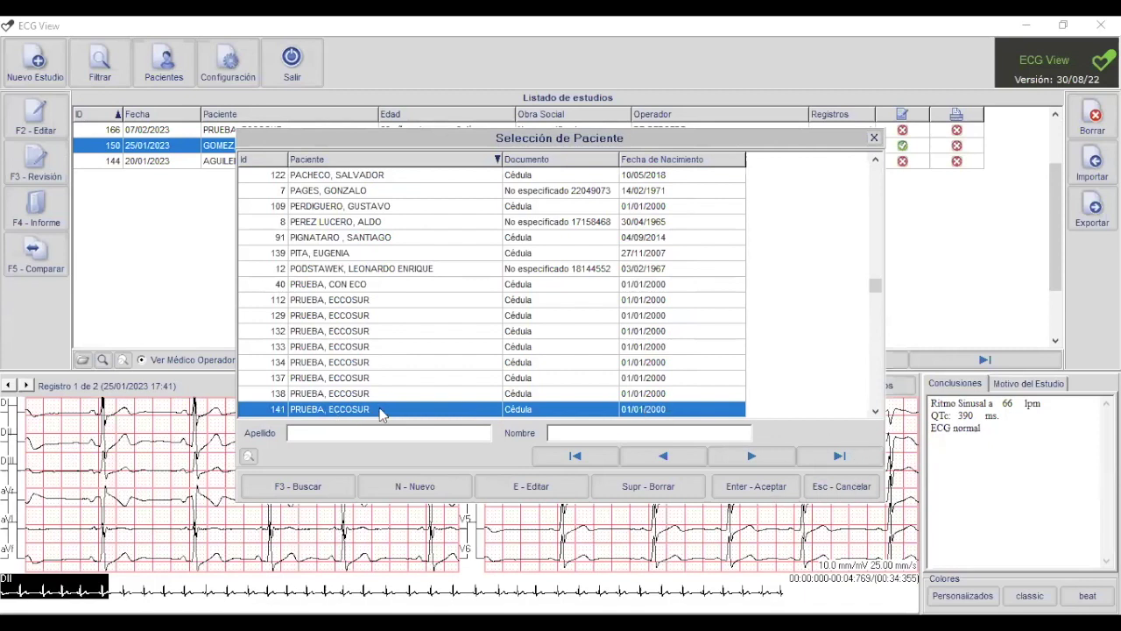
# Step: Use the new patient for the study, assign the newly added operating physician and accept the study data
pyautogui.click(758, 486)
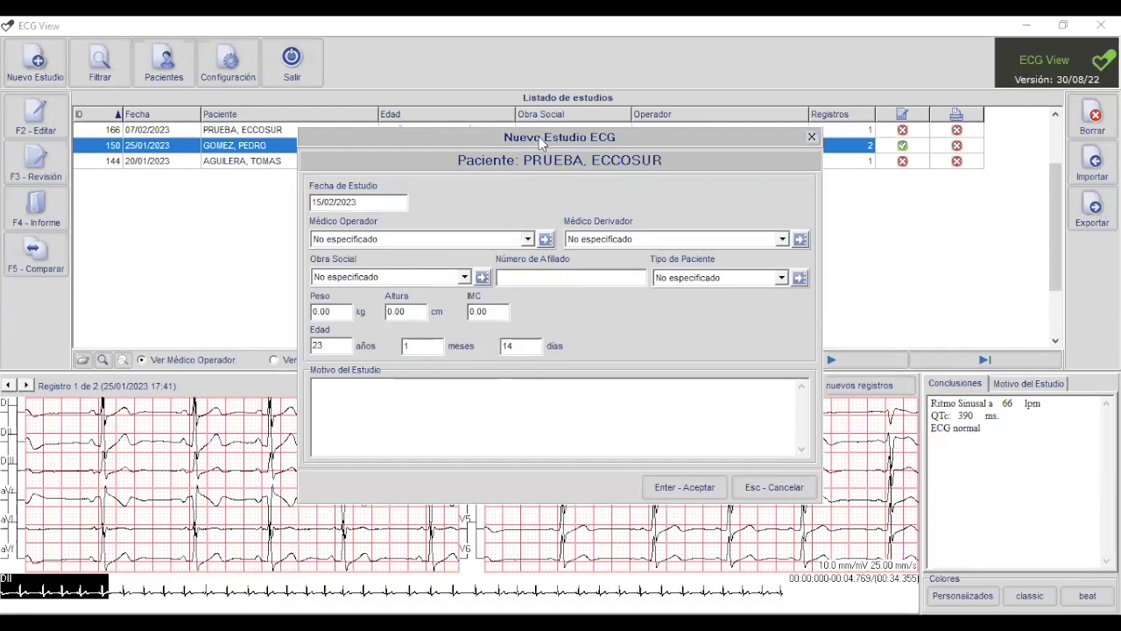
pyautogui.moveTo(539, 137); pyautogui.dragTo(538, 76)
pyautogui.click(528, 179)
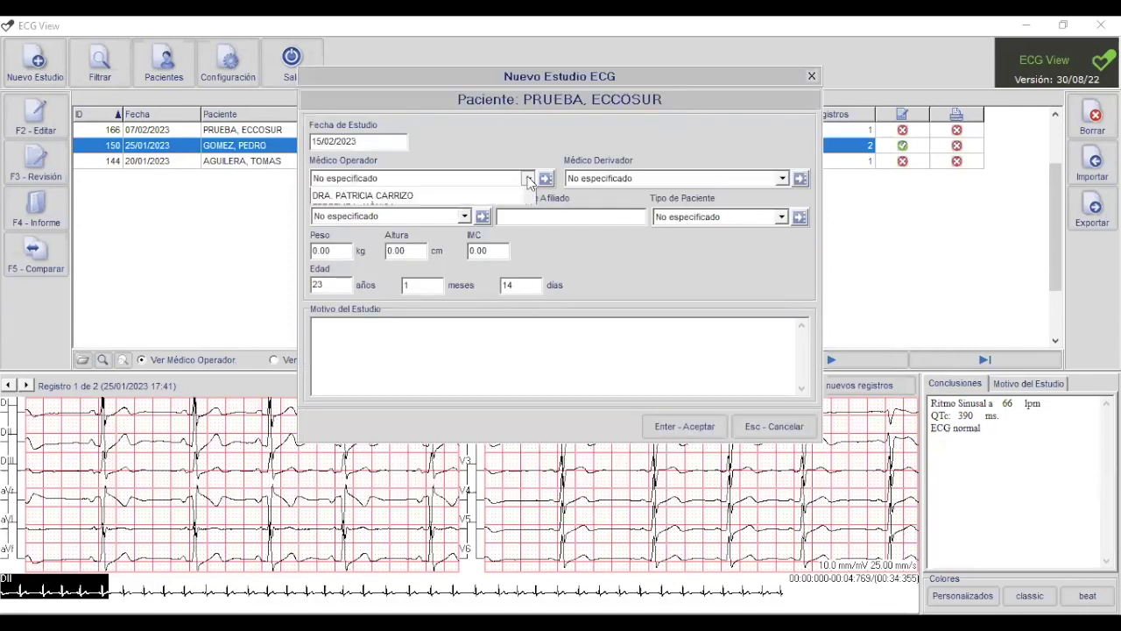
pyautogui.click(412, 206)
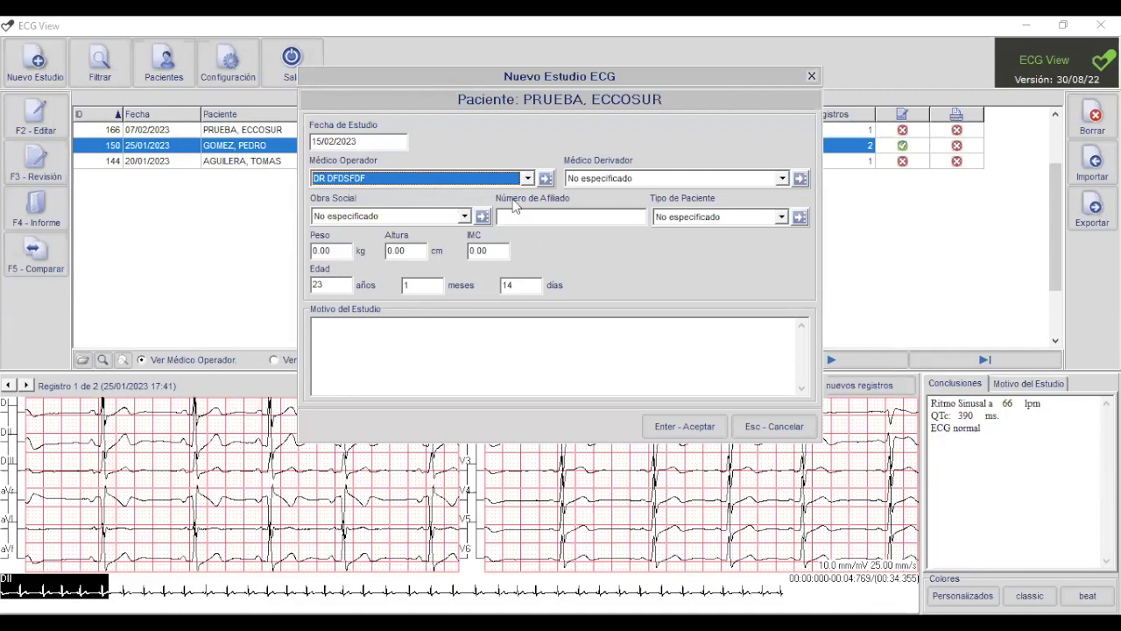
pyautogui.click(686, 426)
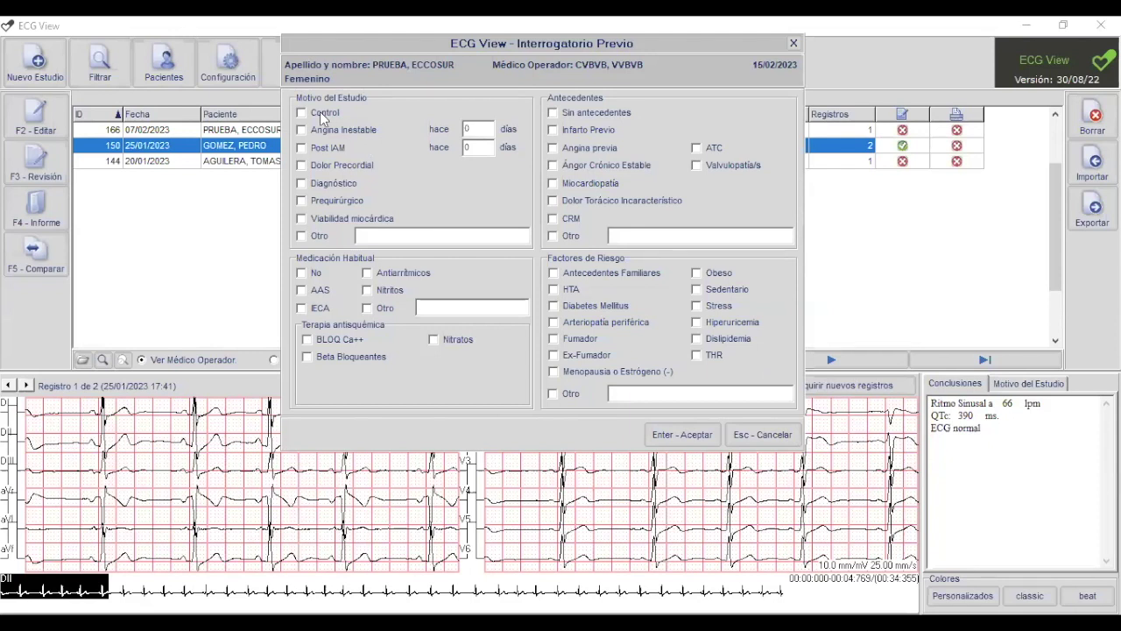
# Step: Complete the prior questionnaire with Dolor Precordial, AAS, Fumador, Sedentario and Infarto Previo
pyautogui.click(351, 164)
pyautogui.click(341, 291)
pyautogui.click(579, 338)
pyautogui.click(727, 289)
pyautogui.click(568, 131)
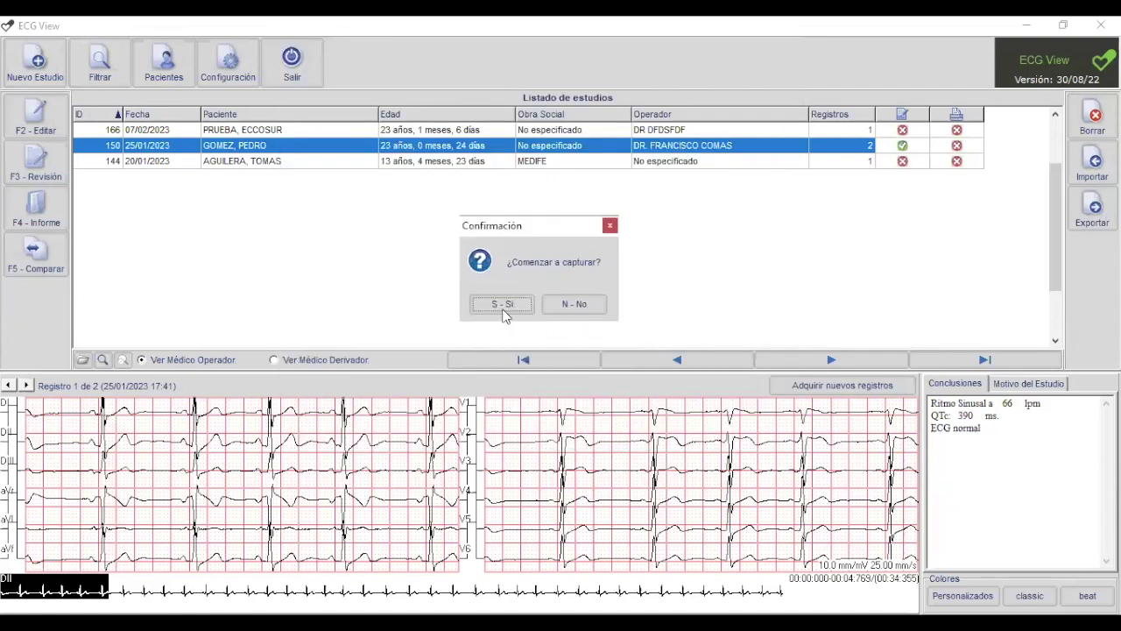
# Step: Begin the ECG capture, turn on the grid and start recording the signal
pyautogui.click(496, 308)
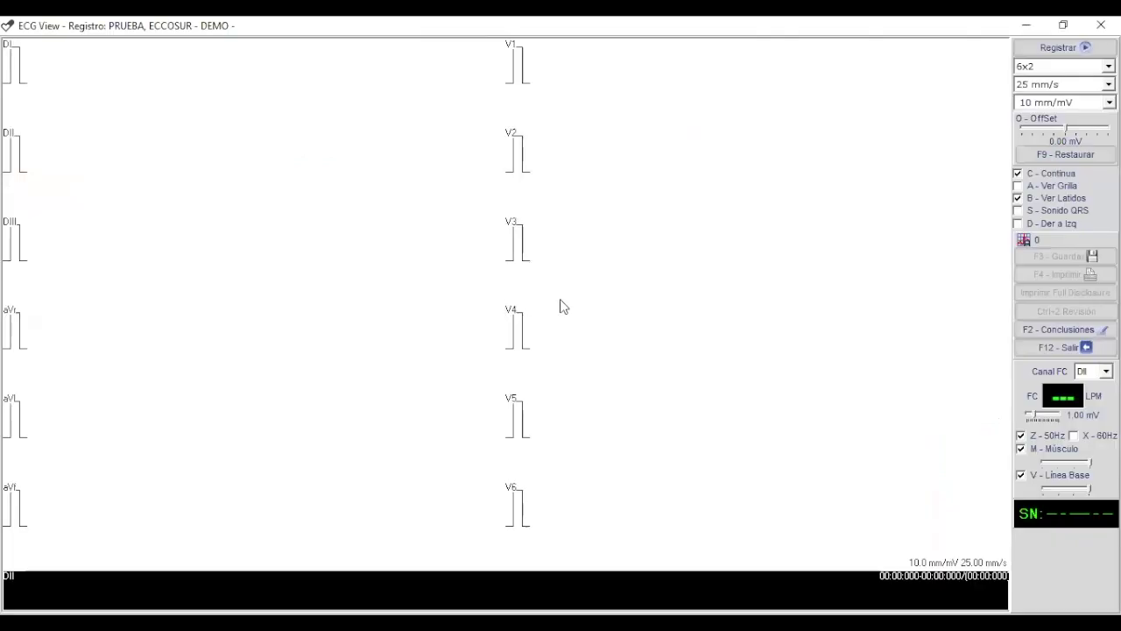
pyautogui.click(1019, 186)
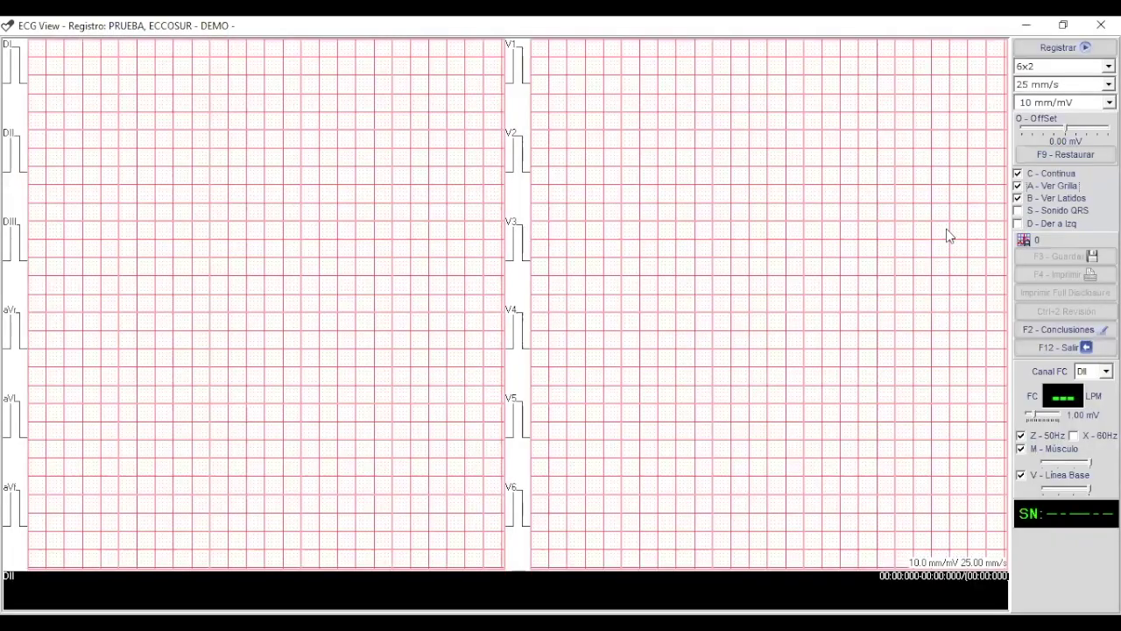
pyautogui.click(1054, 49)
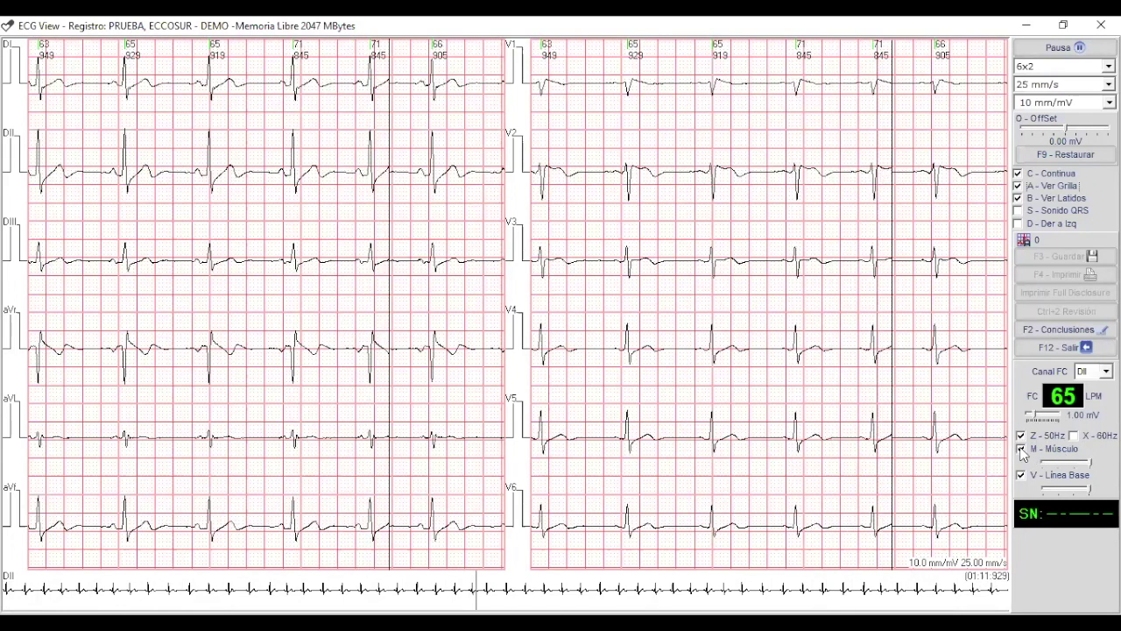
# Step: Lower the Línea Base filter level slightly and return it to its maximum
pyautogui.click(1077, 490)
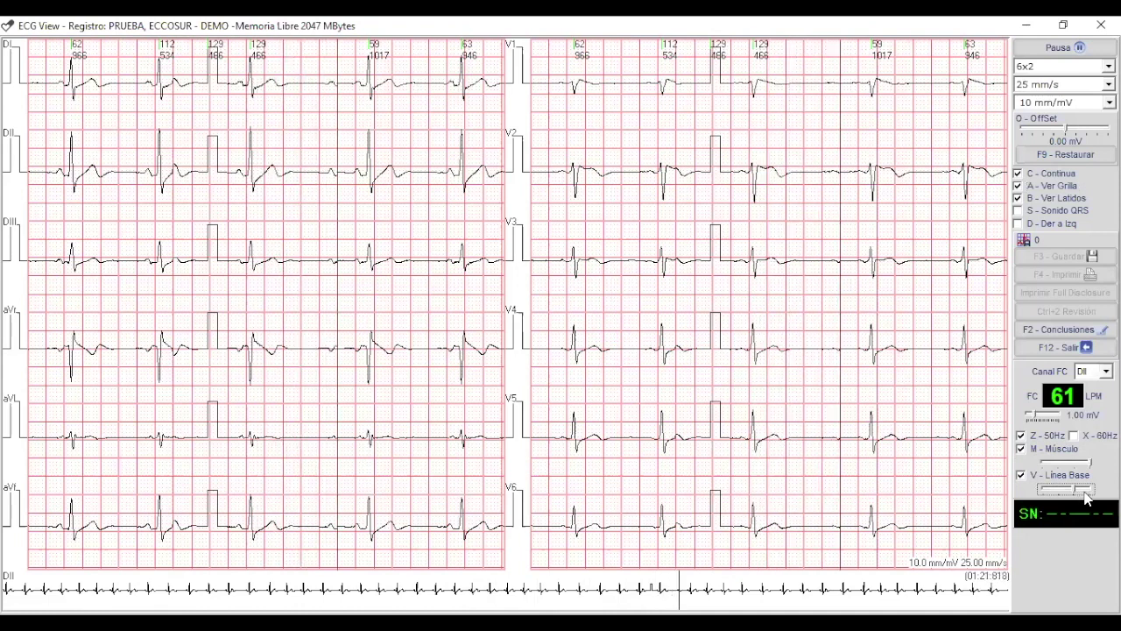
pyautogui.click(1085, 491)
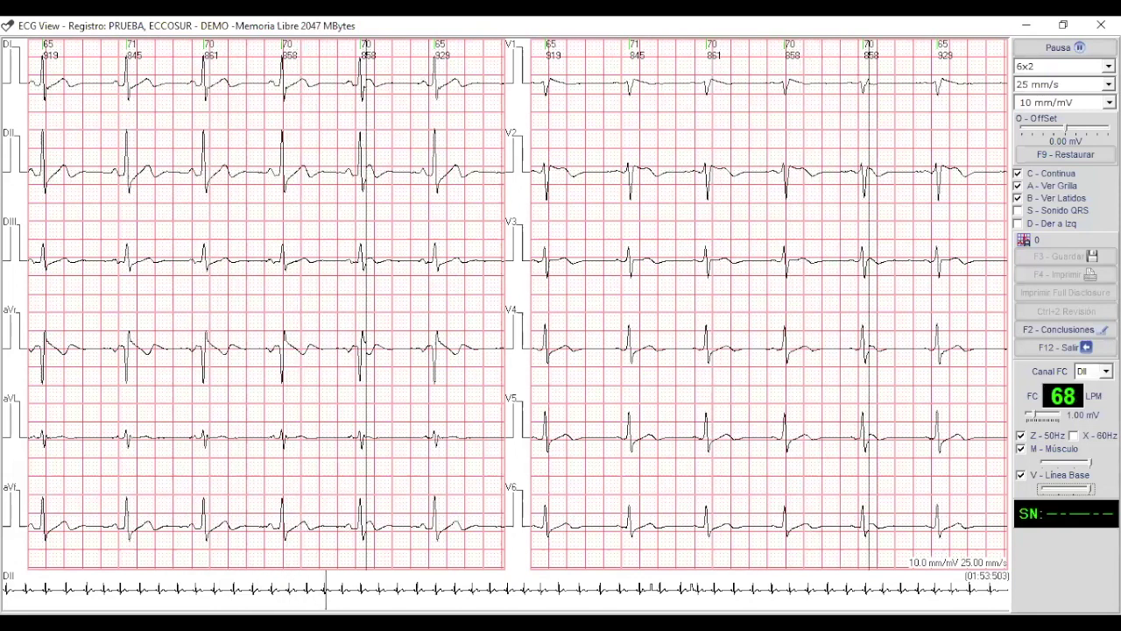
# Step: Switch the heart-rate channel to V1 and set it back to DII
pyautogui.click(1106, 372)
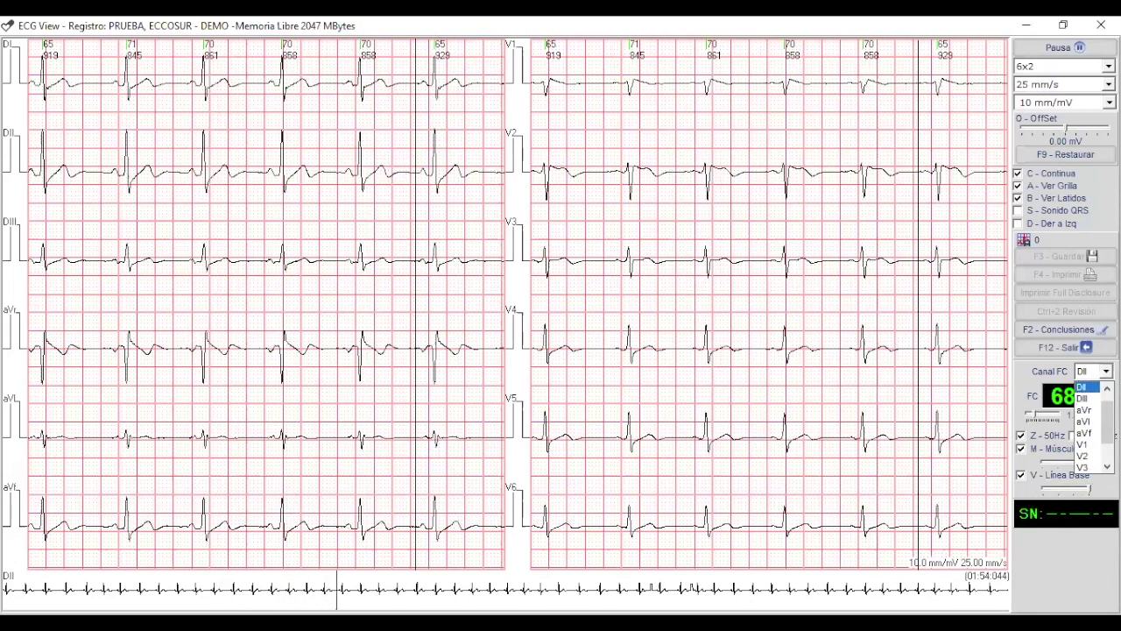
pyautogui.click(1086, 444)
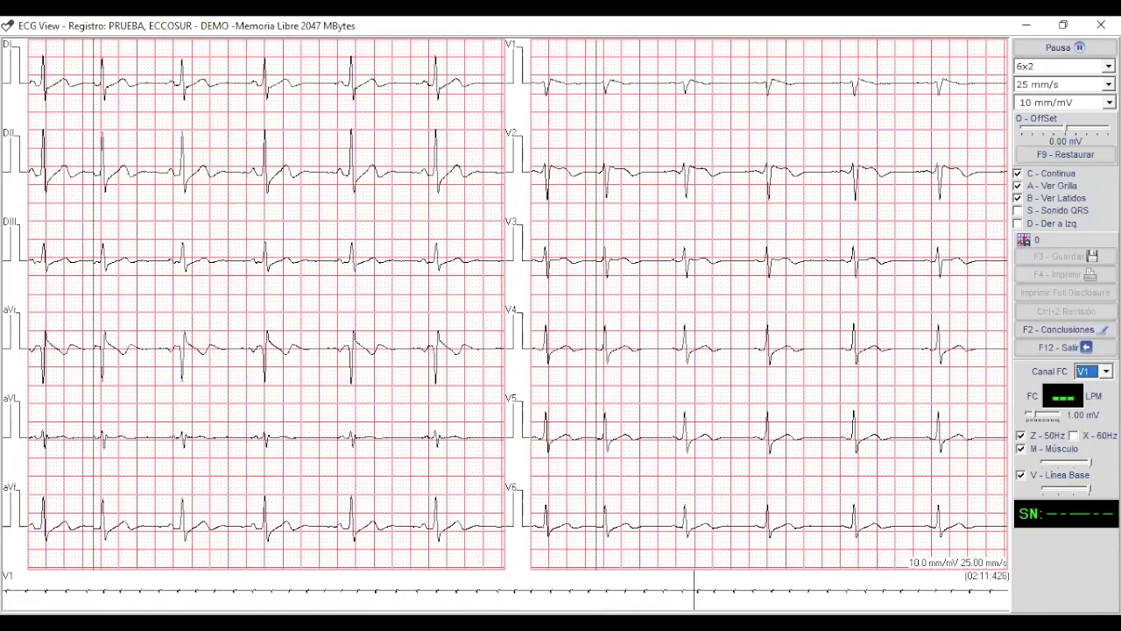
pyautogui.click(1105, 372)
pyautogui.press('Up')
pyautogui.press('Up')
pyautogui.press('Up')
pyautogui.press('Up')
pyautogui.press('Up')
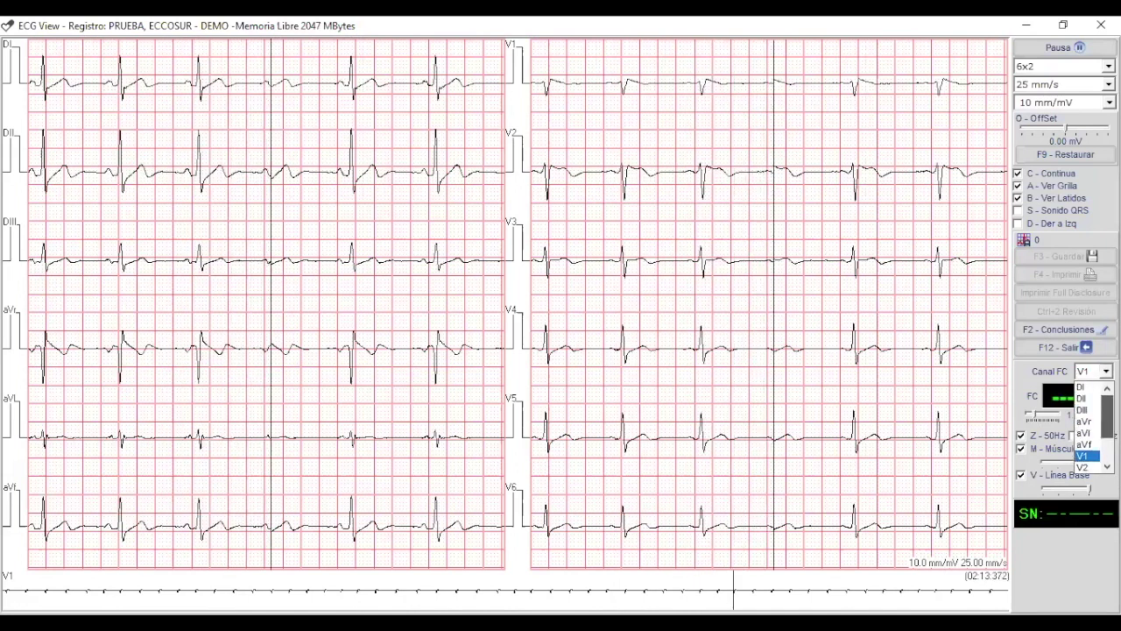
pyautogui.press('Return')
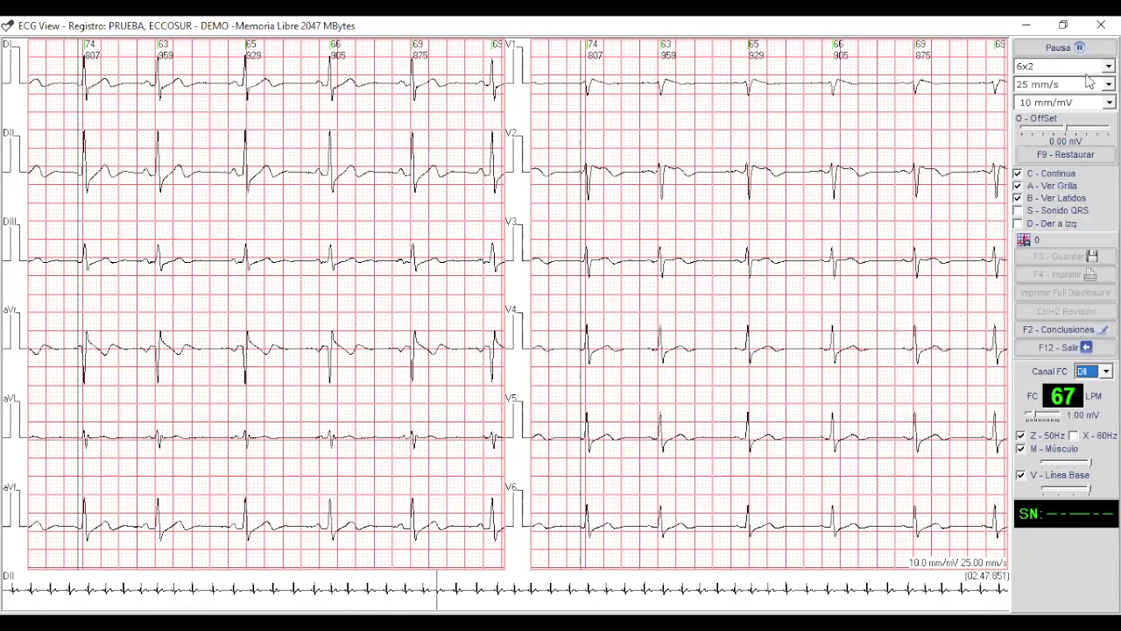
# Step: Stop the ECG recording and open the newly recorded study for review
pyautogui.press('space')
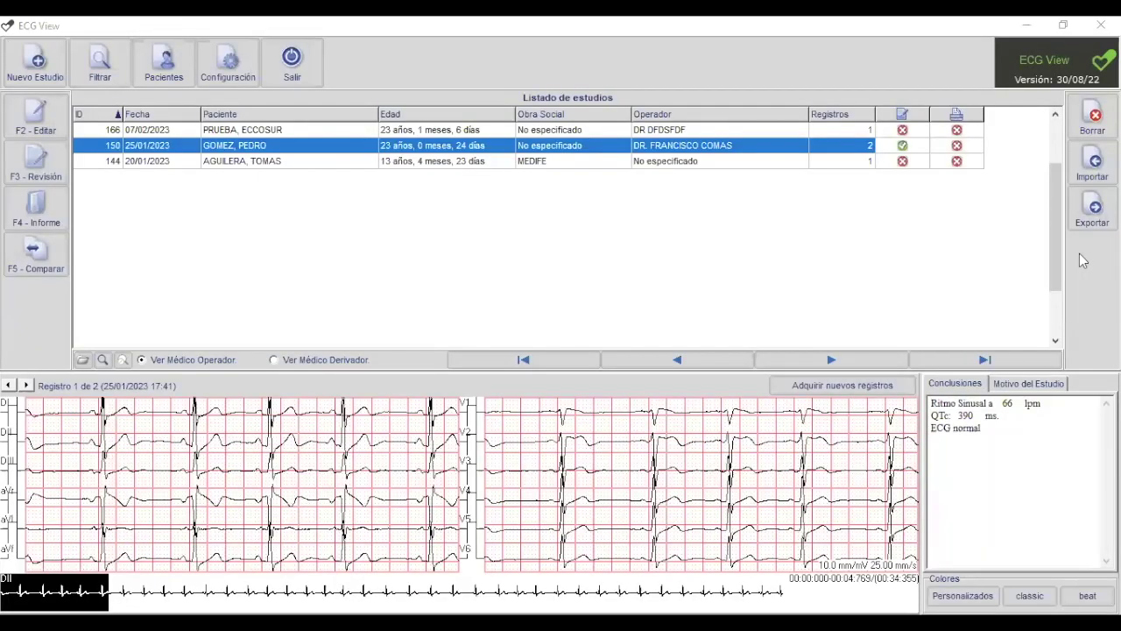
pyautogui.doubleClick(550, 345)
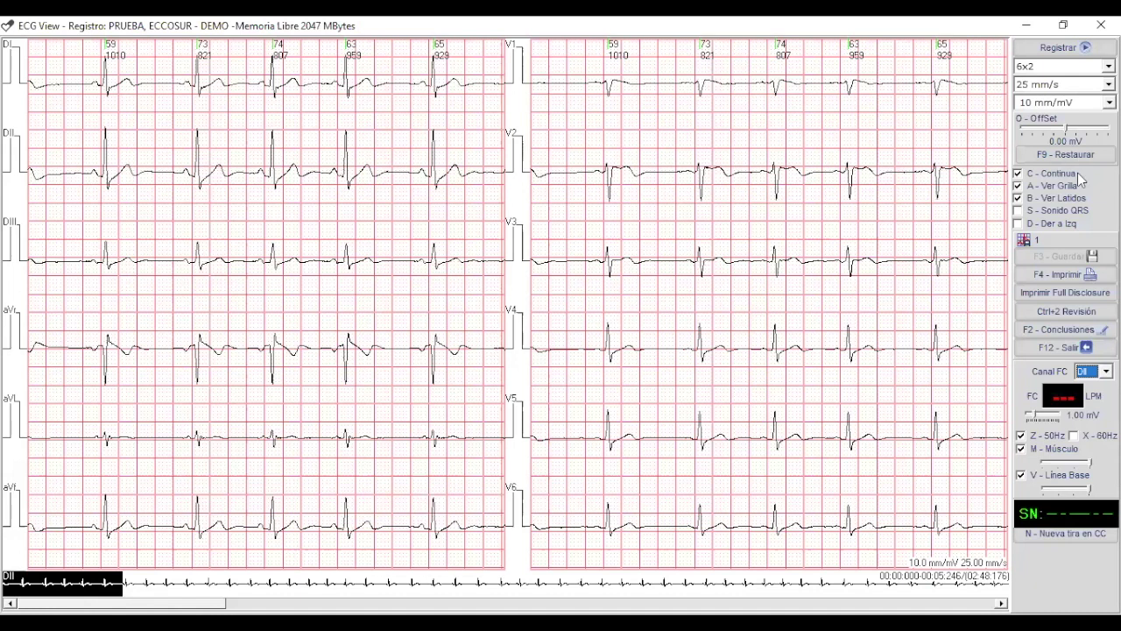
pyautogui.click(1070, 317)
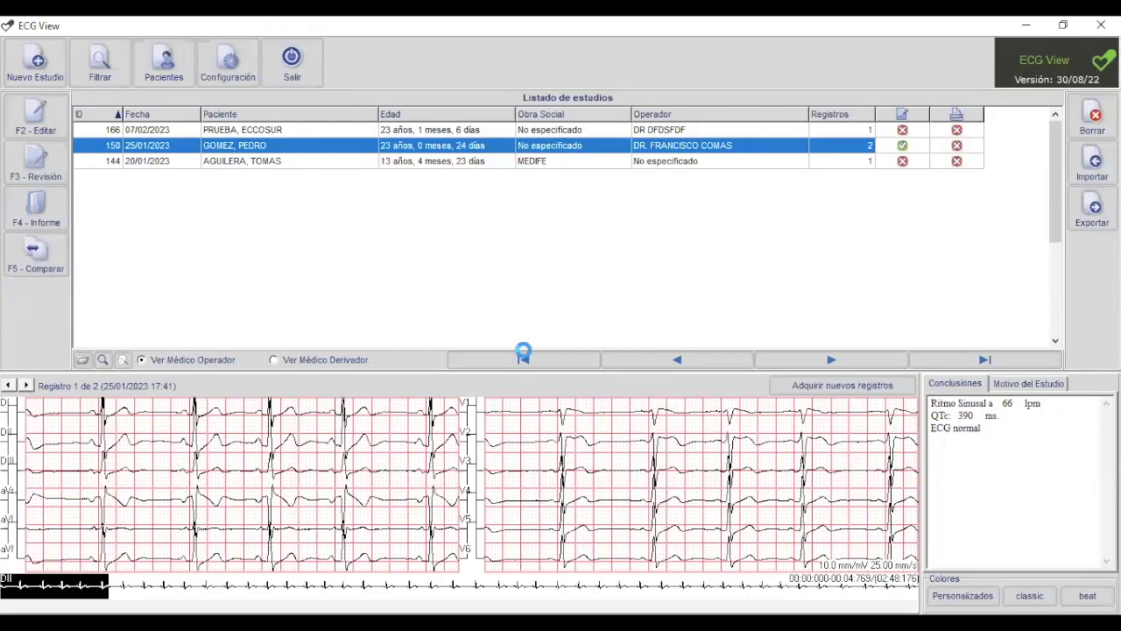
pyautogui.click(525, 358)
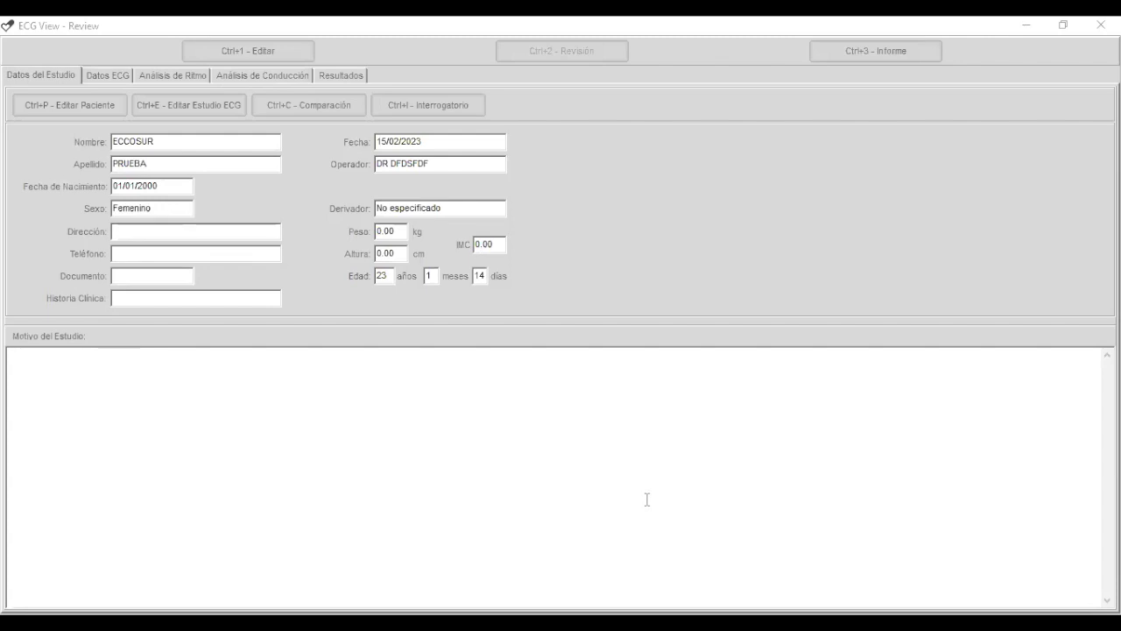
# Step: Review the patient name and operator fields in the study data
pyautogui.click(183, 161)
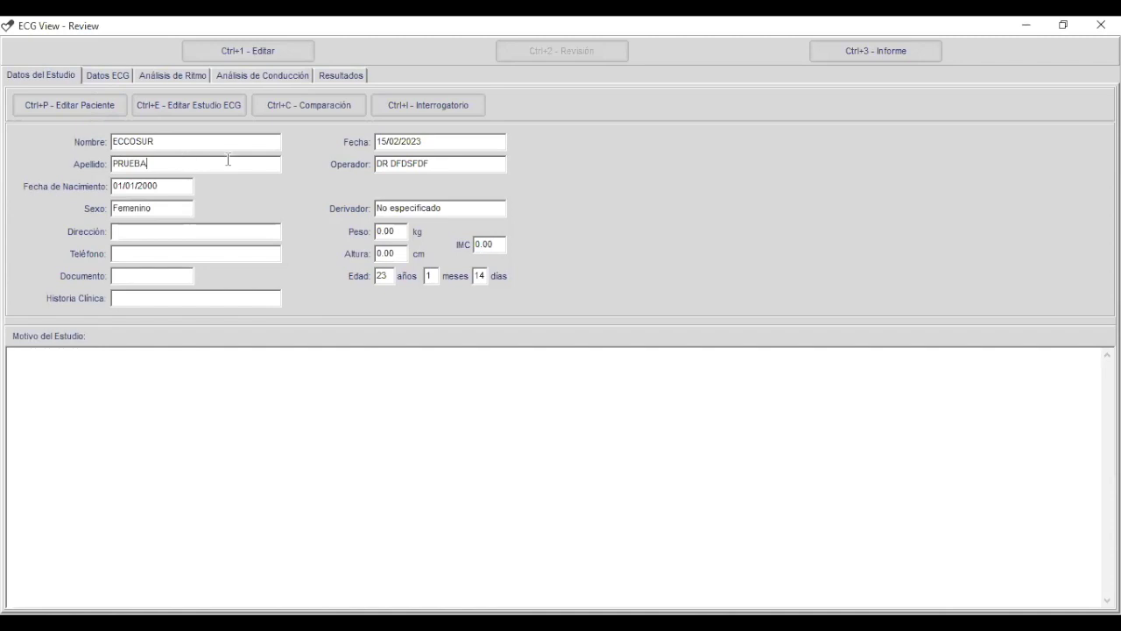
pyautogui.click(442, 163)
pyautogui.click(152, 167)
# Step: Show the study's ECG data, go to about 01:57 in the recording and use that point as the print start
pyautogui.click(104, 78)
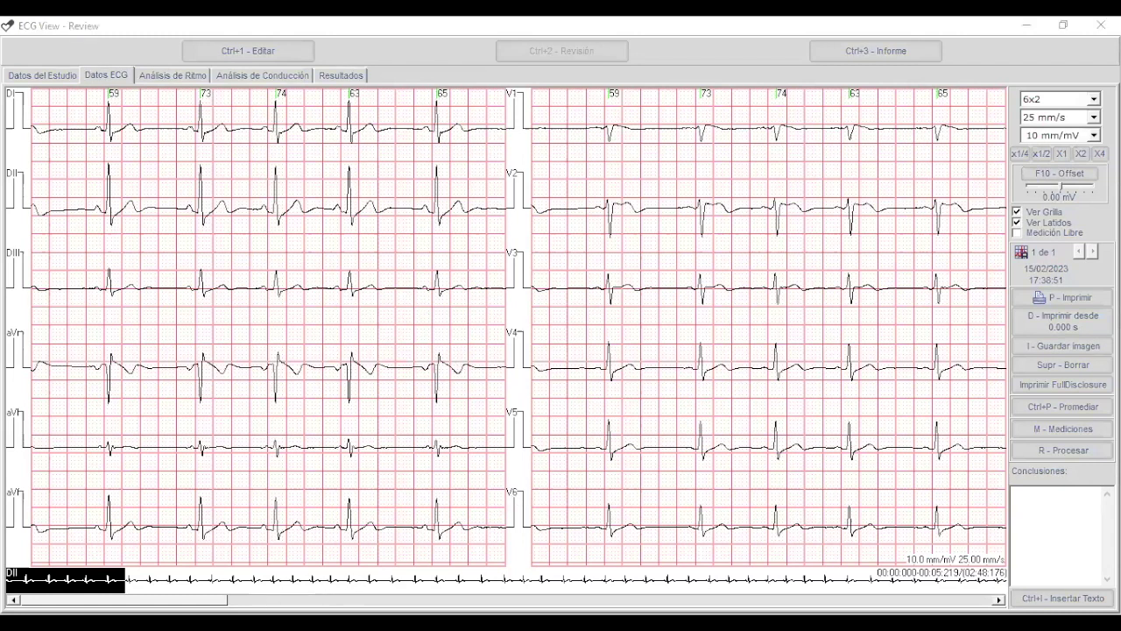
pyautogui.scroll(-2, 506, 328)
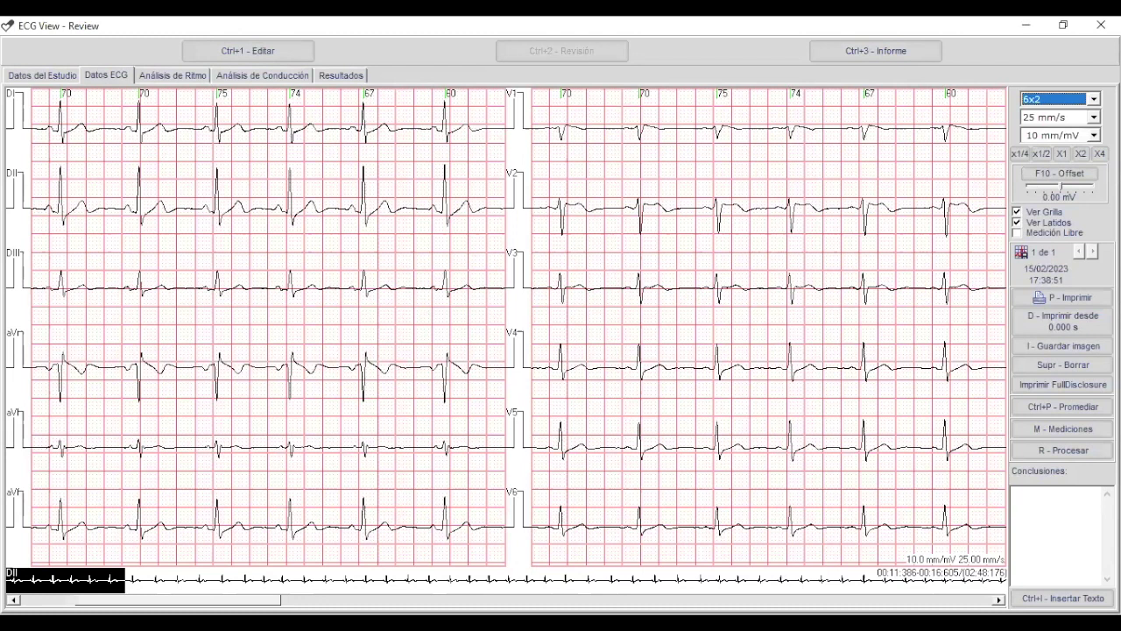
pyautogui.scroll(-1, 506, 328)
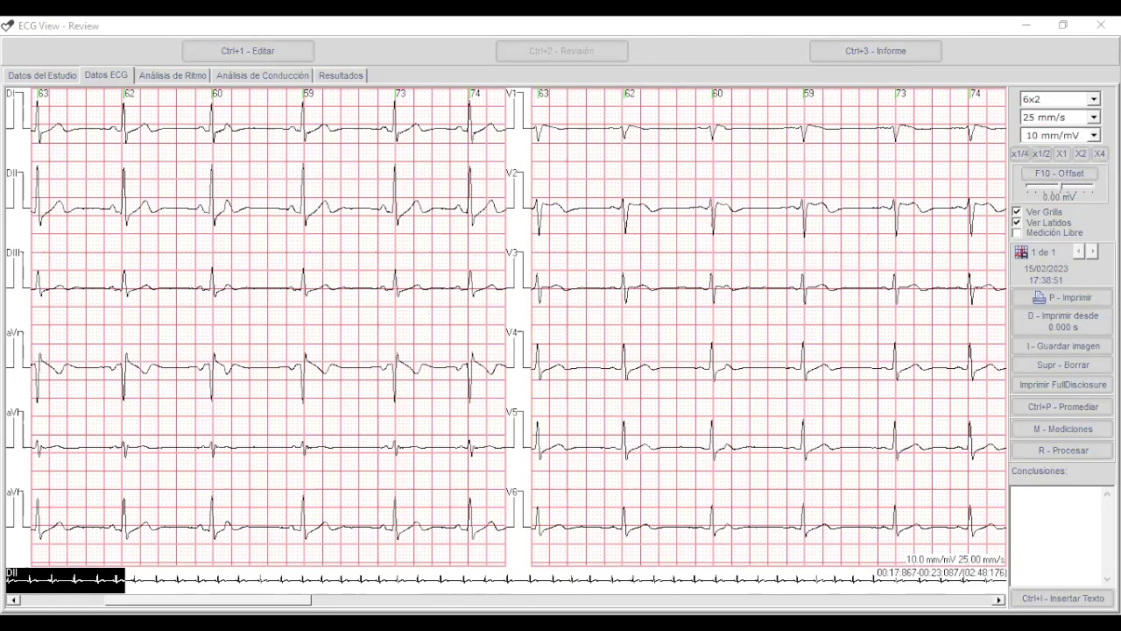
pyautogui.hotkey('alt', 'Tab')
pyautogui.hscroll(5, 506, 347)
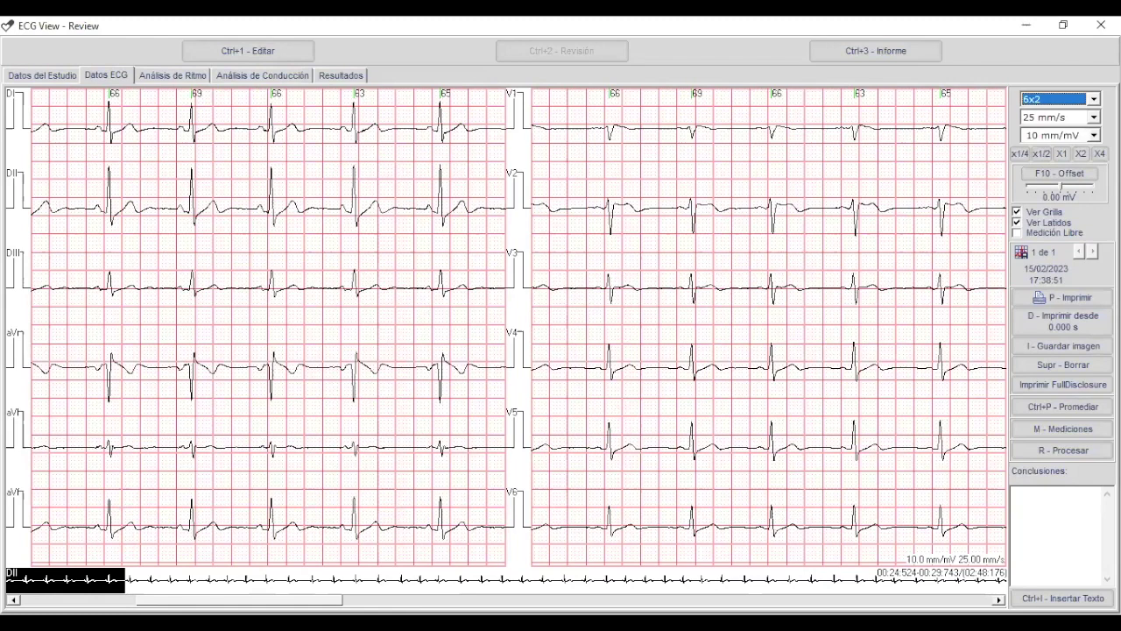
pyautogui.click(526, 600)
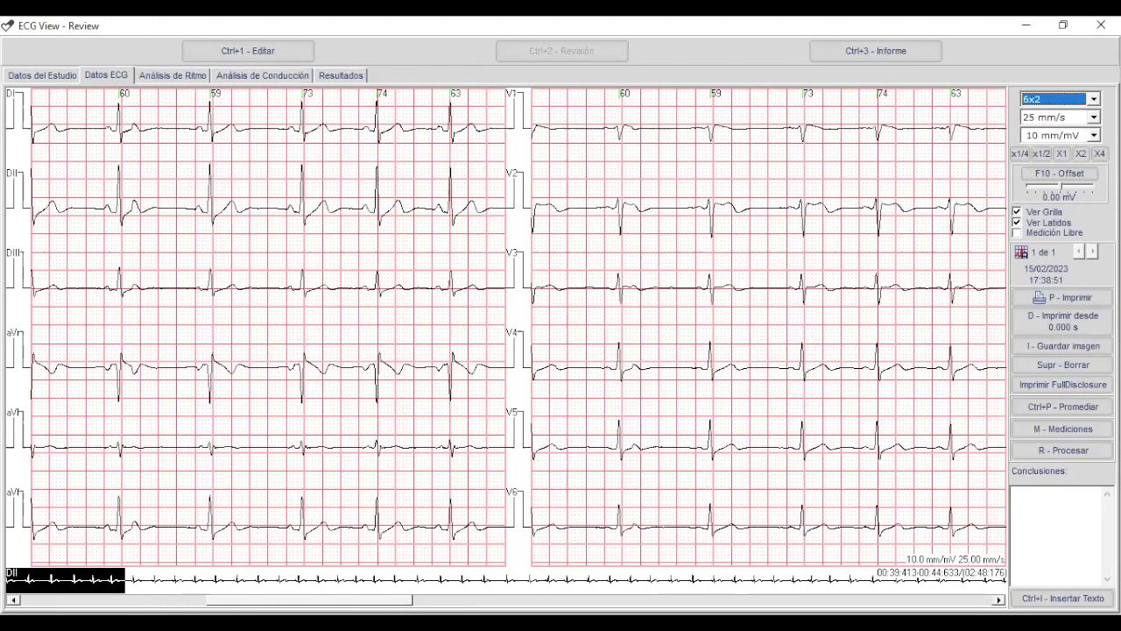
pyautogui.moveTo(526, 600); pyautogui.dragTo(759, 598)
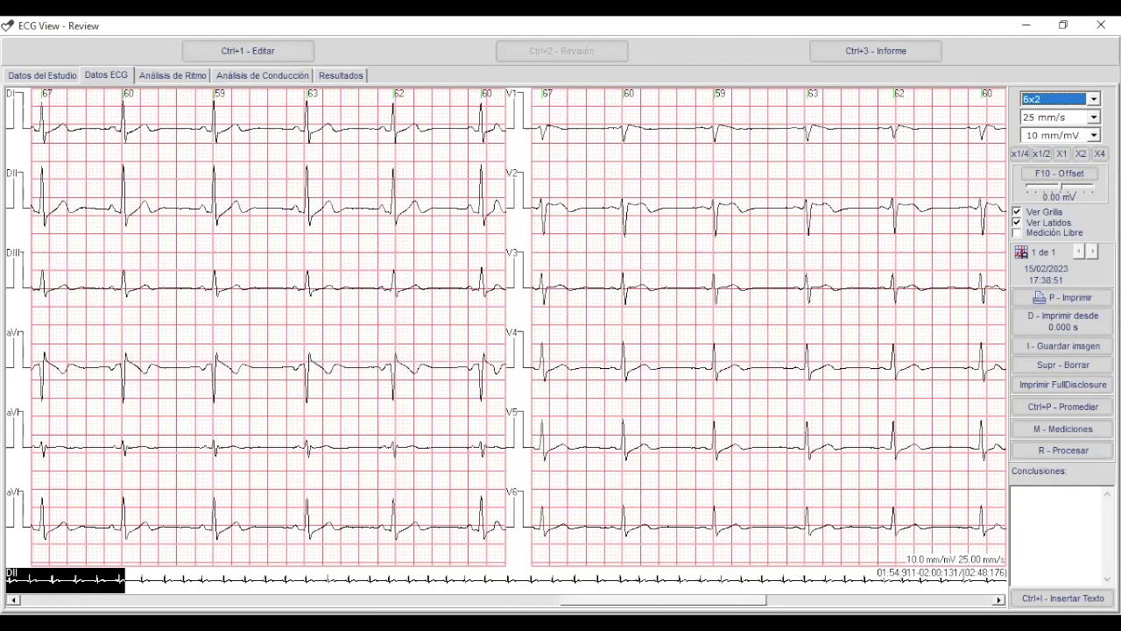
pyautogui.scroll(-3, 525, 526)
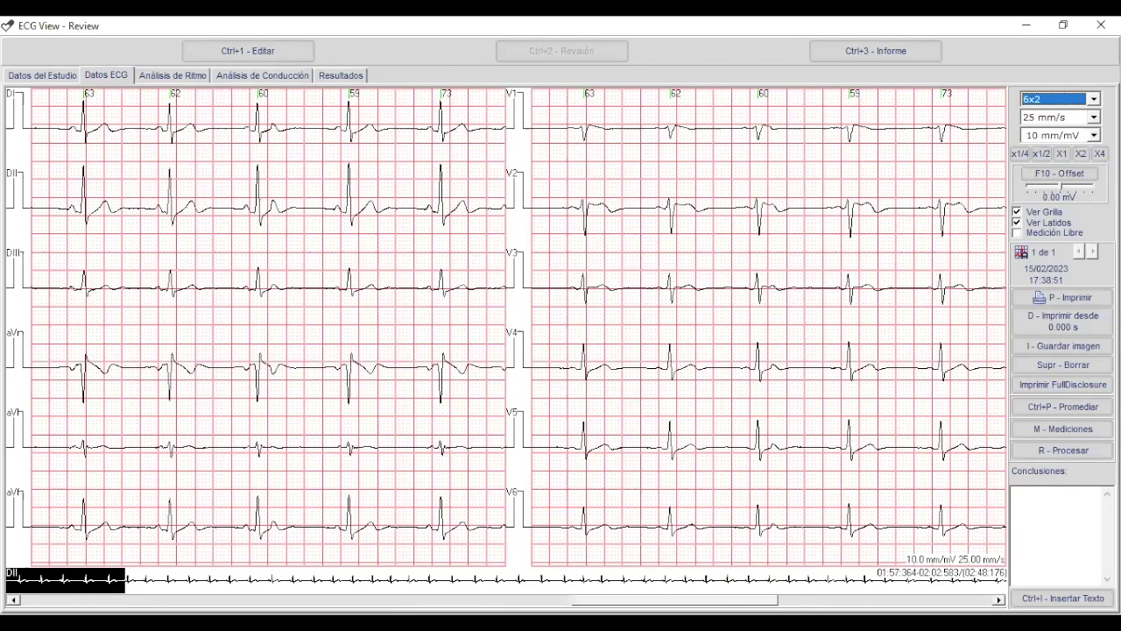
pyautogui.click(1043, 330)
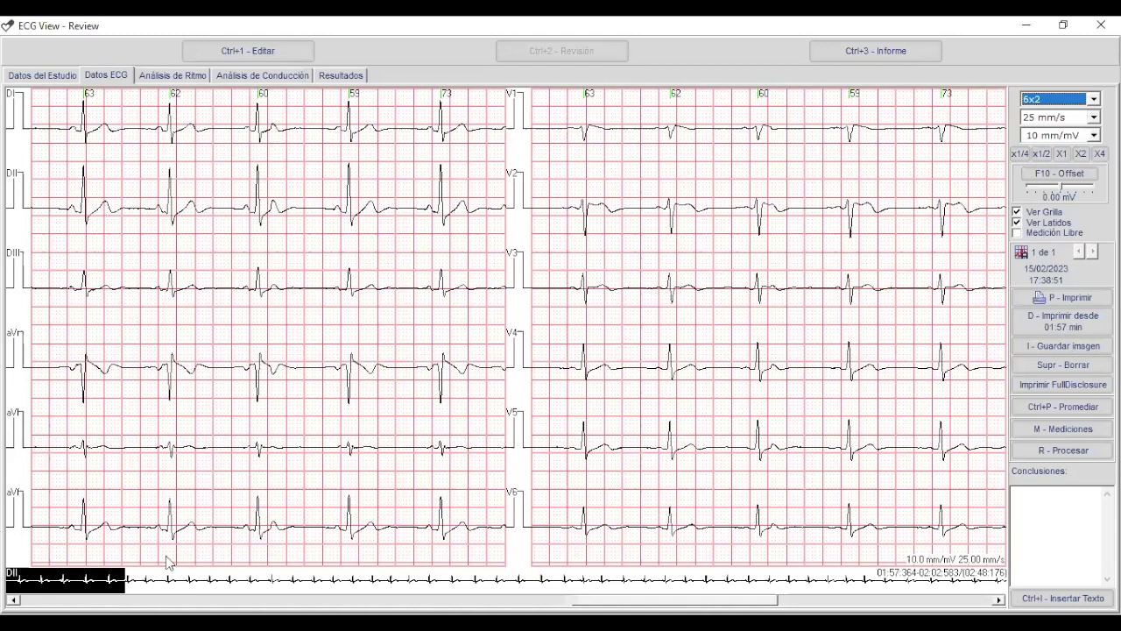
pyautogui.click(1076, 303)
# Step: Display the ECG traces in the 12x1 and 3x4 layouts, return to 6x2 and look over the speed options
pyautogui.rightClick(453, 181)
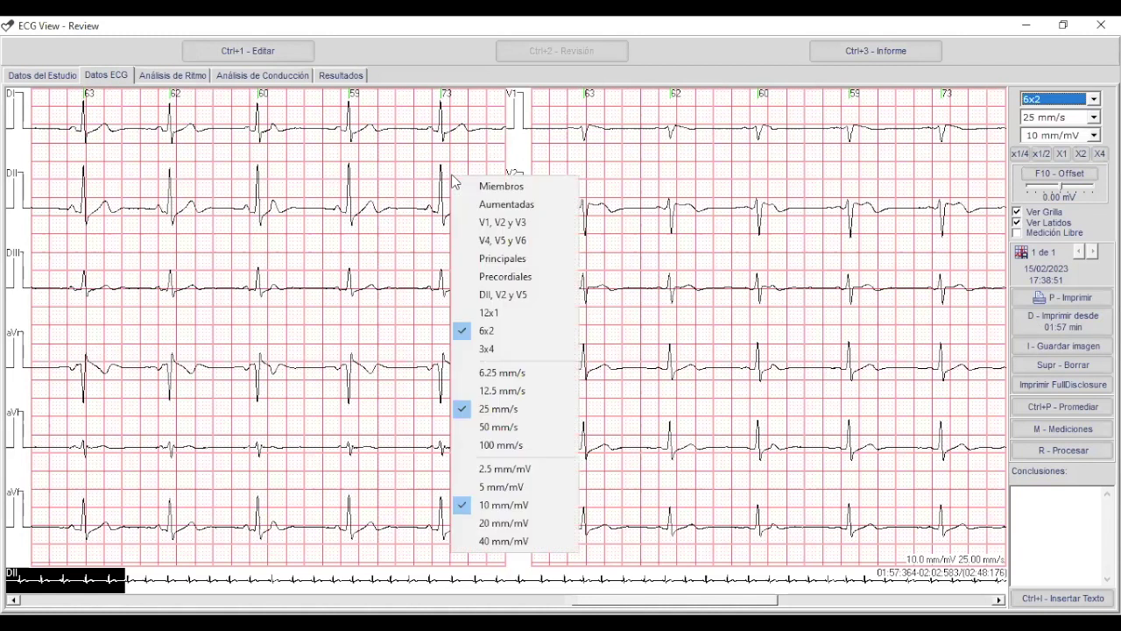
pyautogui.click(491, 315)
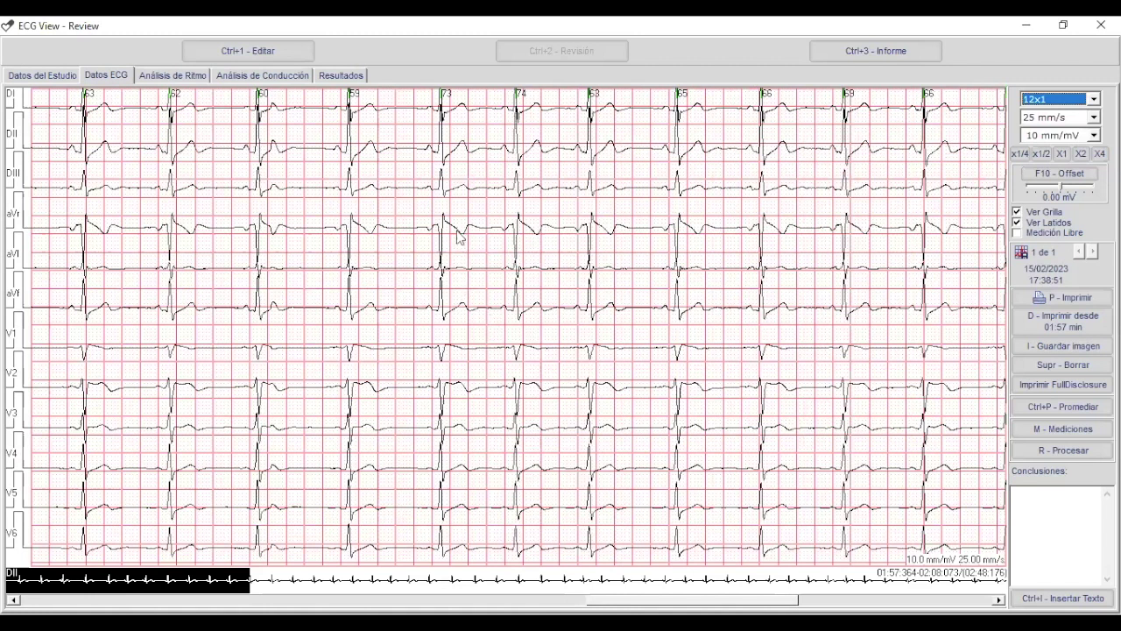
pyautogui.rightClick(479, 195)
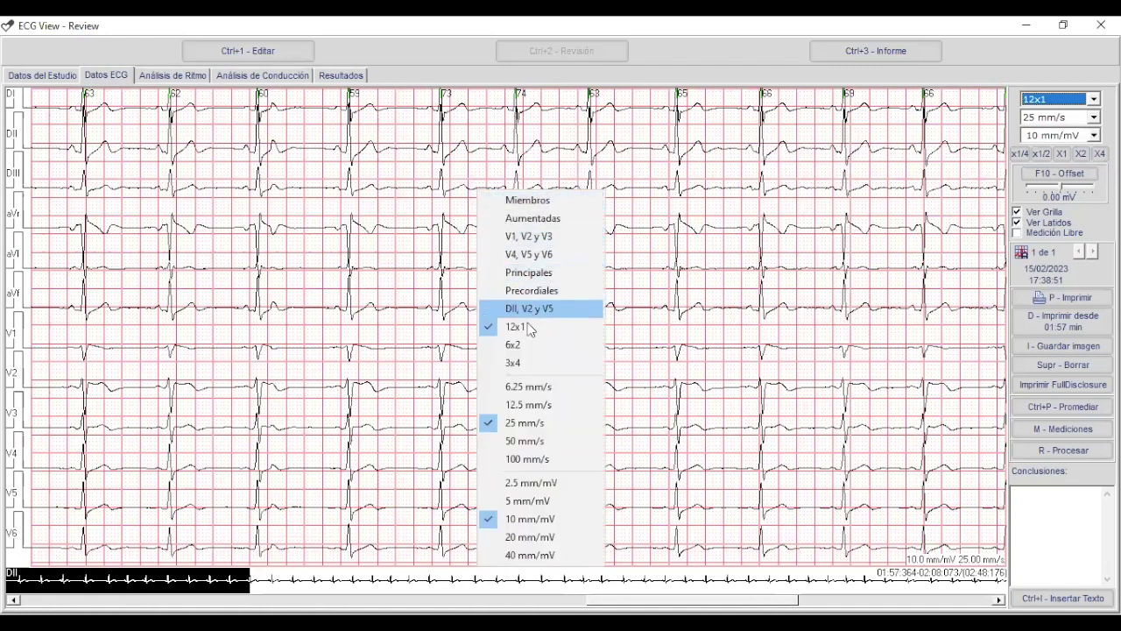
pyautogui.click(529, 347)
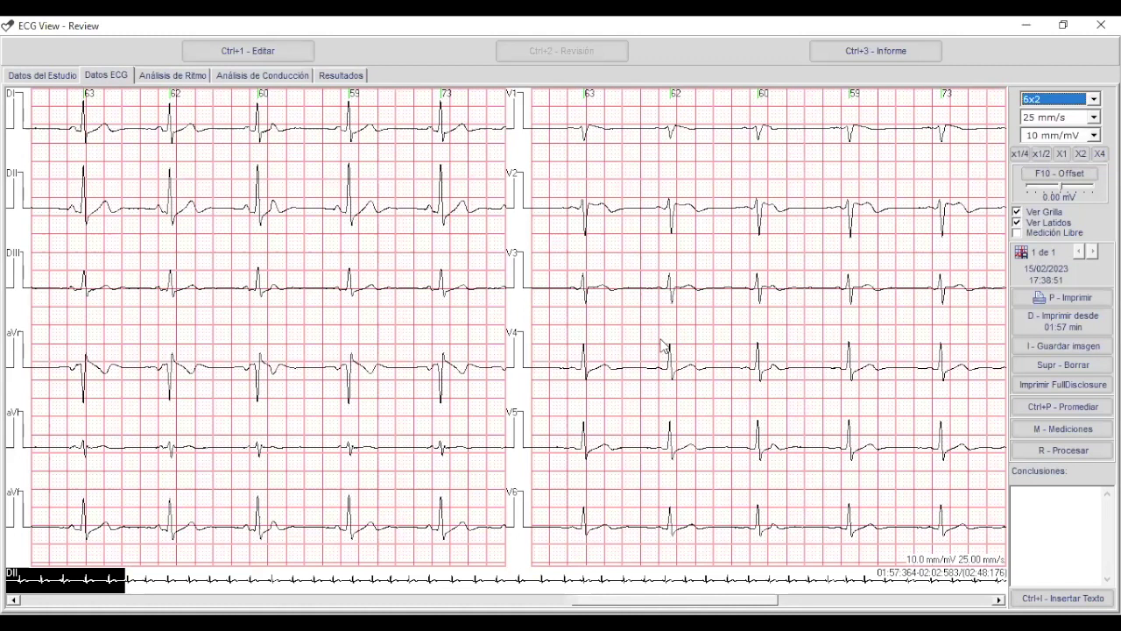
pyautogui.rightClick(470, 221)
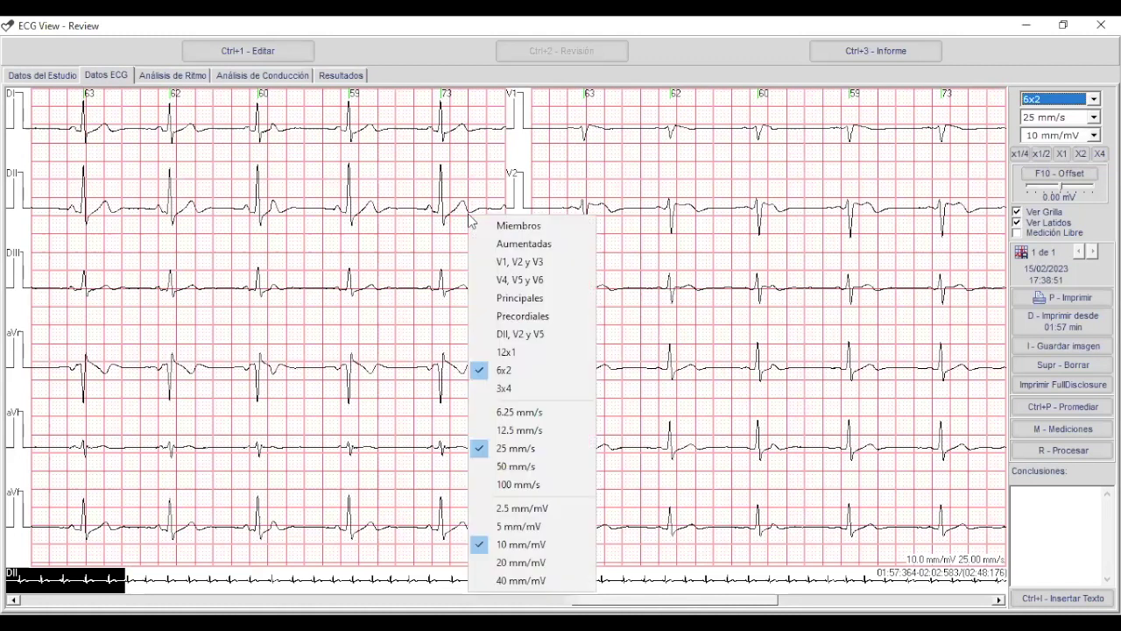
pyautogui.click(519, 389)
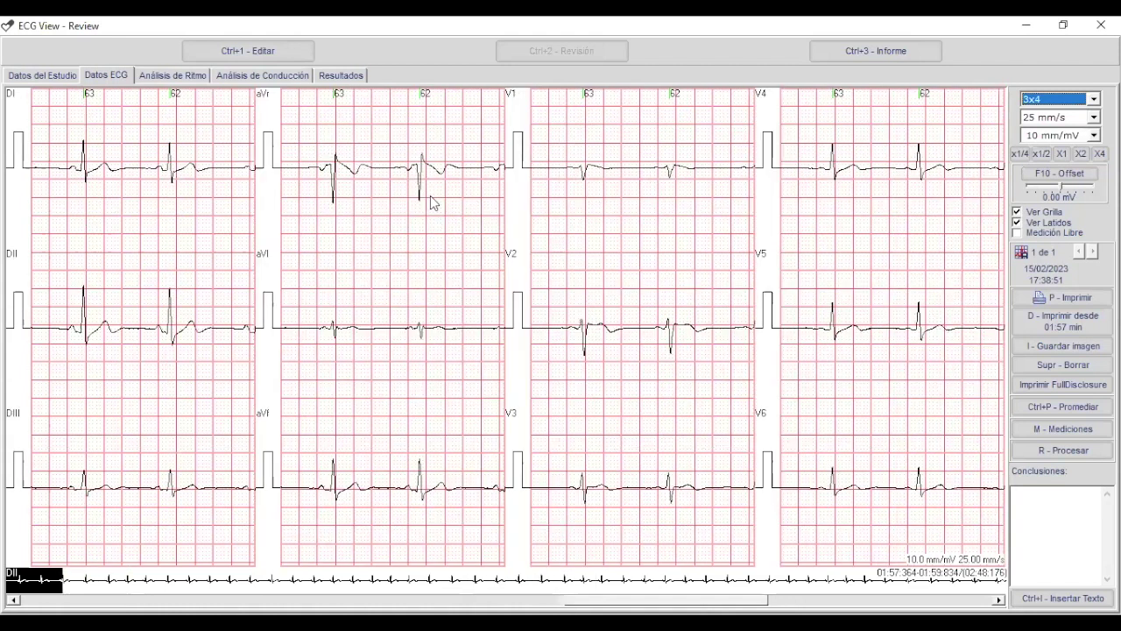
pyautogui.rightClick(431, 203)
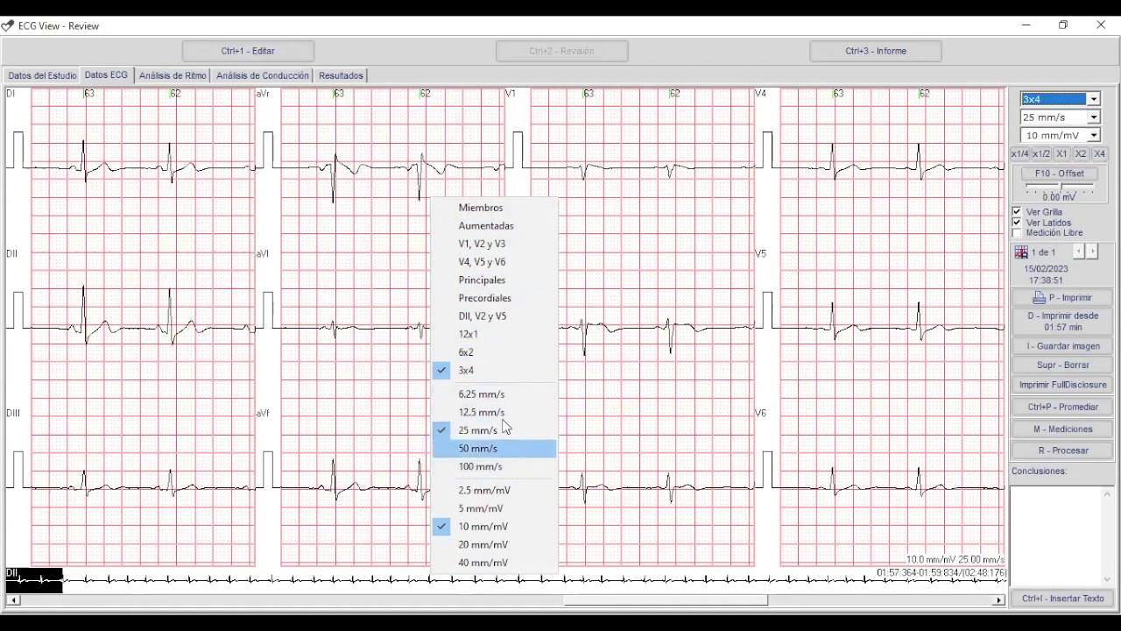
pyautogui.click(495, 360)
pyautogui.rightClick(470, 176)
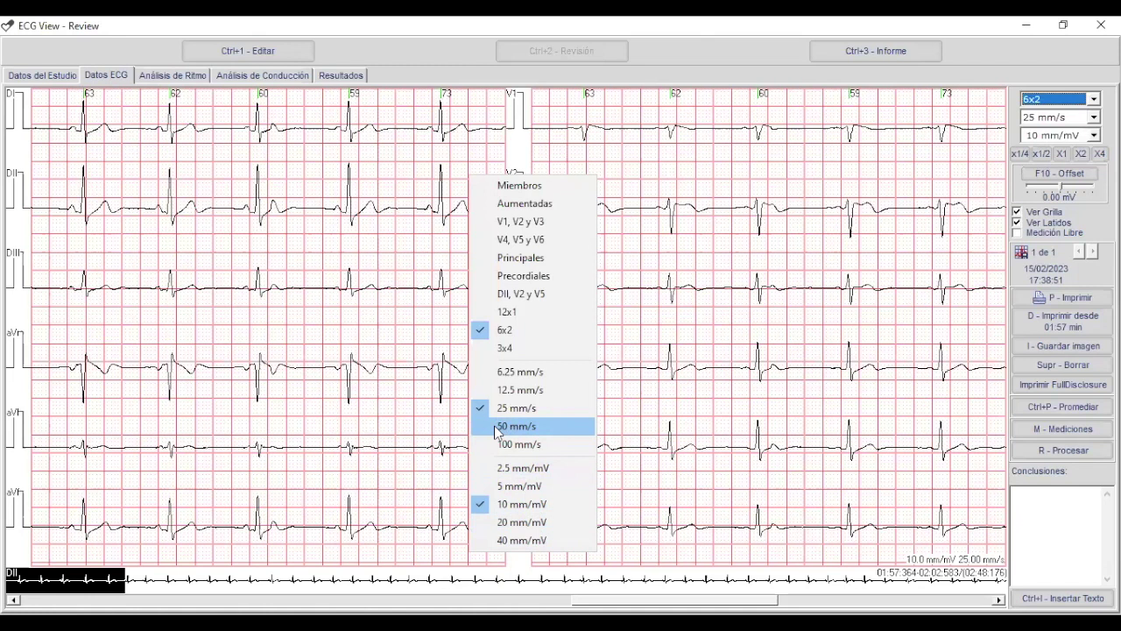
pyautogui.click(699, 324)
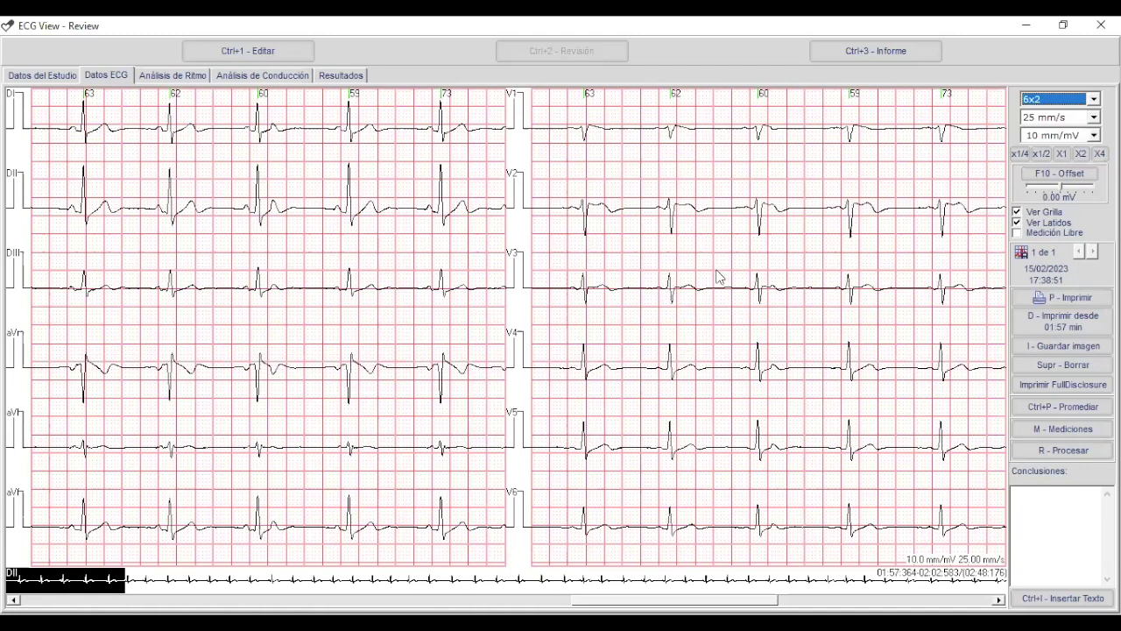
# Step: Display only lead aVr and restore the 6x2 layout of all leads
pyautogui.rightClick(459, 184)
pyautogui.click(1046, 134)
pyautogui.hotkey('alt', 'Down')
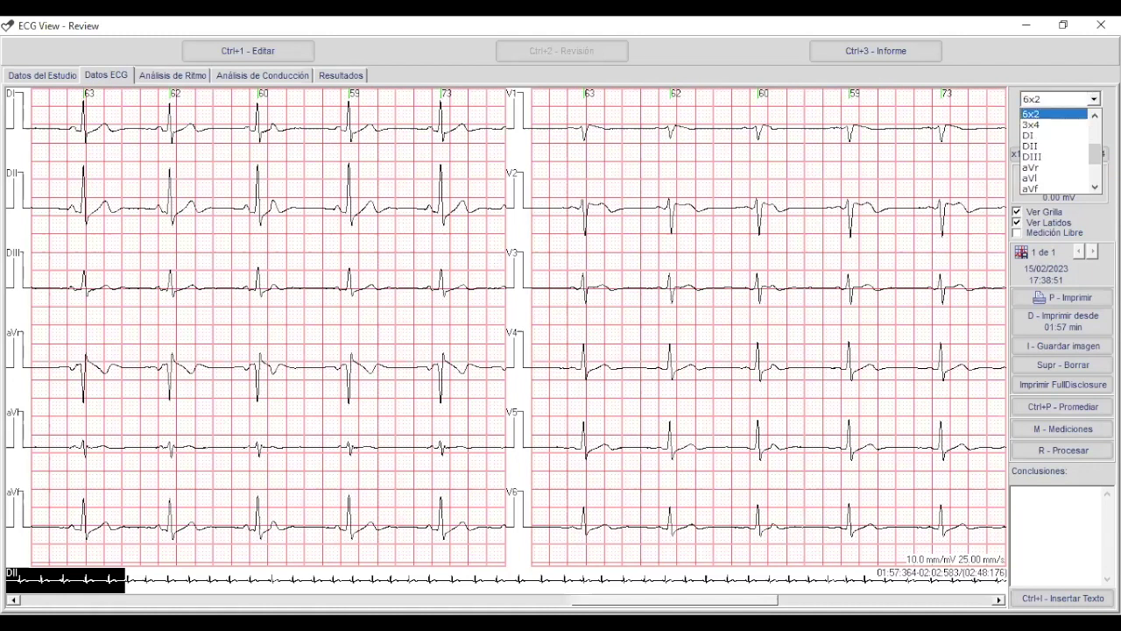
pyautogui.click(1061, 168)
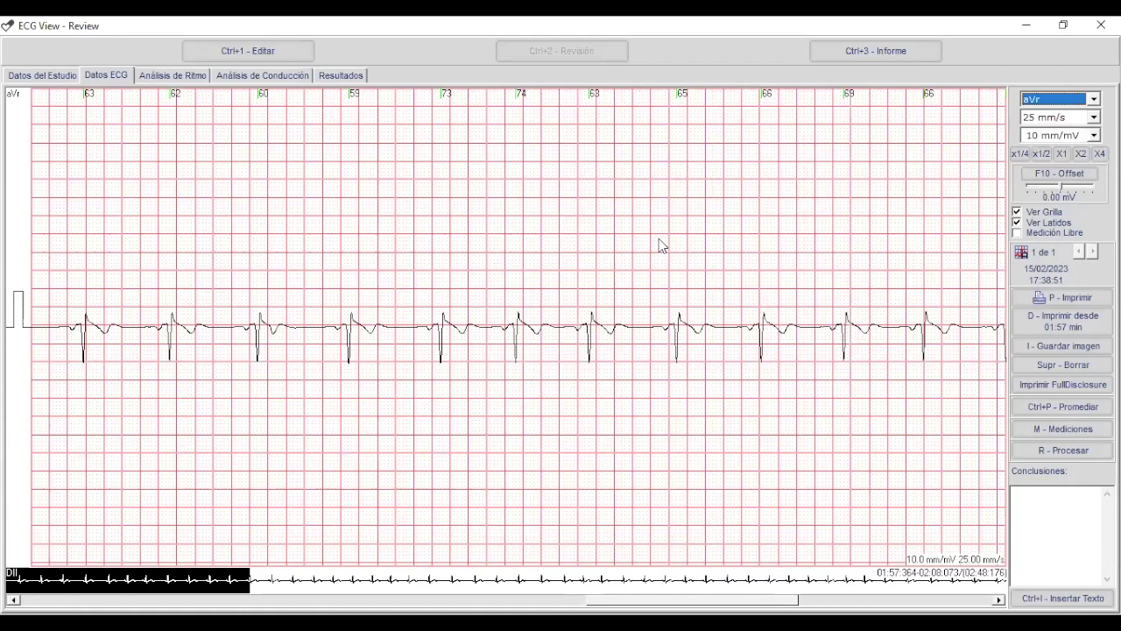
pyautogui.rightClick(513, 211)
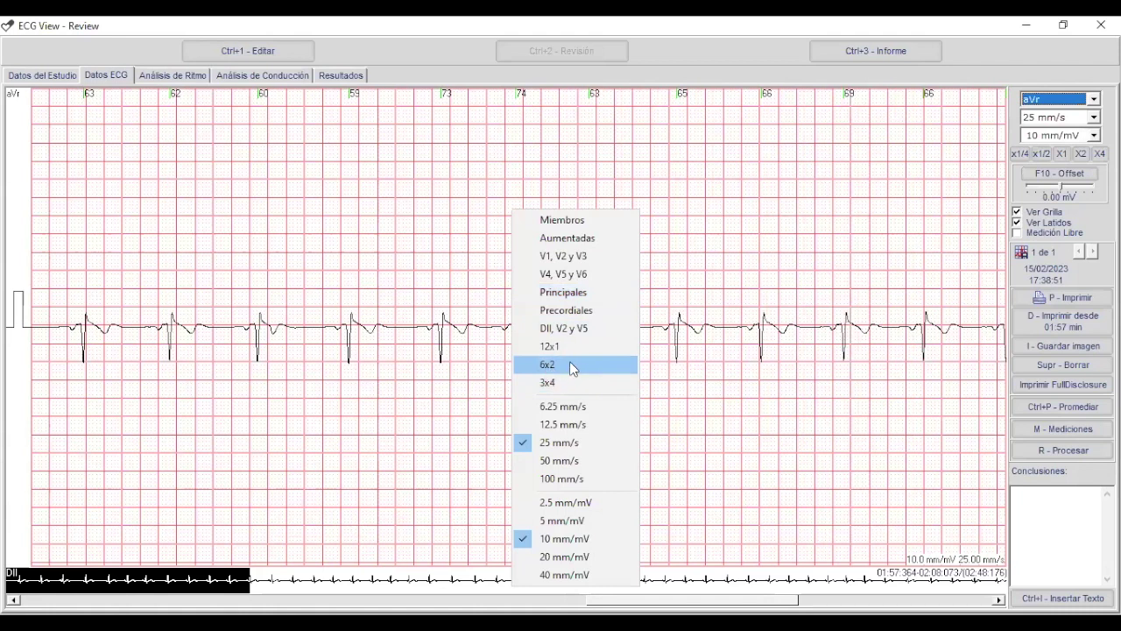
pyautogui.click(1034, 100)
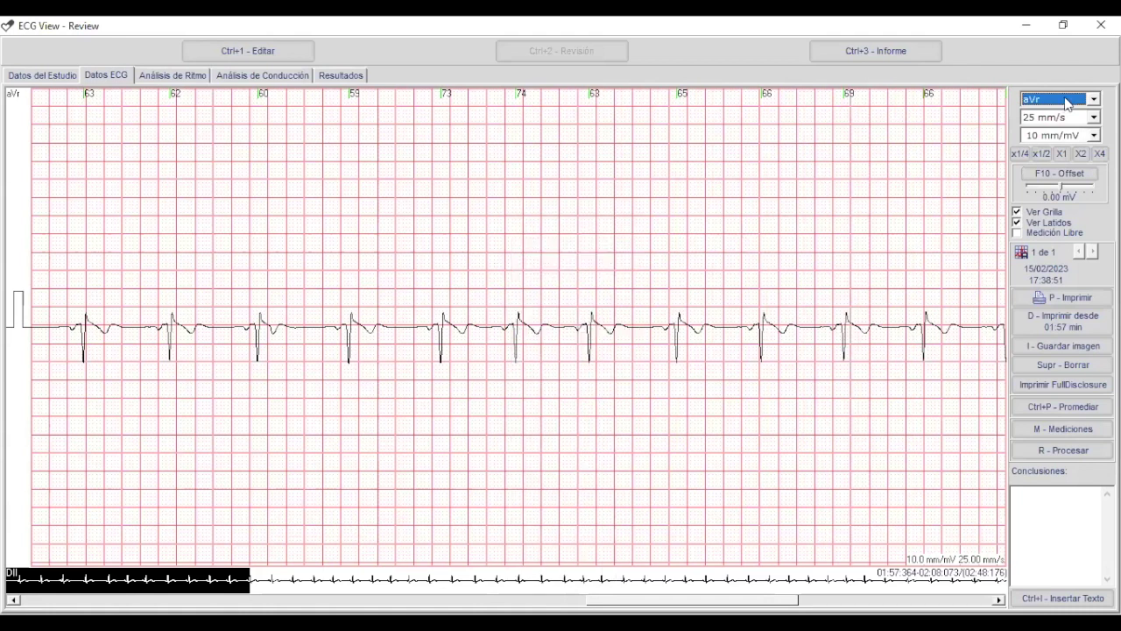
pyautogui.click(1067, 103)
pyautogui.scroll(3, 1060, 140)
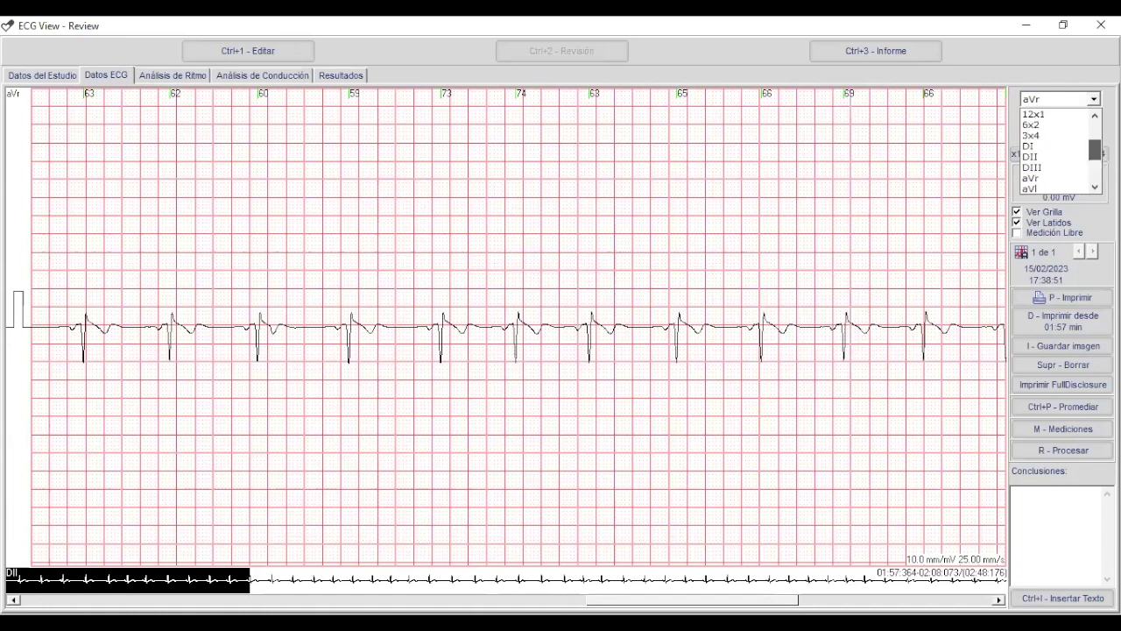
pyautogui.click(1062, 129)
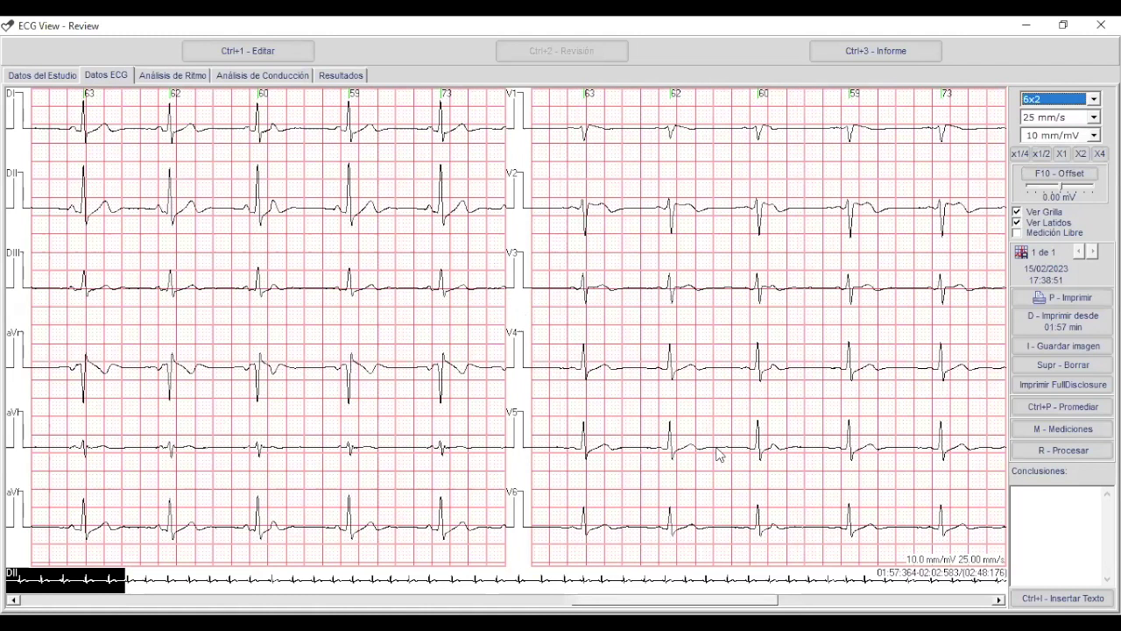
# Step: Start the ECG measurements on lead DII with the trace at 20 mm/mV and 50 mm/s
pyautogui.click(1063, 430)
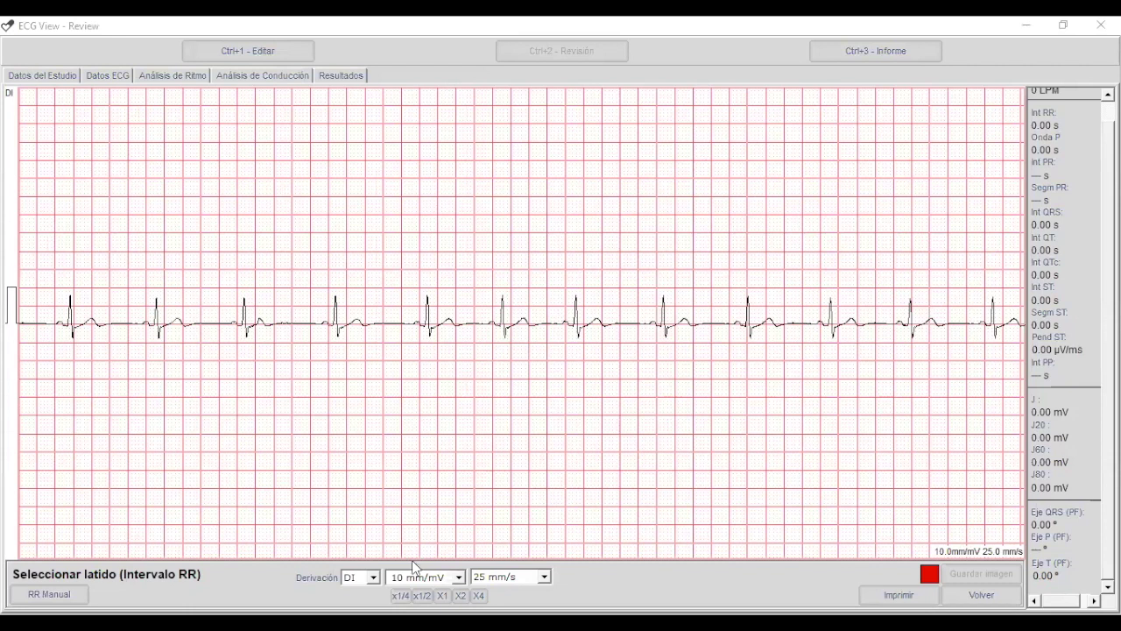
pyautogui.click(372, 576)
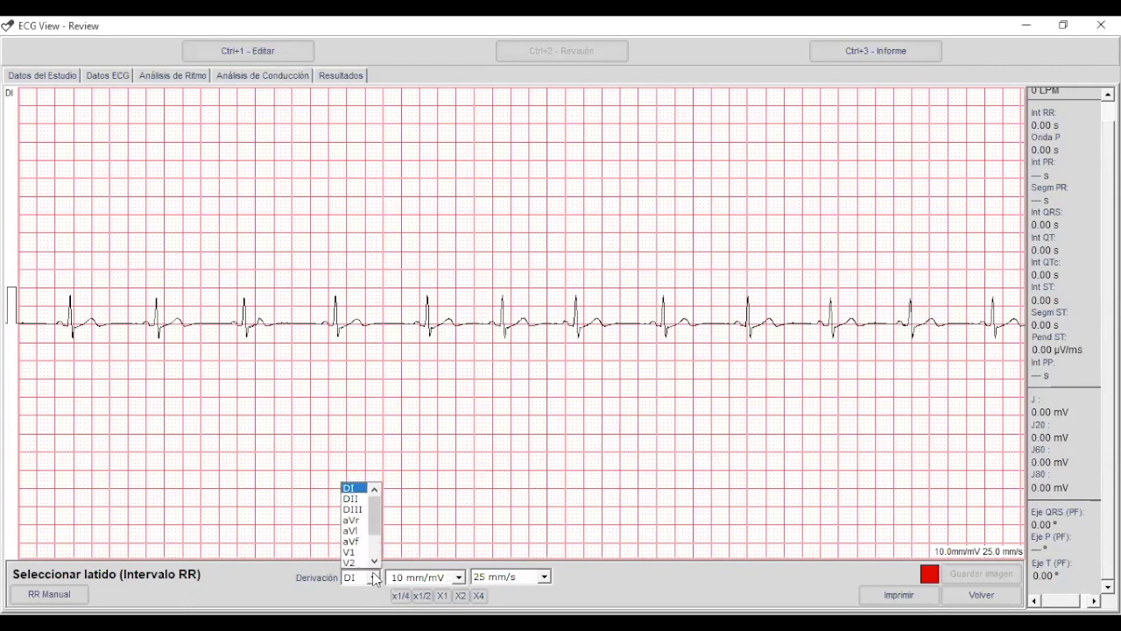
pyautogui.click(352, 498)
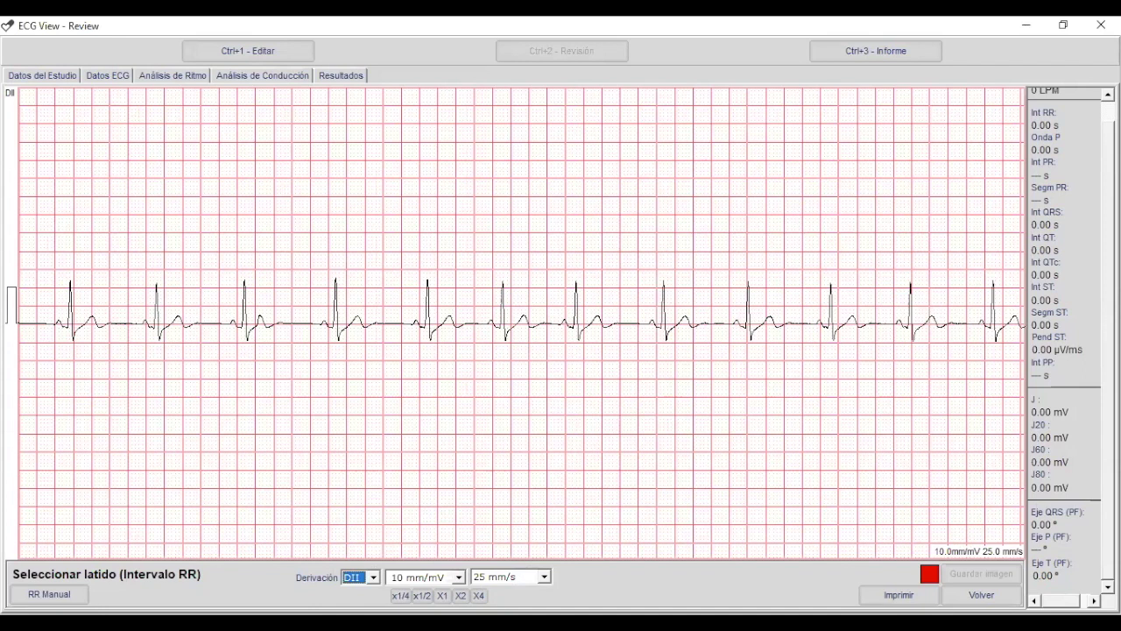
pyautogui.click(460, 596)
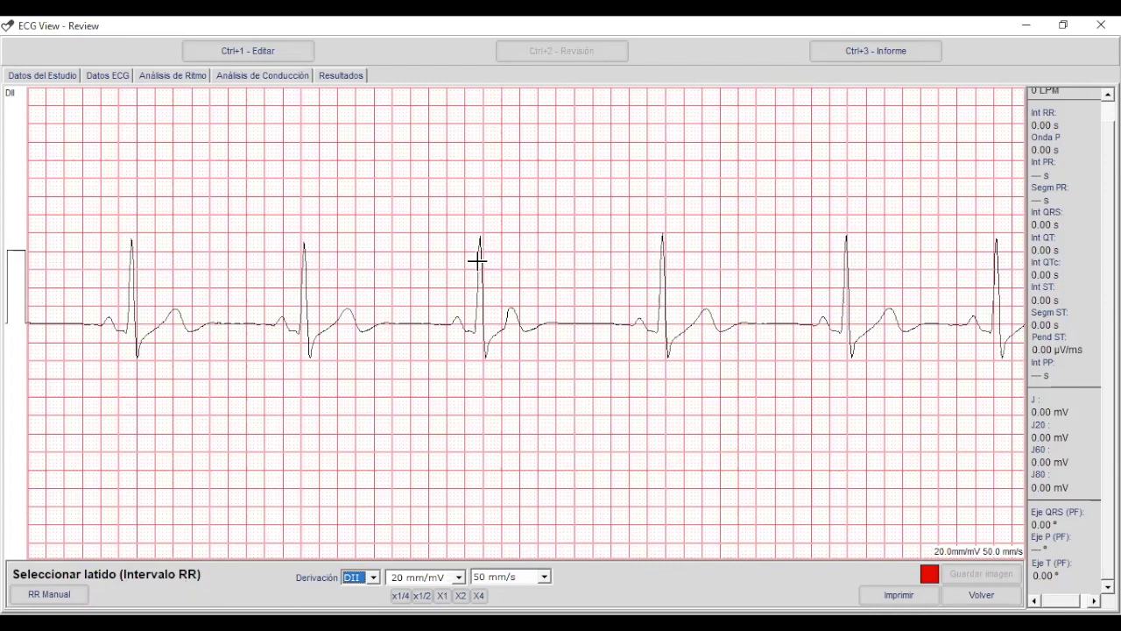
# Step: Select the RR interval after the third beat and mark that beat's P wave start, P wave end and Q onset
pyautogui.click(580, 271)
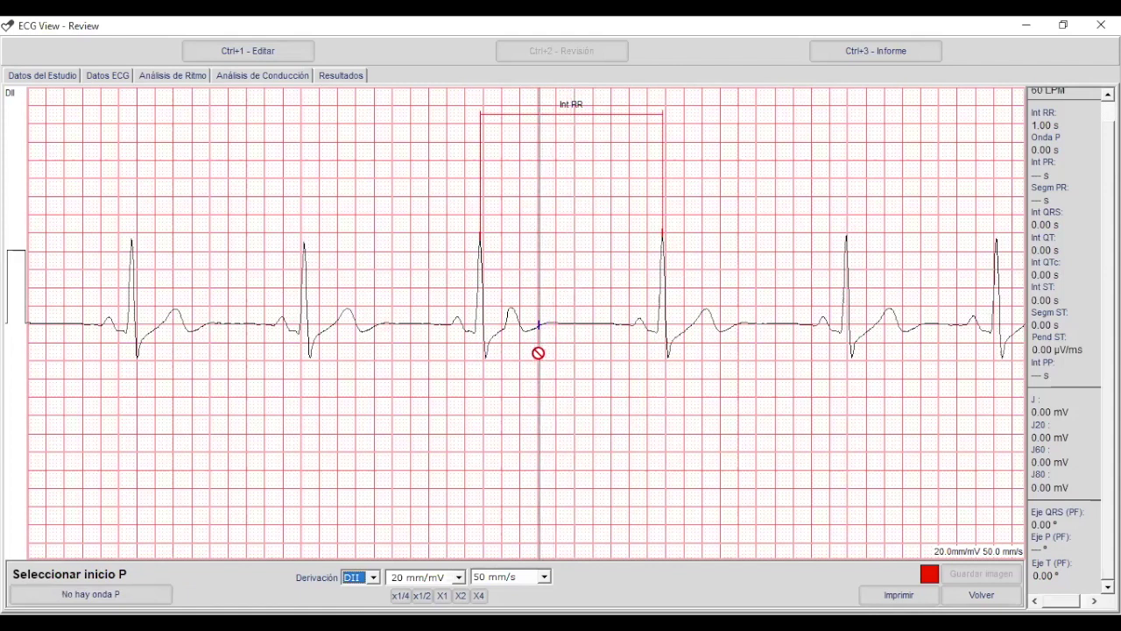
pyautogui.click(448, 343)
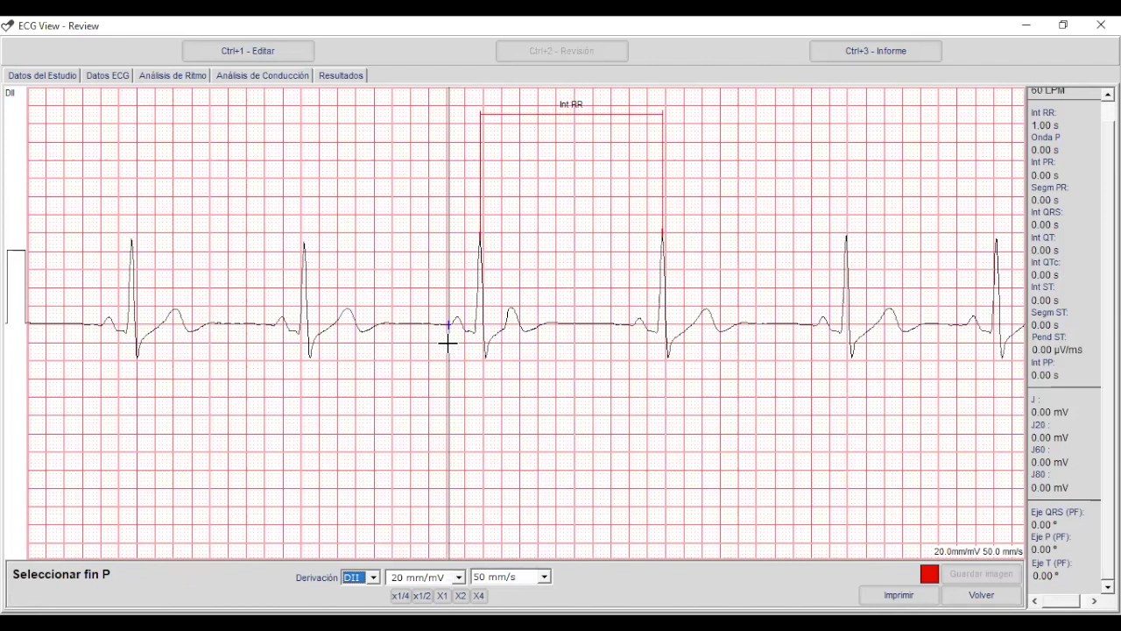
pyautogui.click(462, 344)
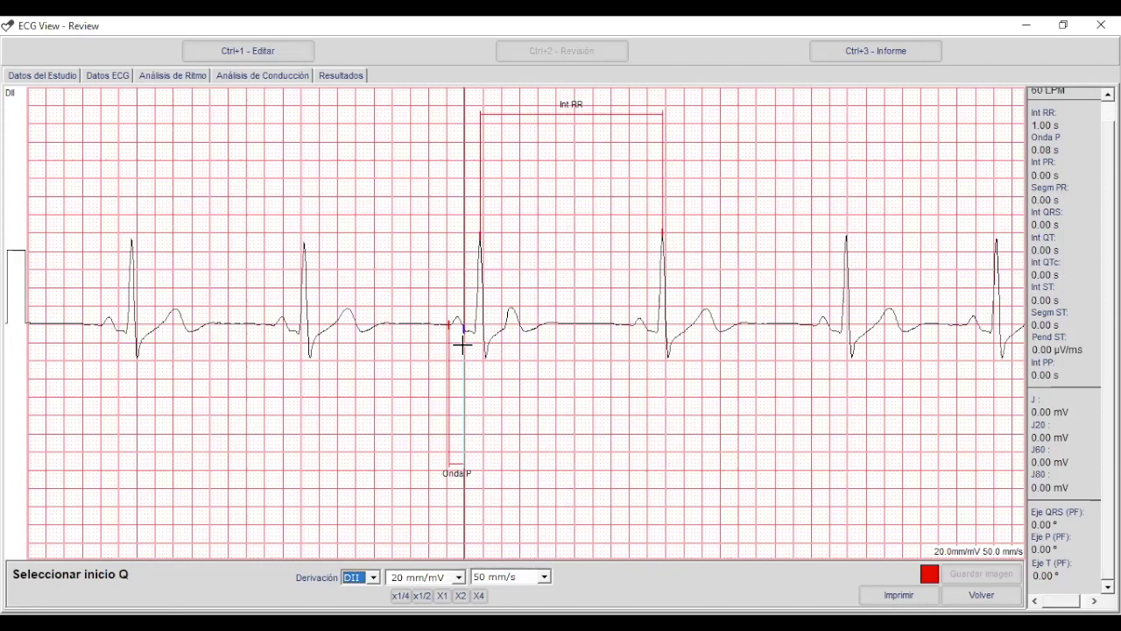
pyautogui.click(471, 346)
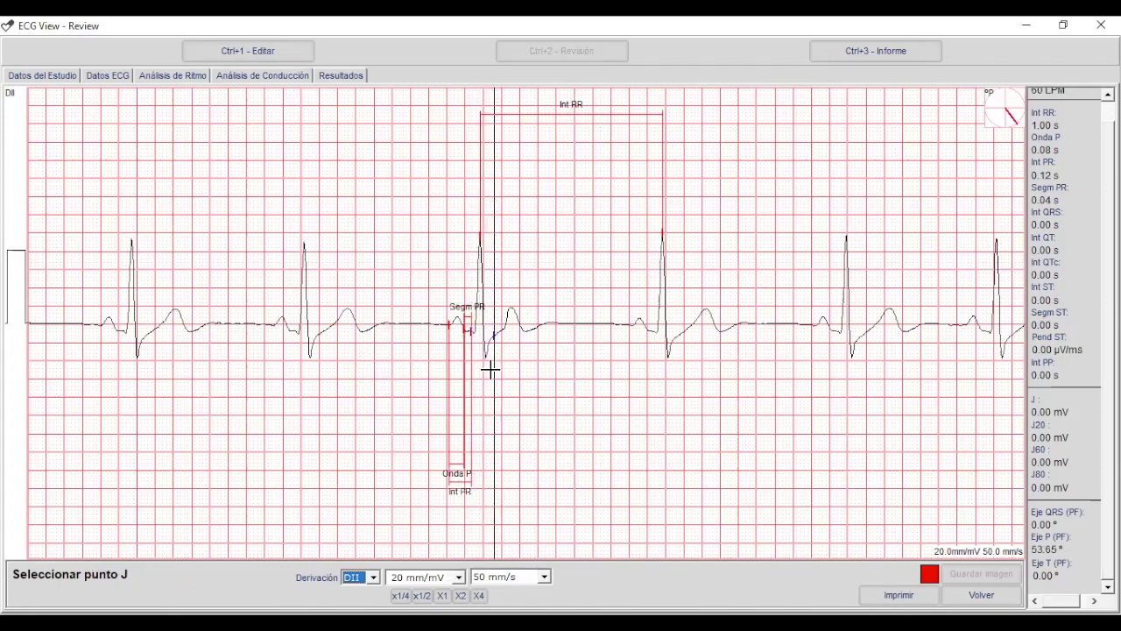
# Step: Mark the beat's J point, T wave start and end, and the start of the next P wave
pyautogui.click(487, 369)
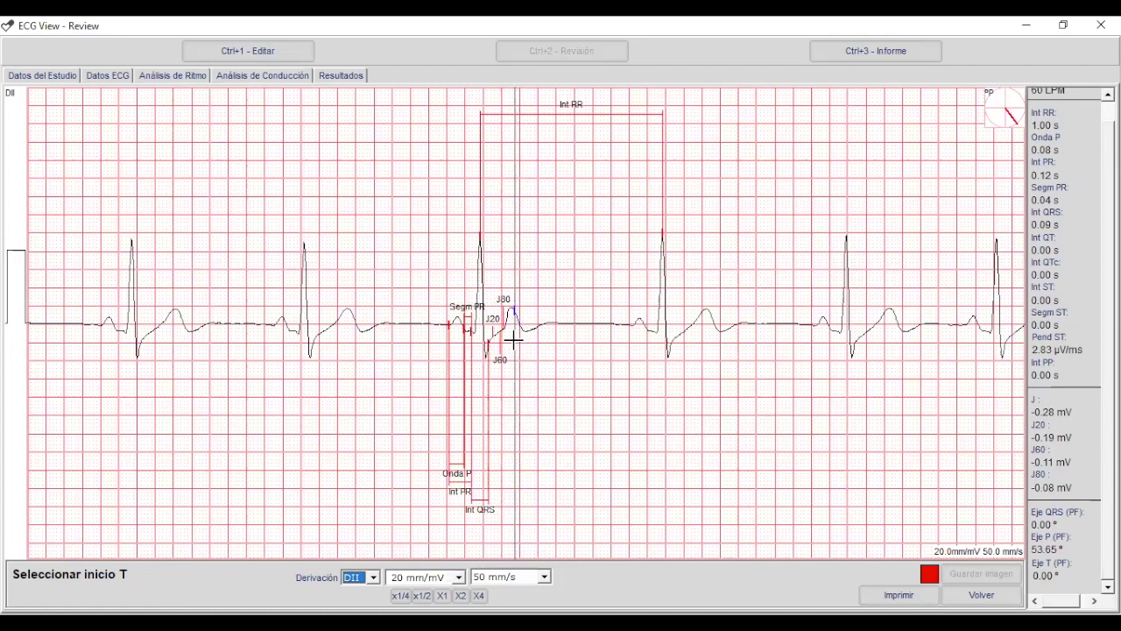
pyautogui.click(503, 294)
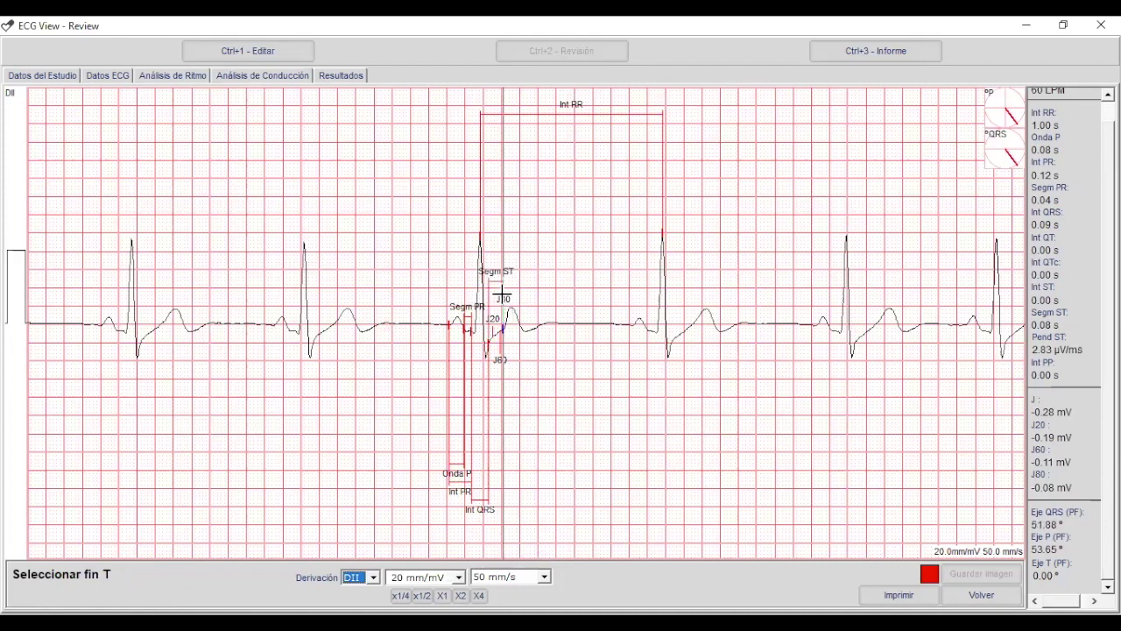
pyautogui.click(525, 360)
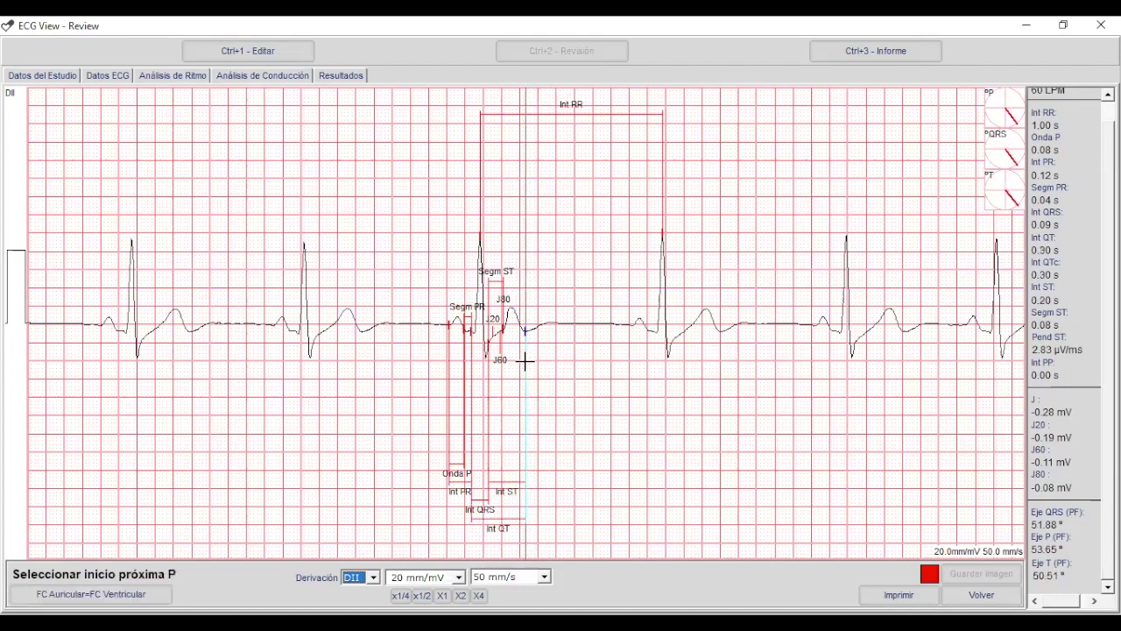
pyautogui.click(630, 356)
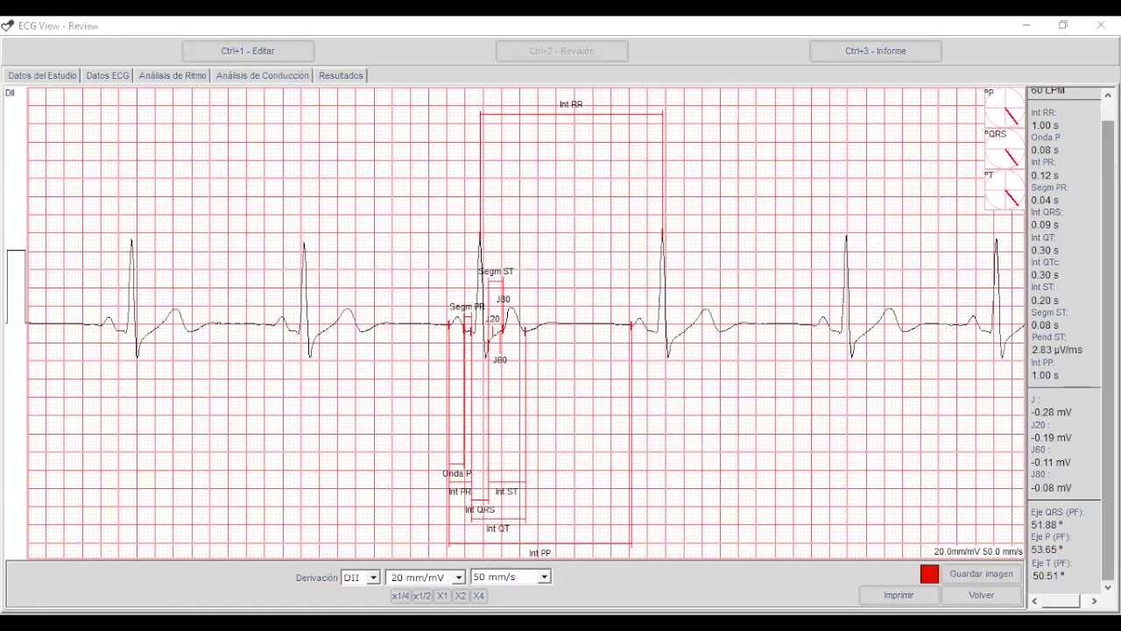
pyautogui.click(1053, 109)
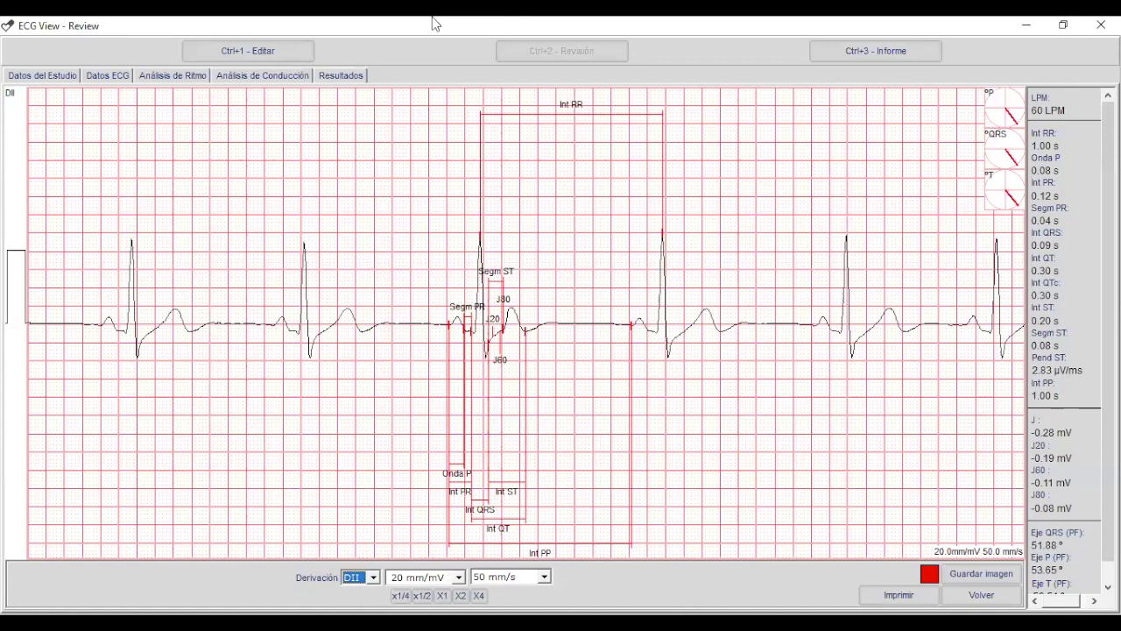
# Step: Show the study results and open the predefined texts for the conclusions field
pyautogui.click(346, 83)
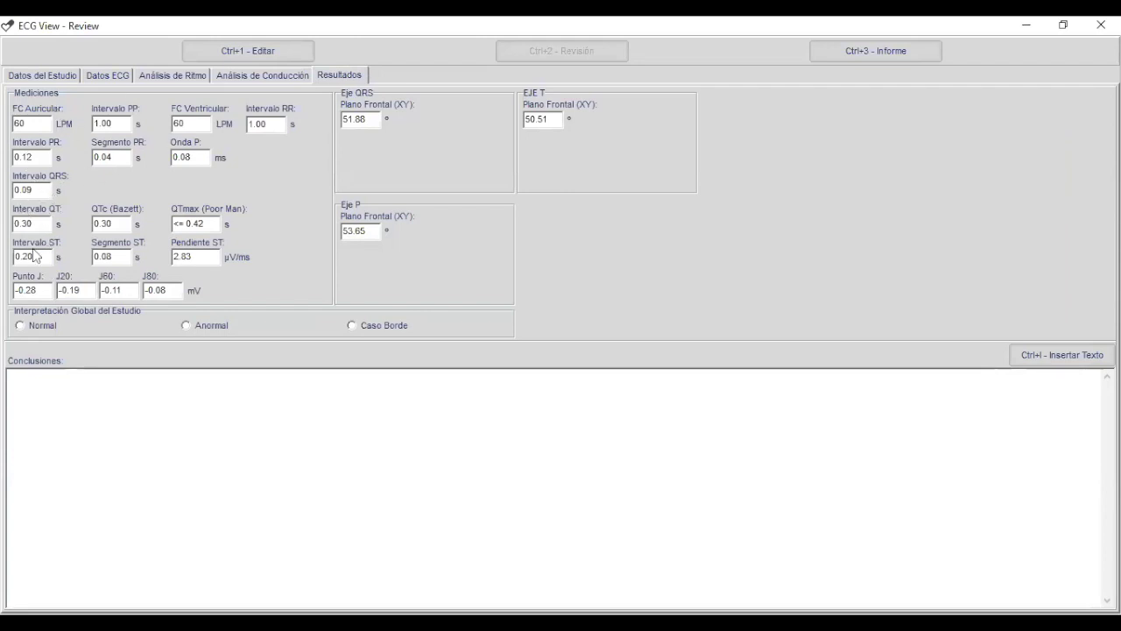
pyautogui.click(45, 384)
pyautogui.click(1078, 357)
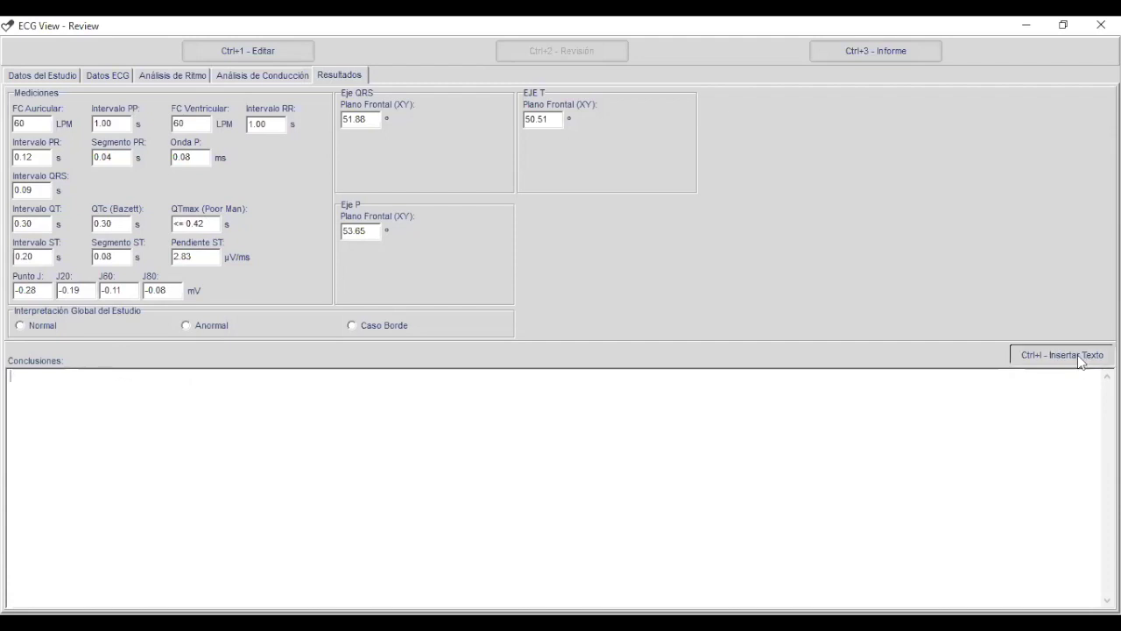
# Step: Complete the BDR predefined text with "QRS con imagen de bloqueo de rama derecha" and save it
pyautogui.press('Escape')
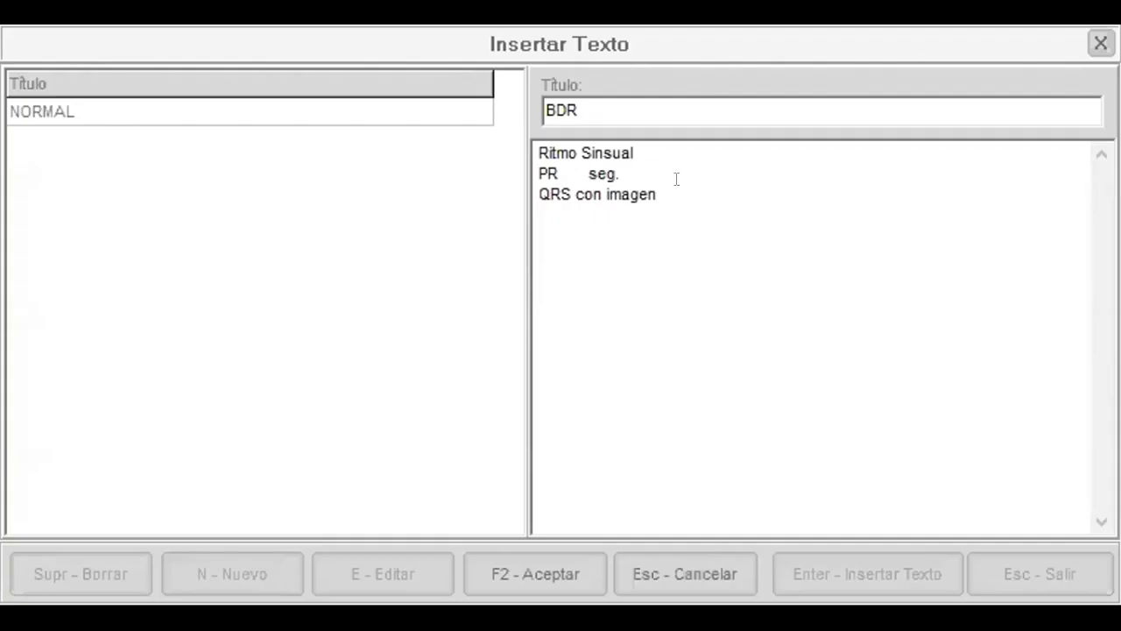
pyautogui.write('de bloque')
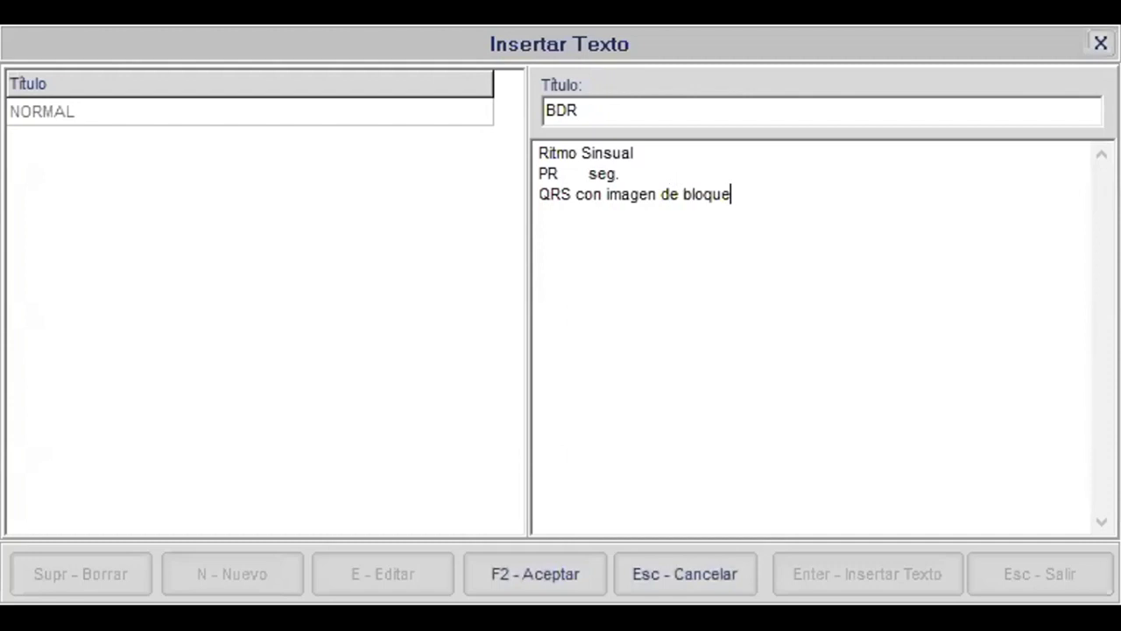
pyautogui.write('o de ramam')
pyautogui.press('BackSpace')
pyautogui.write('derecha')
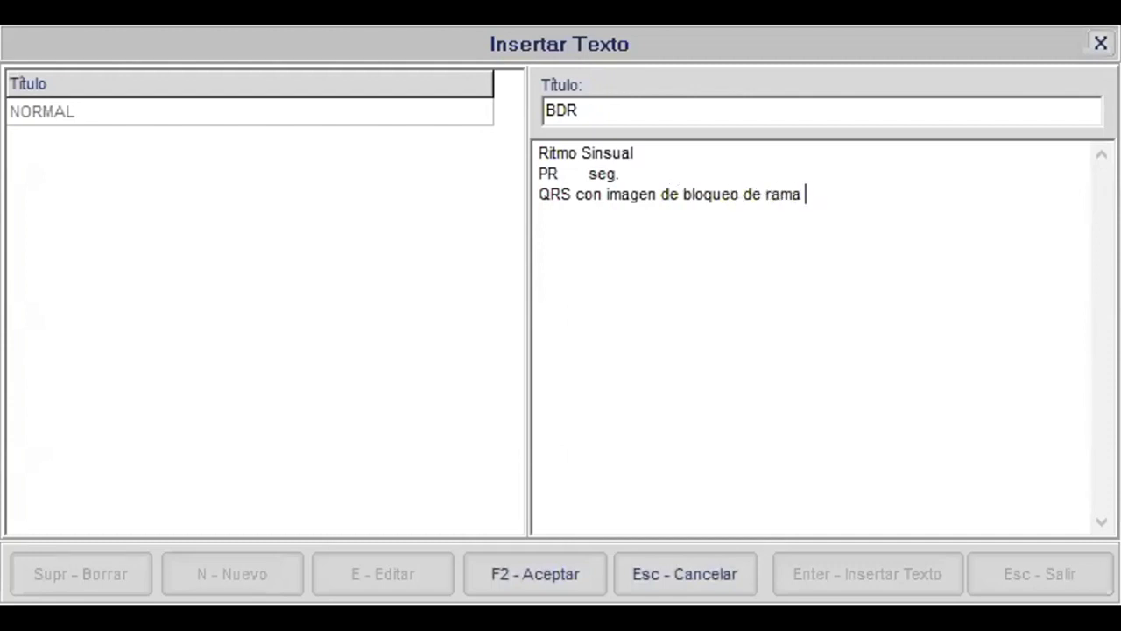
pyautogui.click(545, 553)
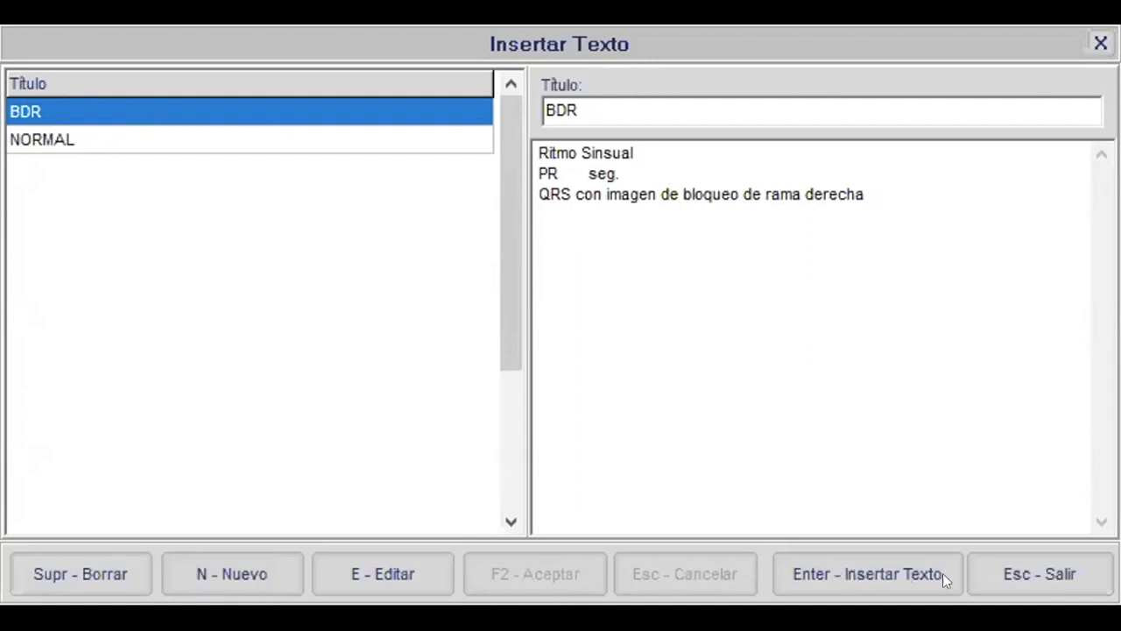
# Step: Insert the BDR text into the conclusions and fill in its PR value as 0.12 seg
pyautogui.click(897, 569)
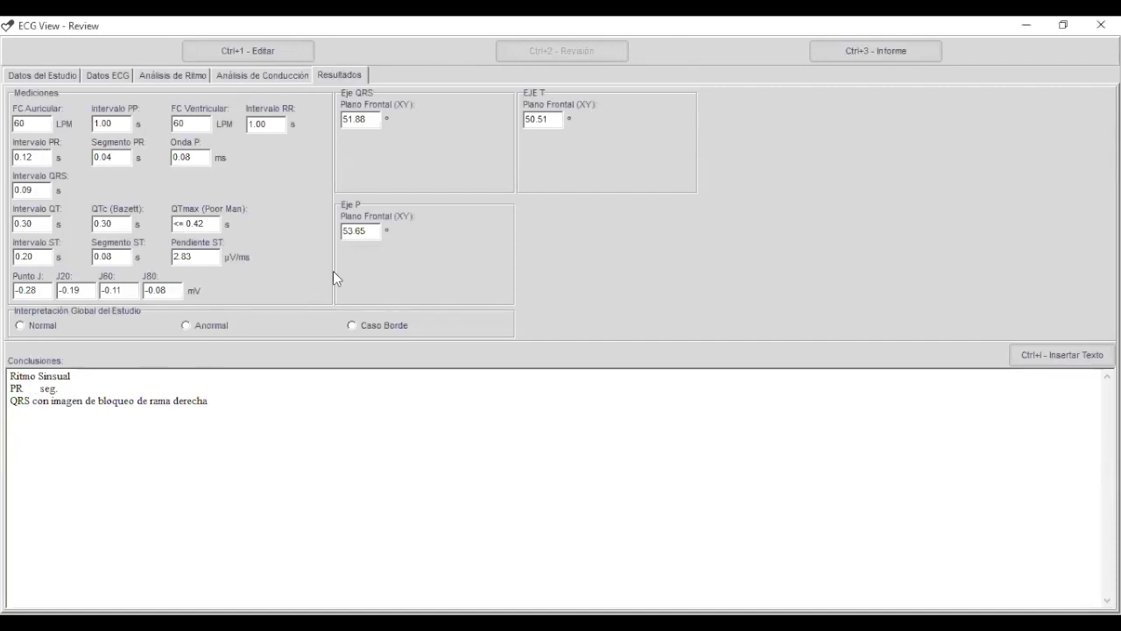
pyautogui.write('0.12')
# Step: Set the rhythm analysis to Nodo Sinusal origin, Normal frequency, Regular atrial and ventricular responses, and No for supraventricular and ventricular arrhythmias
pyautogui.click(175, 77)
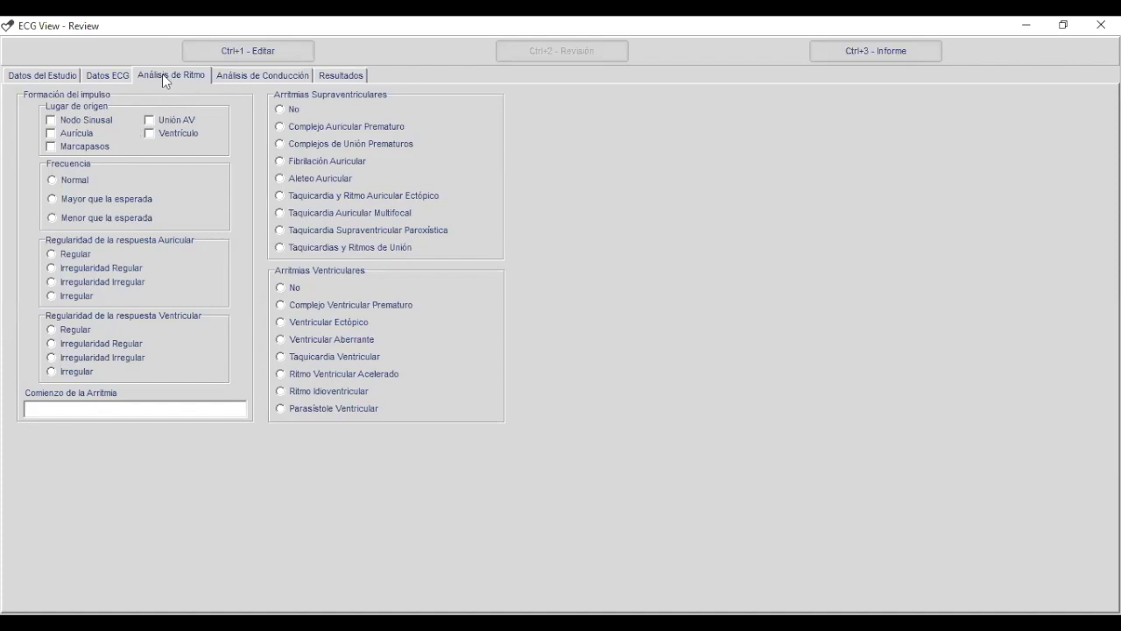
pyautogui.click(248, 75)
pyautogui.click(188, 75)
pyautogui.click(72, 122)
pyautogui.click(70, 179)
pyautogui.click(70, 256)
pyautogui.click(111, 330)
pyautogui.click(284, 289)
pyautogui.click(281, 110)
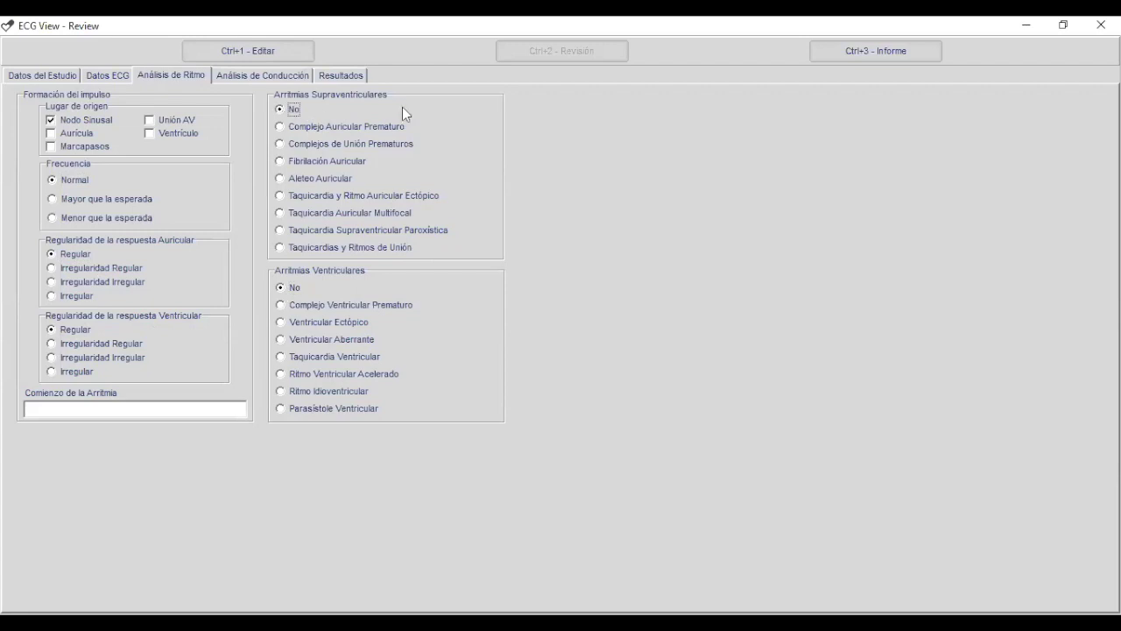
# Step: Set the conduction analysis to Anterógrada with No for Bloqueo de Salida SA, and return to the results
pyautogui.click(270, 77)
pyautogui.click(55, 110)
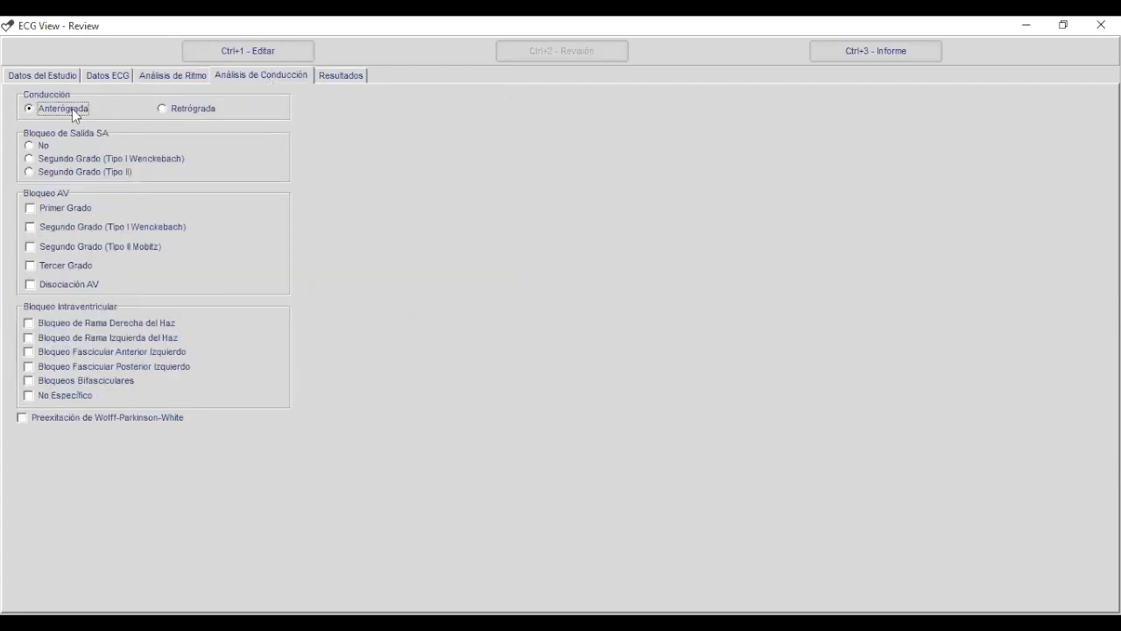
pyautogui.click(30, 147)
pyautogui.click(346, 75)
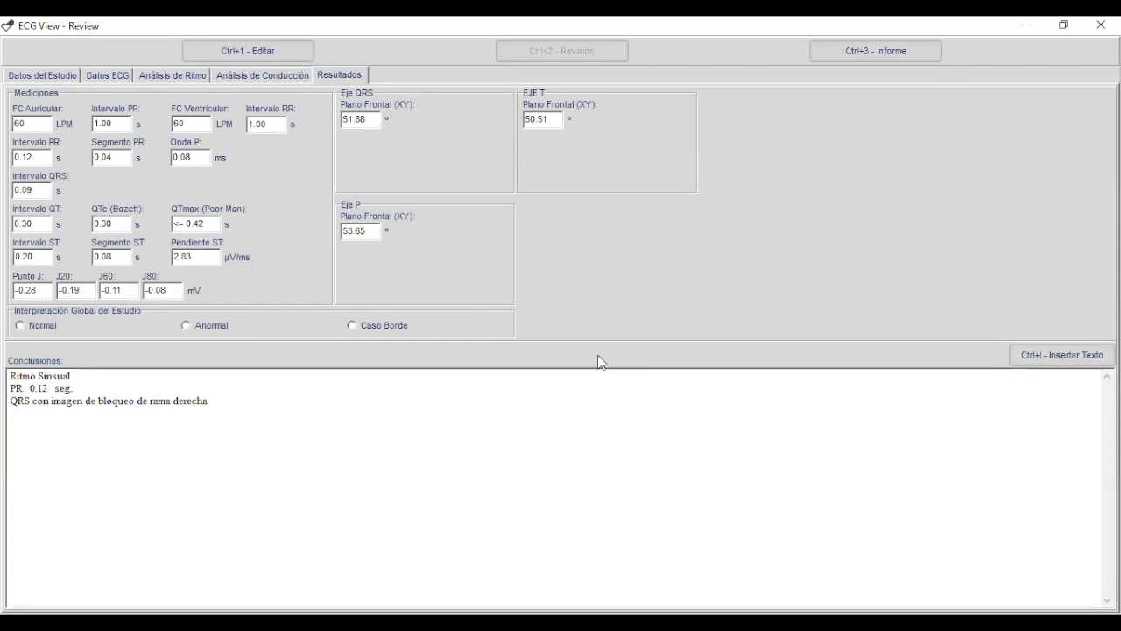
# Step: Open the report of the 15/02/2023 study, look over its template options and return to the report configuration
pyautogui.hotkey('ctrl', '3')
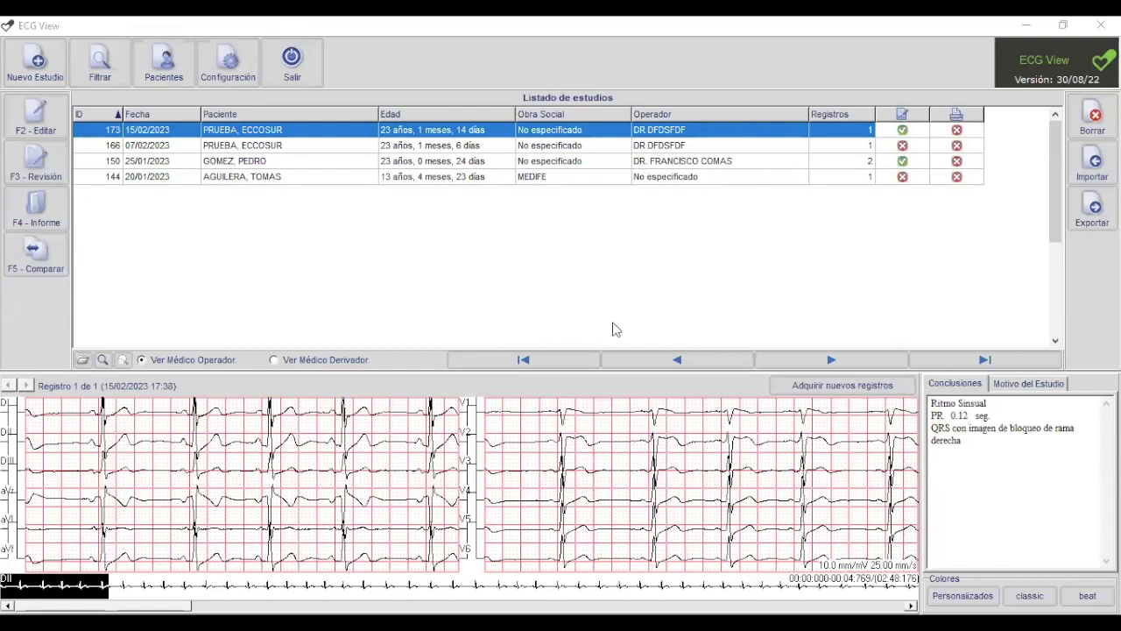
pyautogui.click(48, 210)
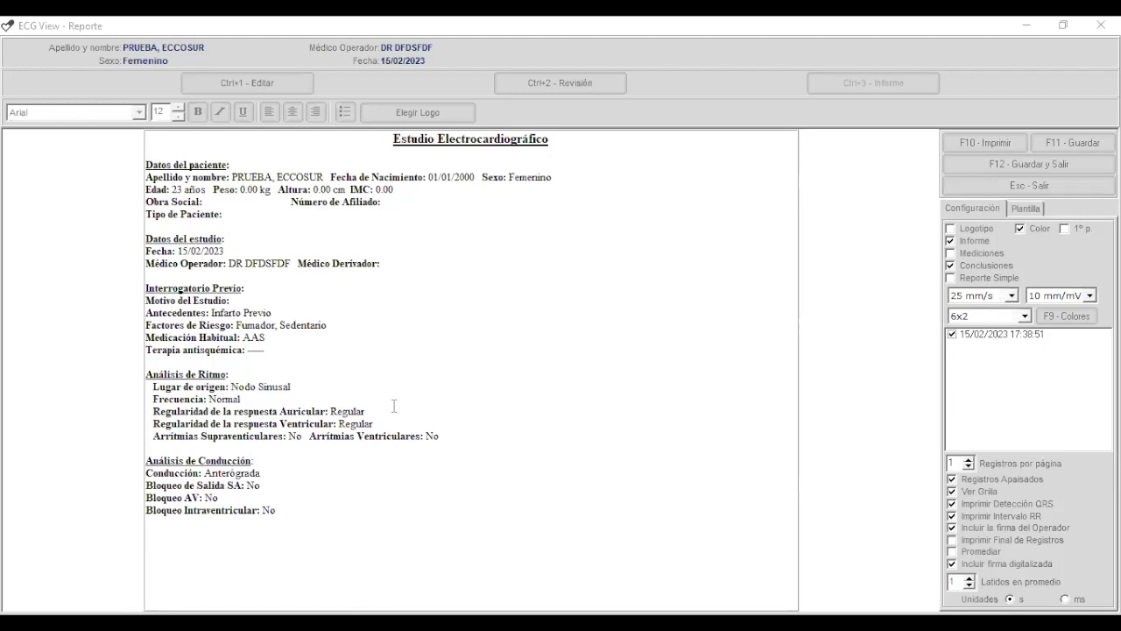
pyautogui.press('BackSpace')
pyautogui.click(1021, 208)
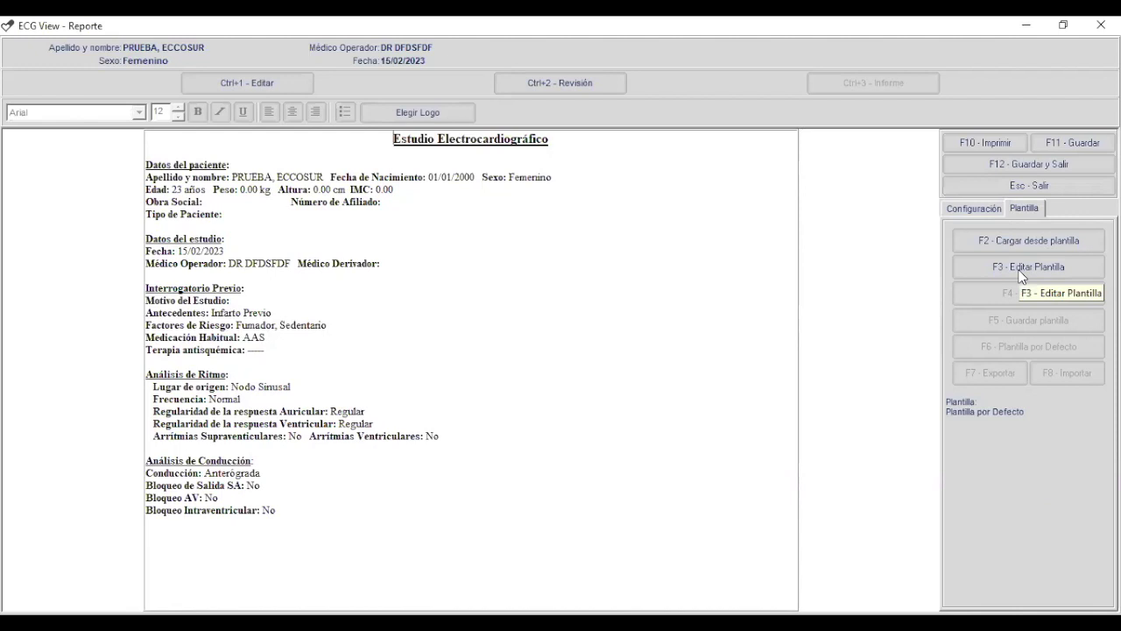
pyautogui.click(974, 210)
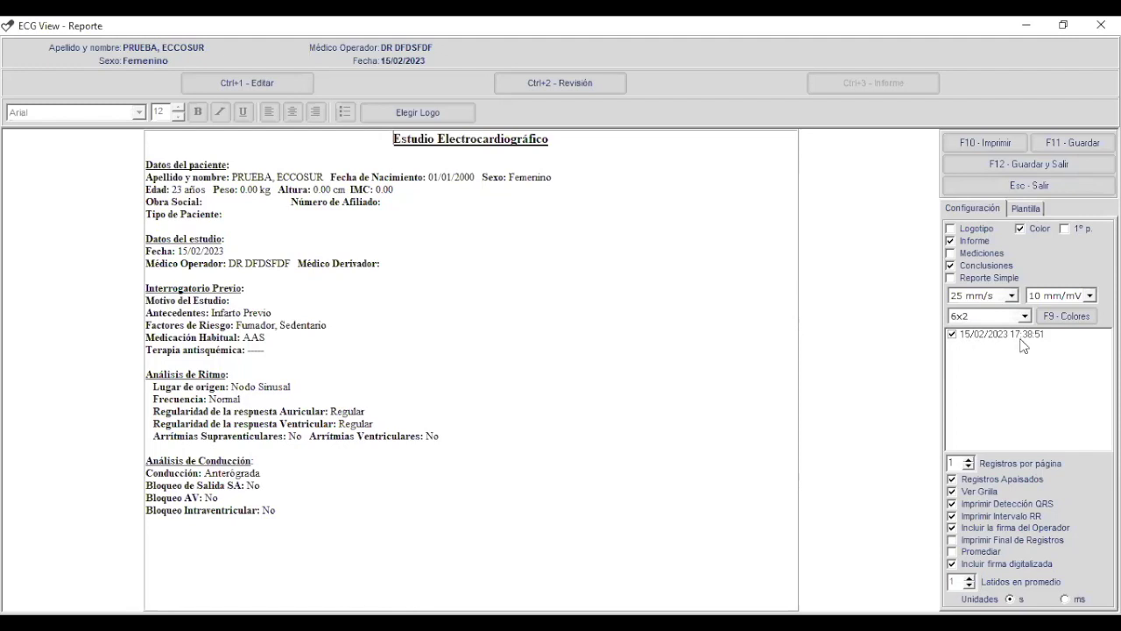
# Step: Include the logo and the measurements in the report and open its print preview
pyautogui.click(954, 253)
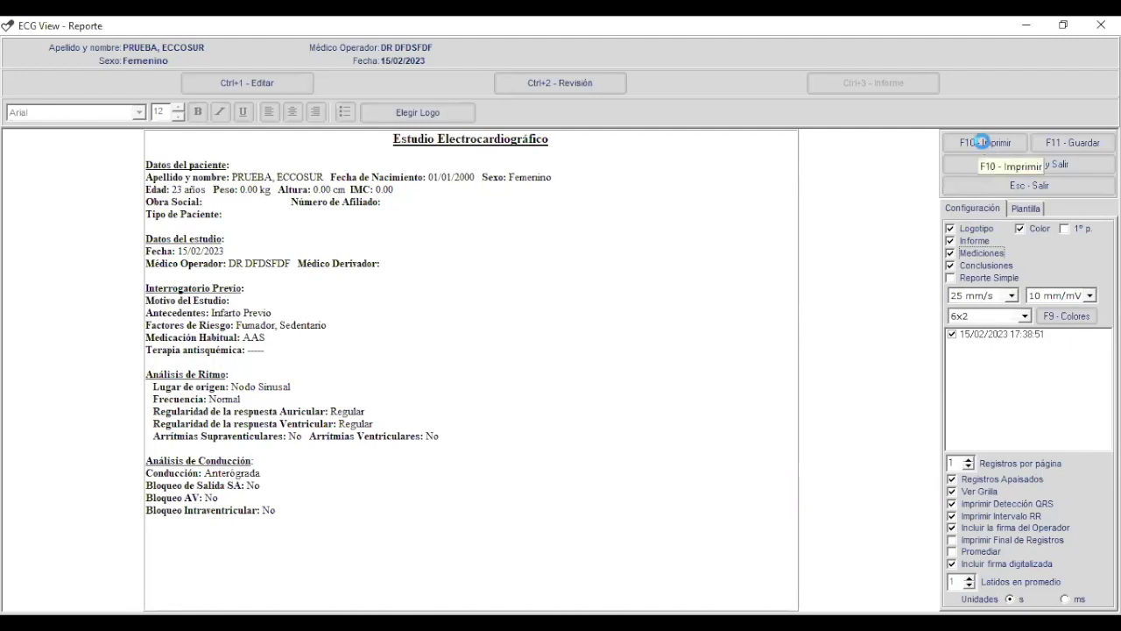
pyautogui.click(982, 142)
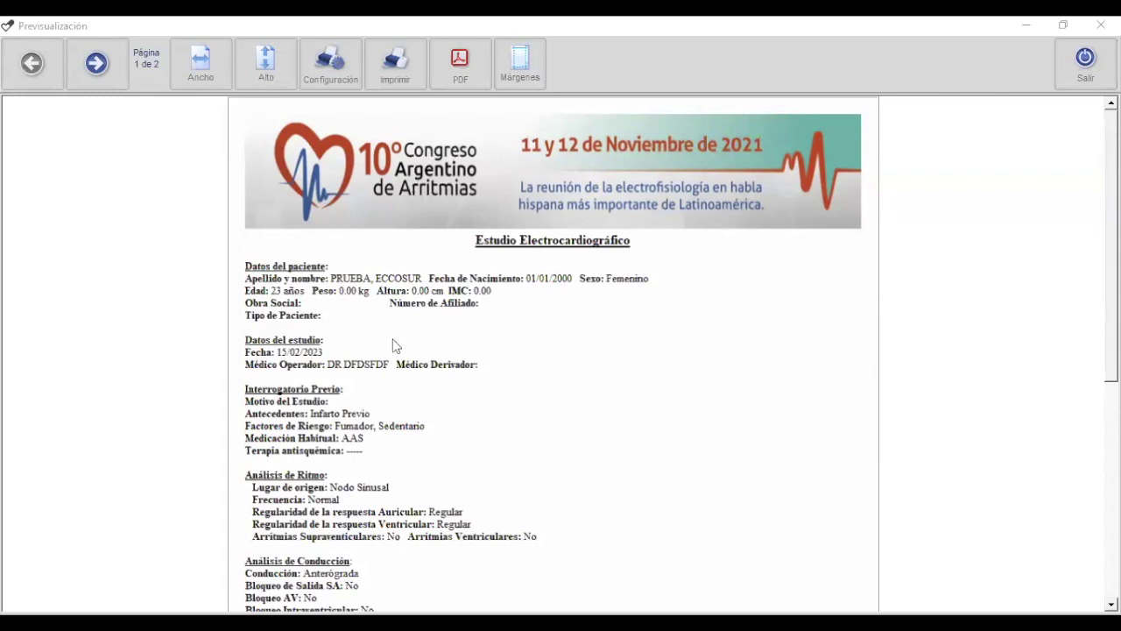
# Step: Review the first preview page down to the measurements table and conclusions, and go to the second page
pyautogui.scroll(-3, 525, 442)
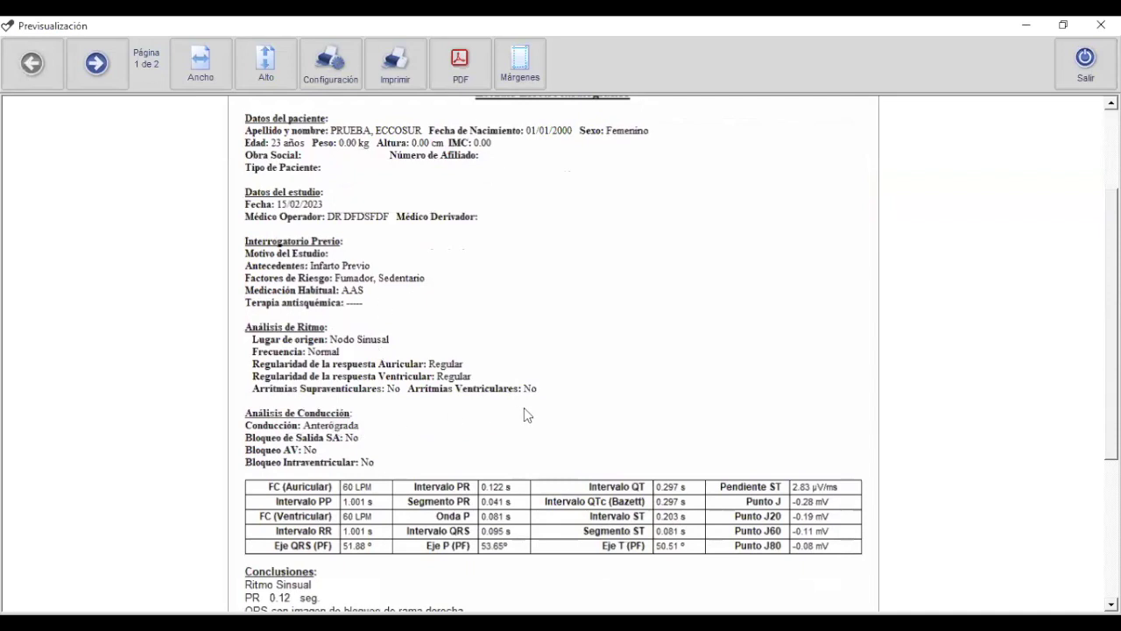
pyautogui.scroll(-1, 543, 403)
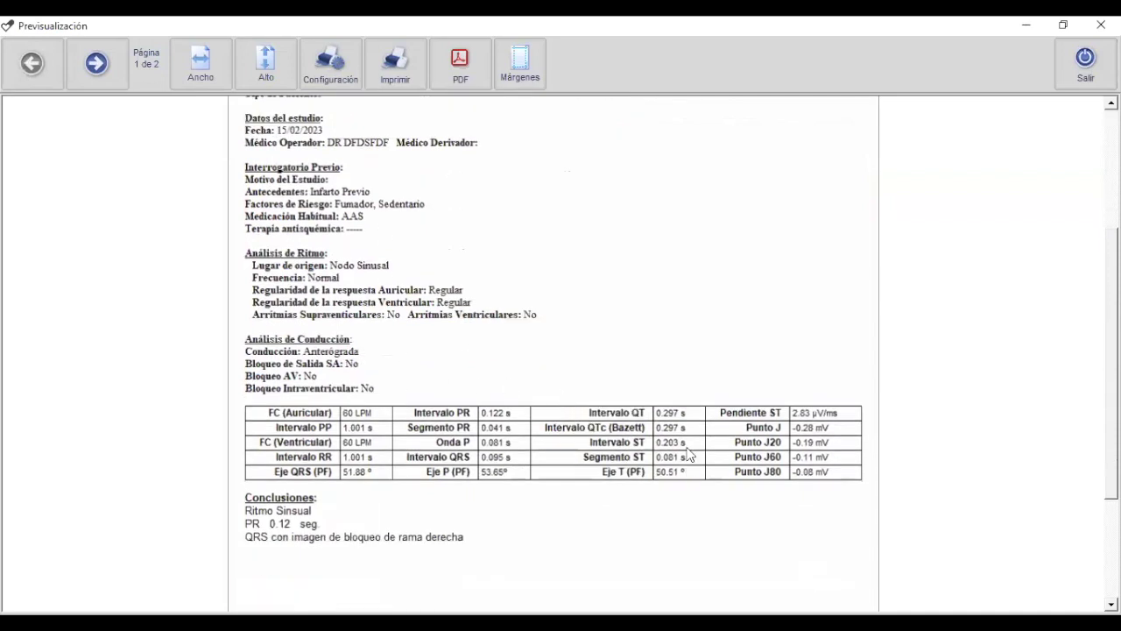
pyautogui.scroll(-1, 692, 455)
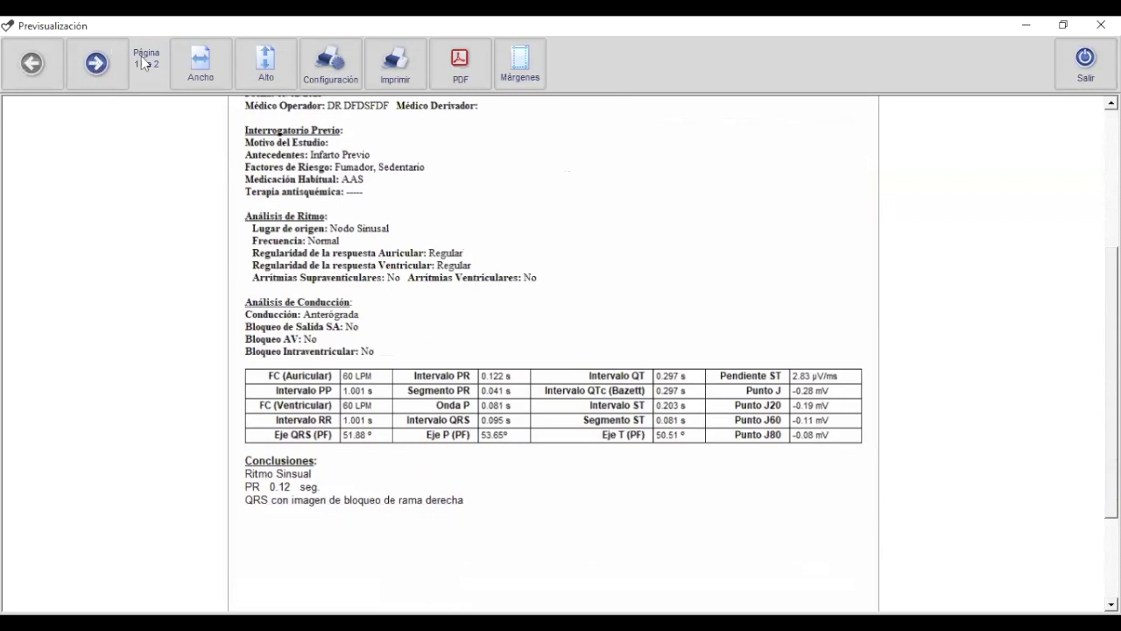
pyautogui.click(97, 63)
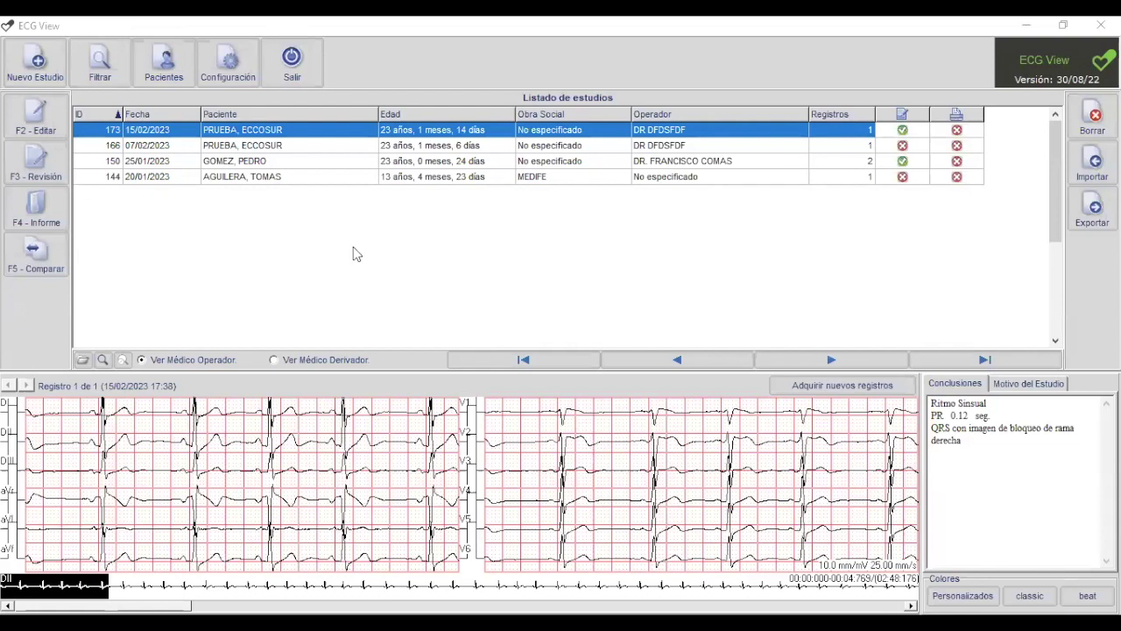
# Step: Open the report of the 15/02/2023 study, leave out the Informe section, enable Reporte Simple and open the print preview
pyautogui.click(36, 207)
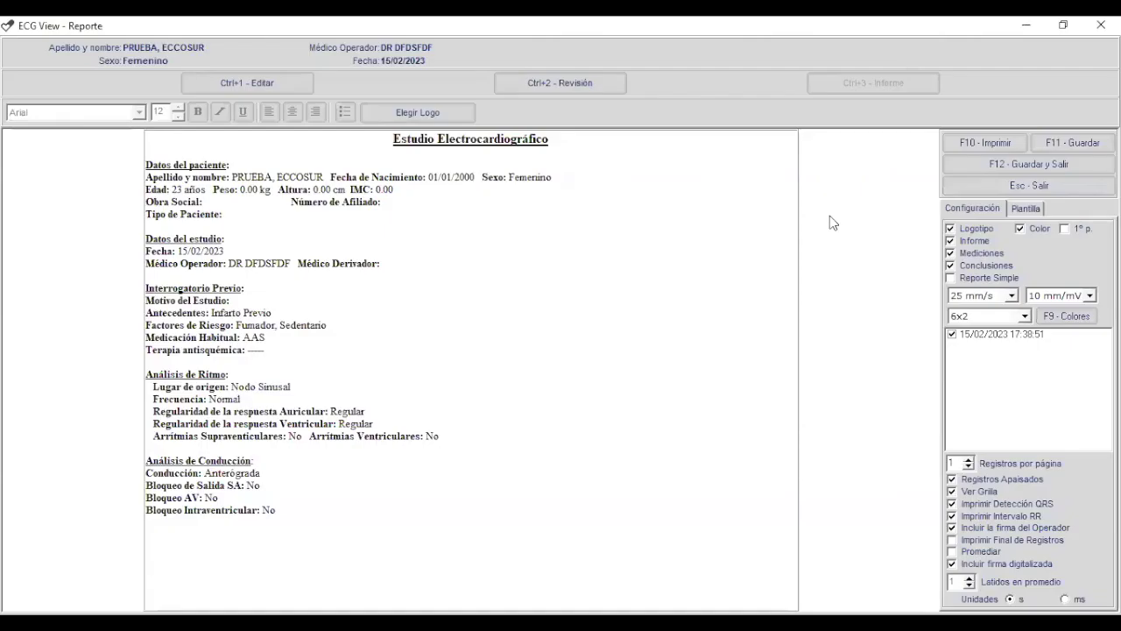
pyautogui.click(983, 242)
pyautogui.click(960, 278)
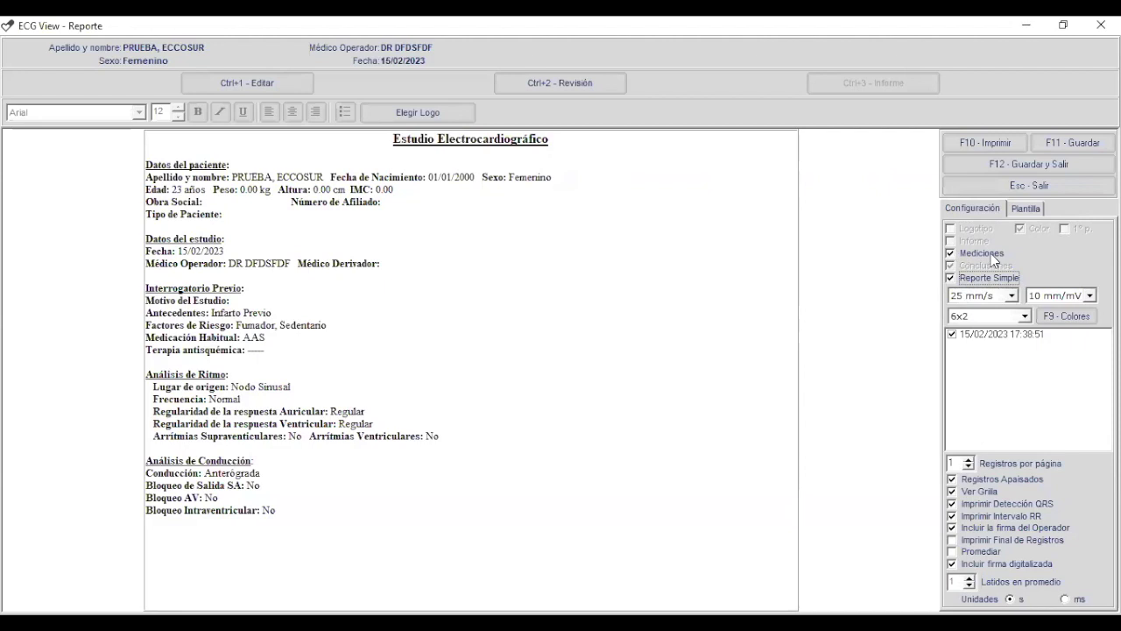
pyautogui.click(995, 141)
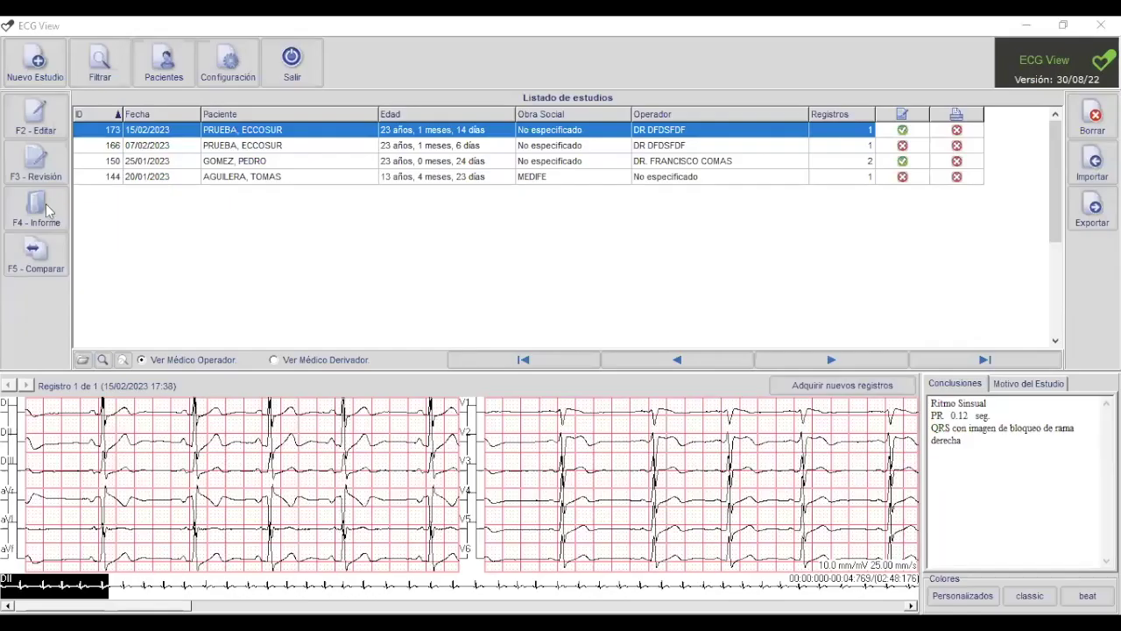
# Step: Reopen the report, exclude the measurements from the simple report and review its print preview from header to footer
pyautogui.click(48, 210)
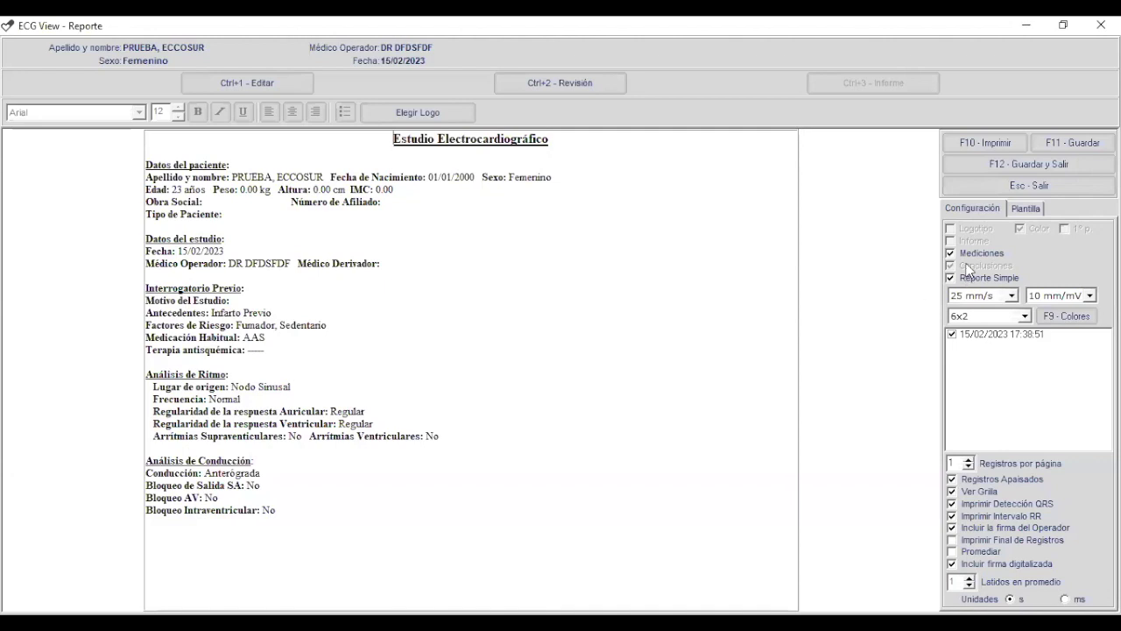
pyautogui.click(969, 252)
pyautogui.click(988, 142)
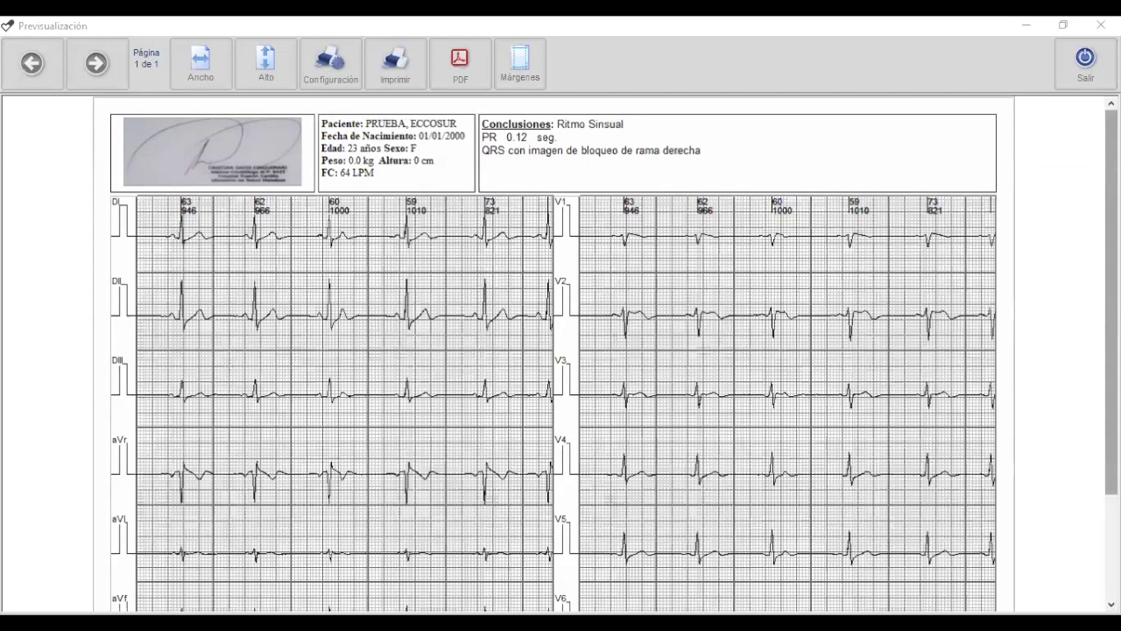
pyautogui.scroll(-3, 1111, 526)
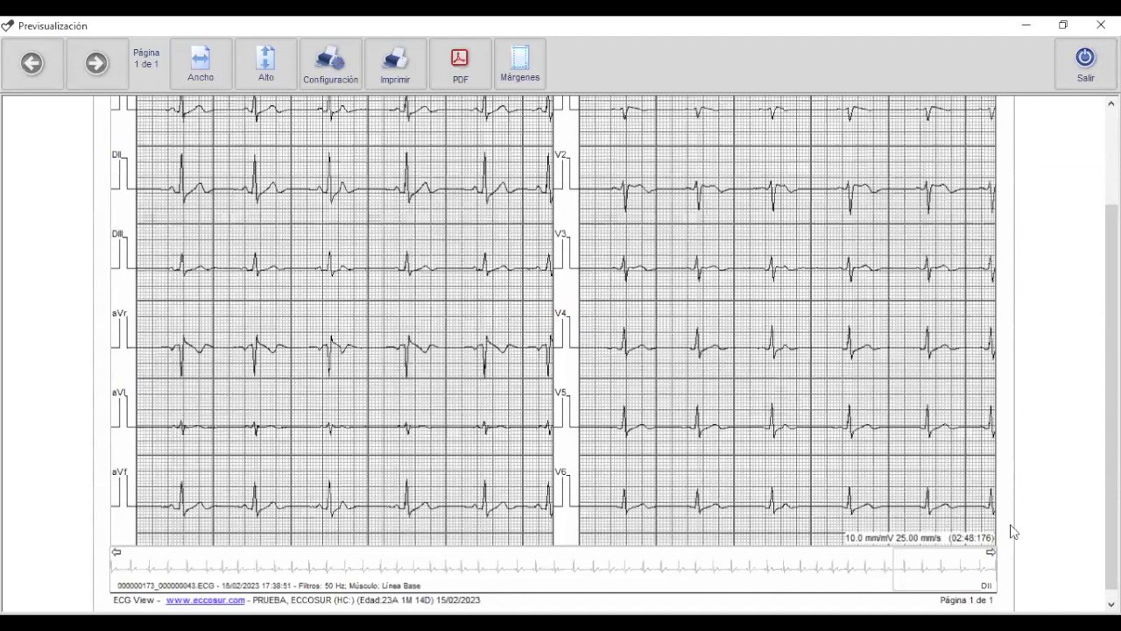
pyautogui.scroll(-1, 1013, 531)
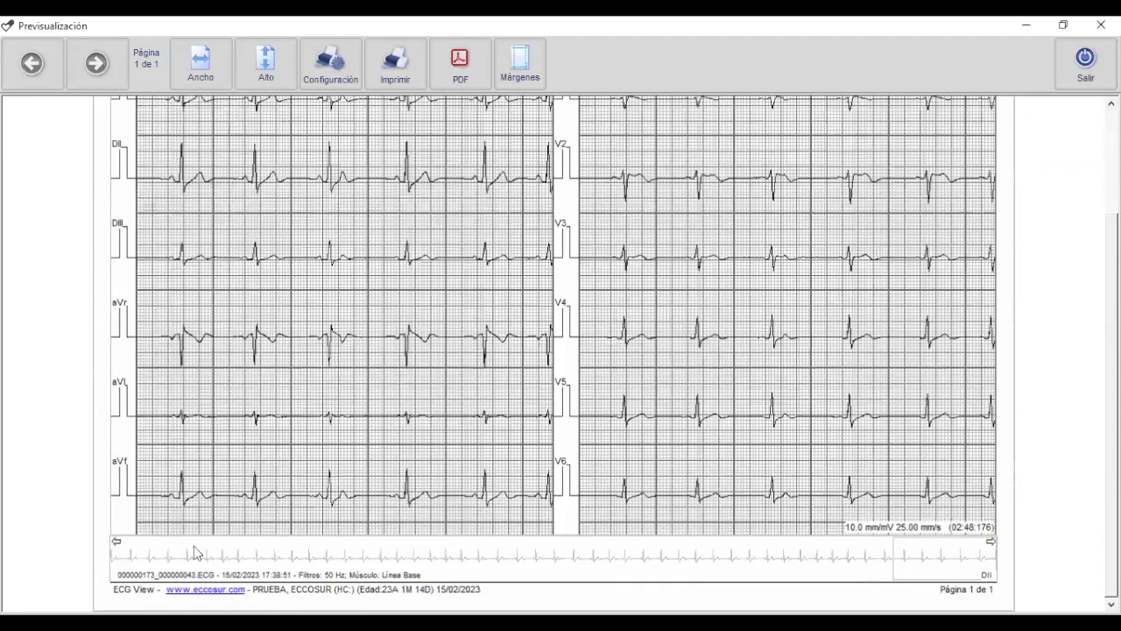
pyautogui.scroll(5, 760, 407)
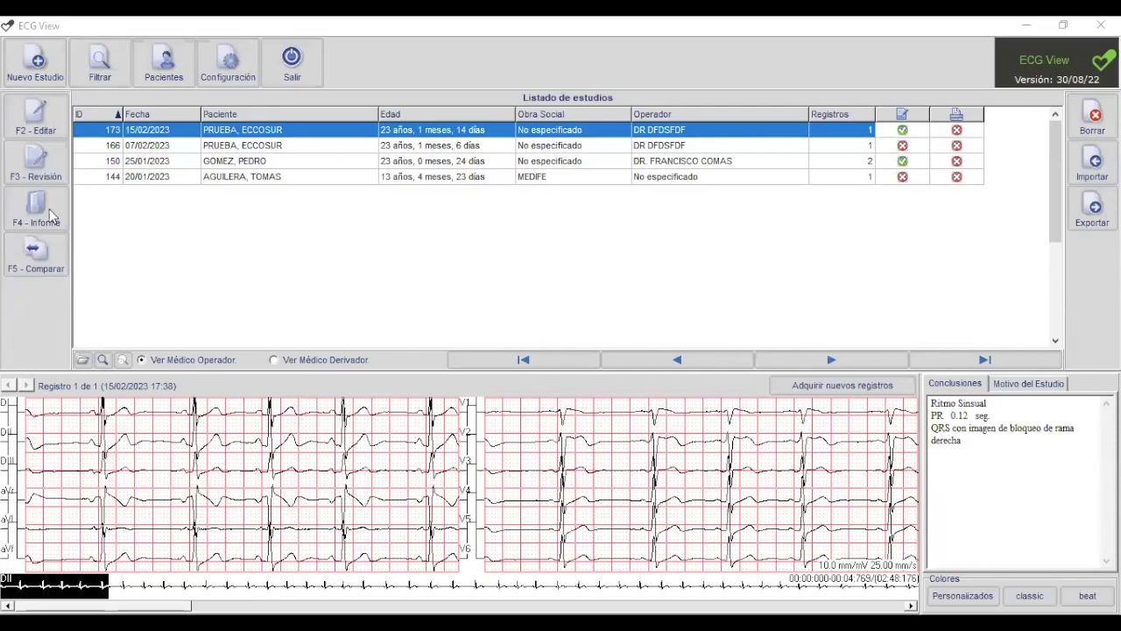
# Step: Reopen the report, turn off Reporte Simple, Conclusiones and Color in its configuration, and close the report
pyautogui.click(36, 210)
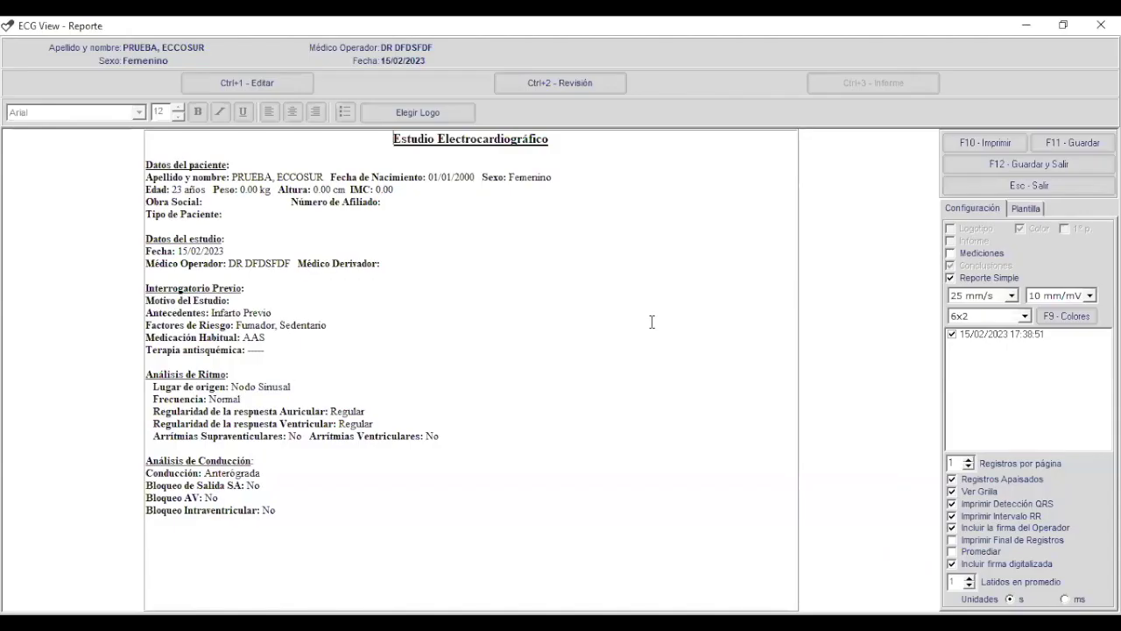
pyautogui.click(971, 281)
pyautogui.click(956, 265)
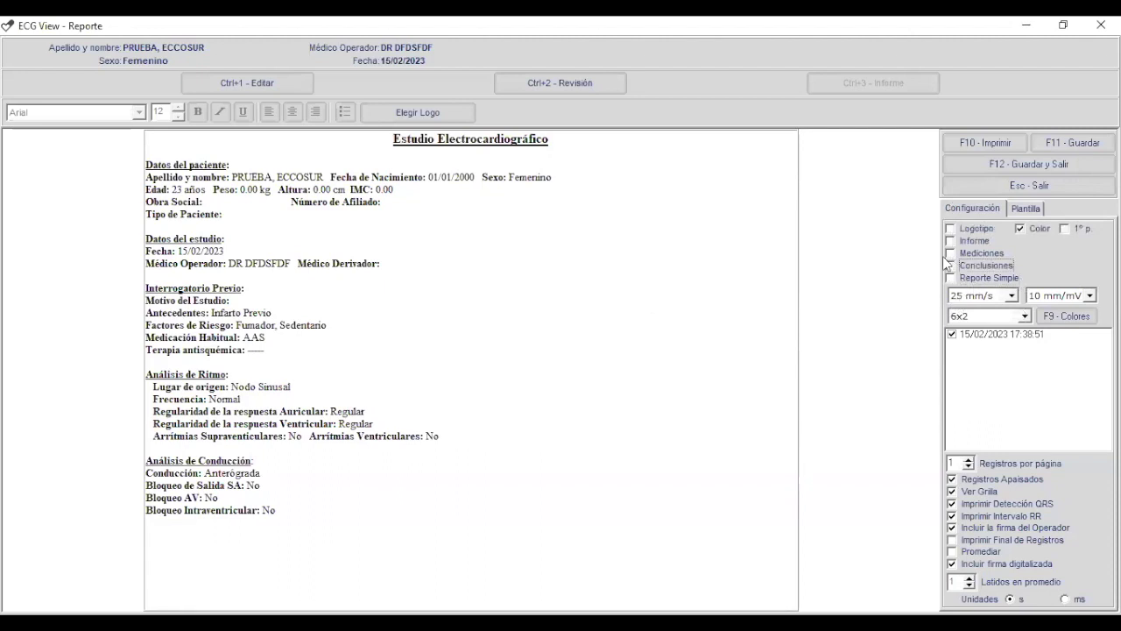
pyautogui.click(1020, 228)
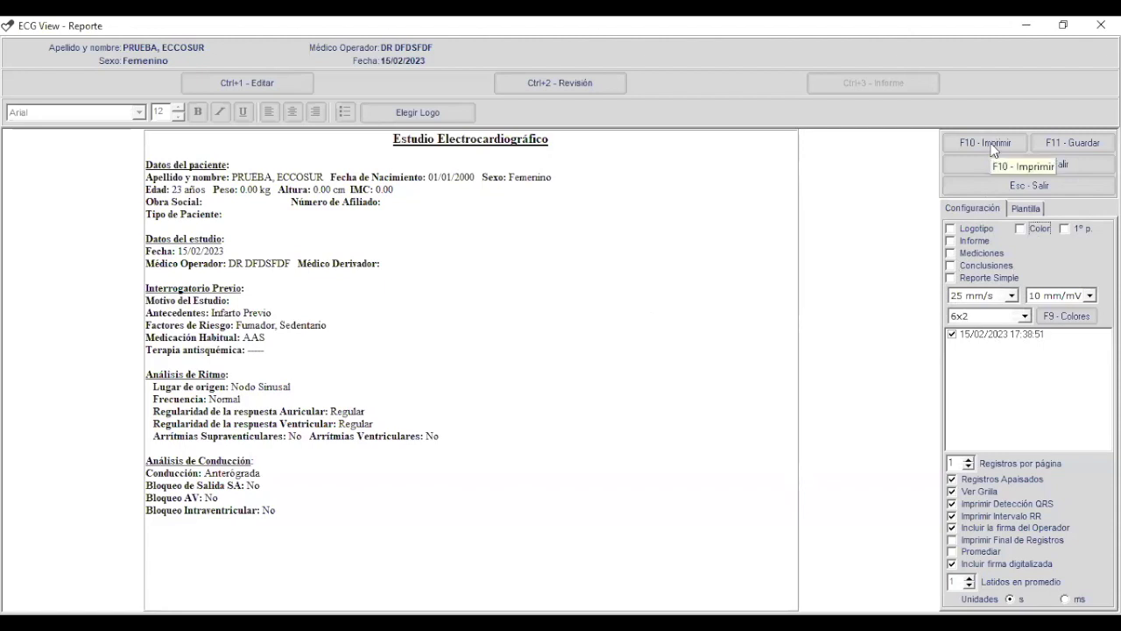
pyautogui.click(998, 277)
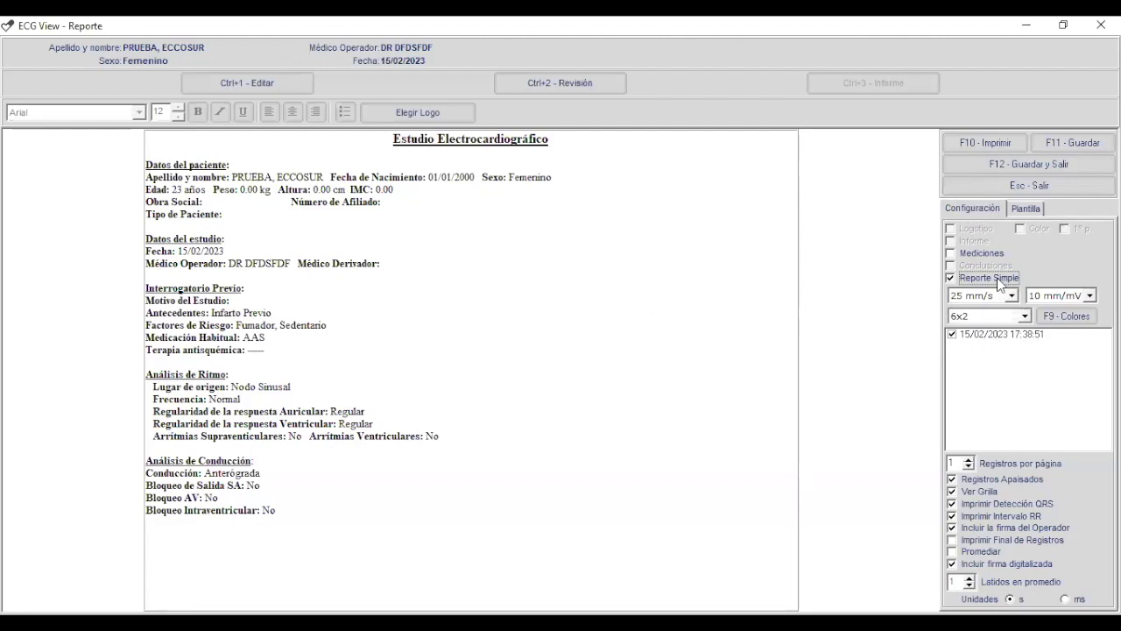
pyautogui.click(997, 278)
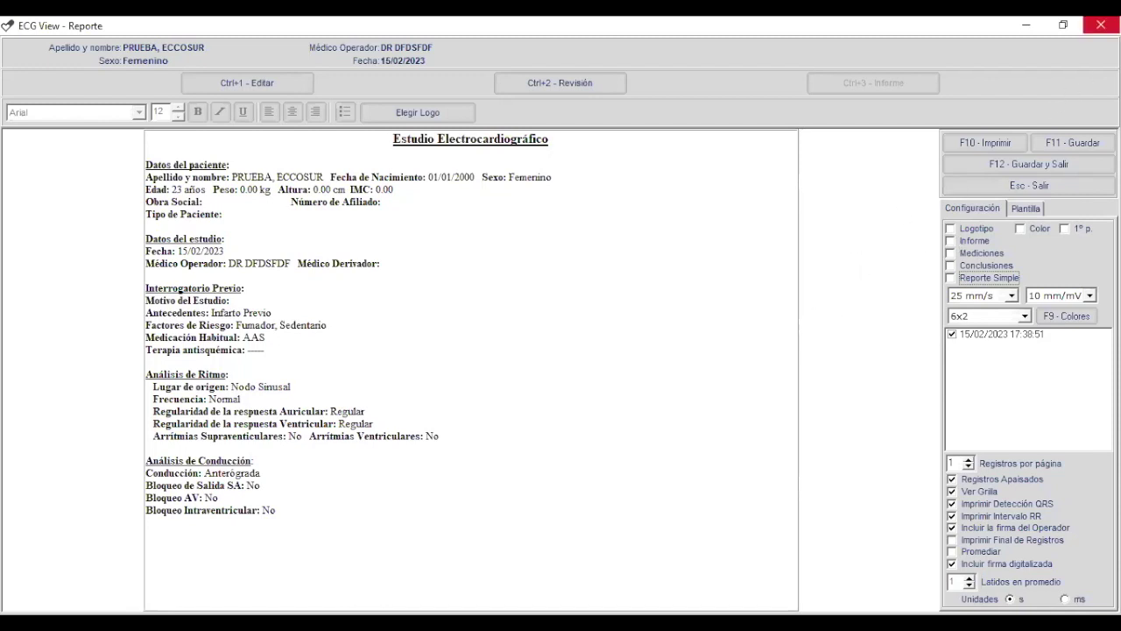
pyautogui.click(1100, 25)
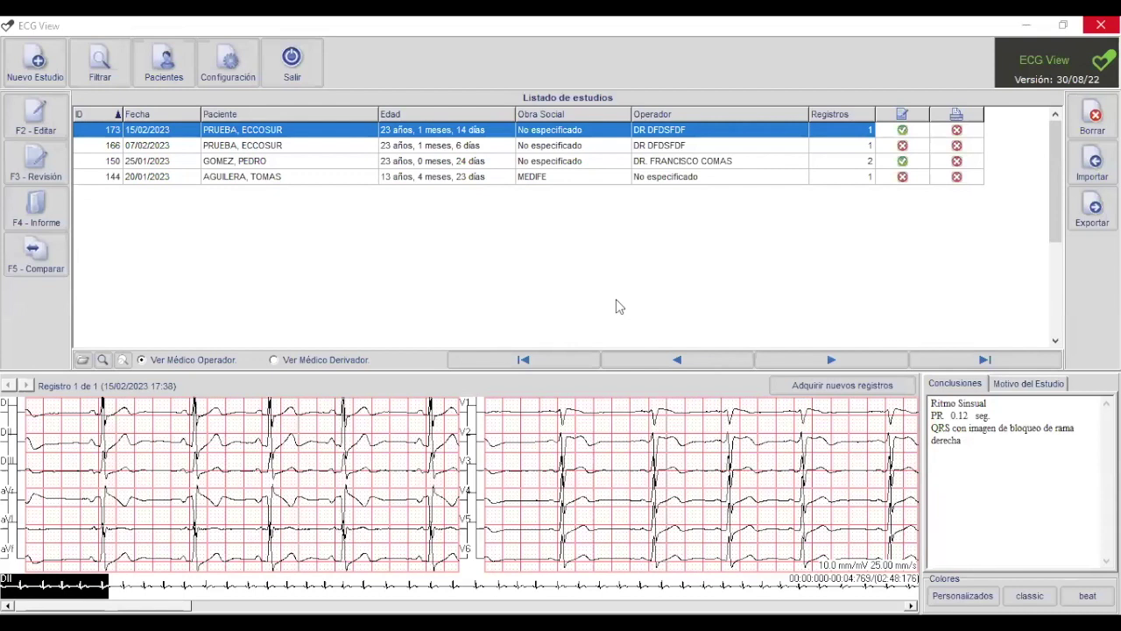
# Step: Look over the ECG record comparison for the 15/02/2023 study, close it and open the study's report
pyautogui.click(43, 244)
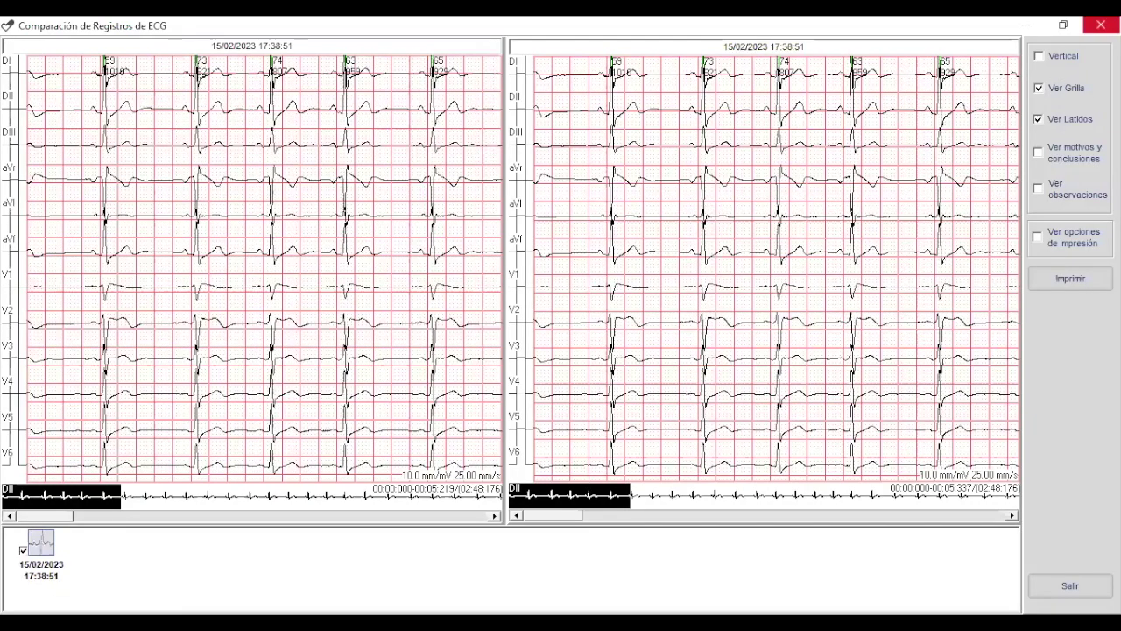
pyautogui.click(1101, 25)
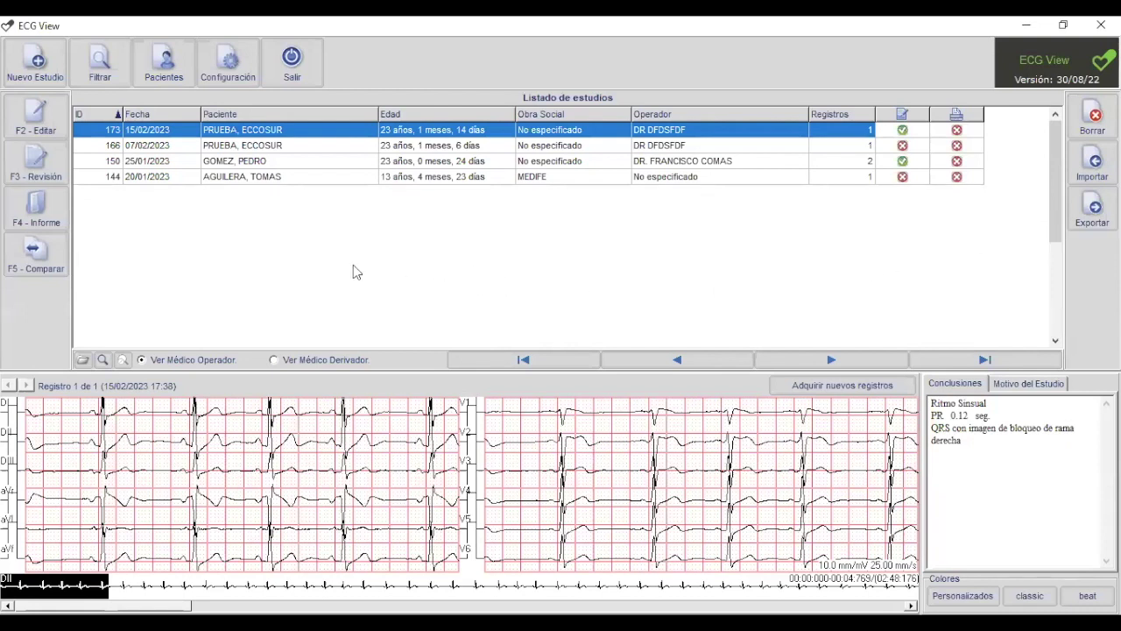
pyautogui.click(35, 210)
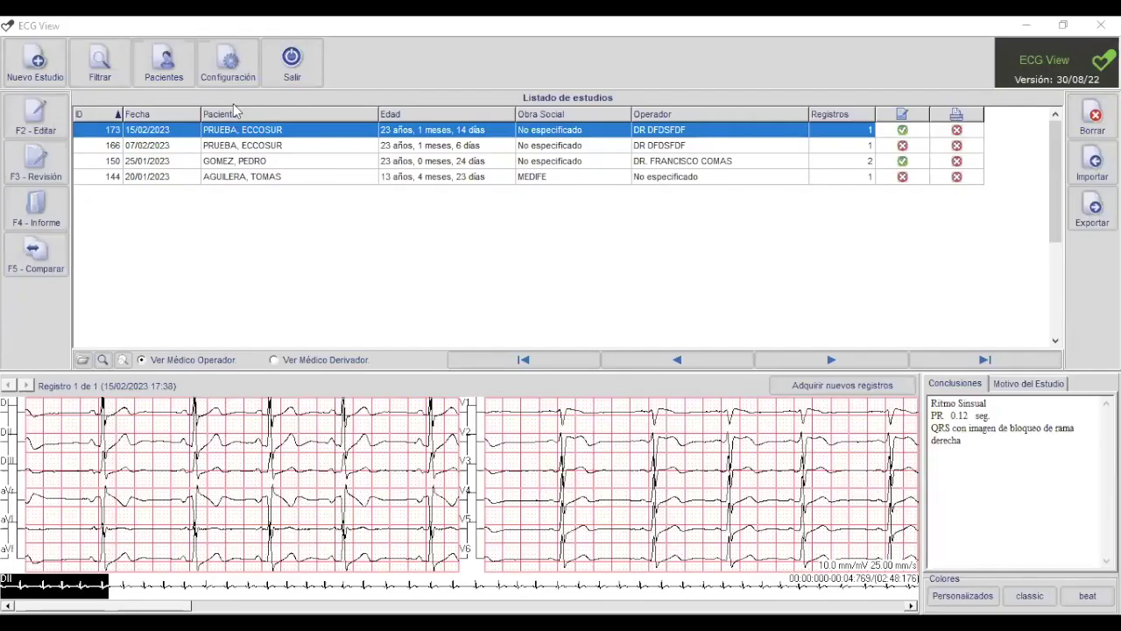
# Step: Review the advanced configuration options, including the s and ms measurement units and the export folders, and cancel the dialog
pyautogui.click(225, 65)
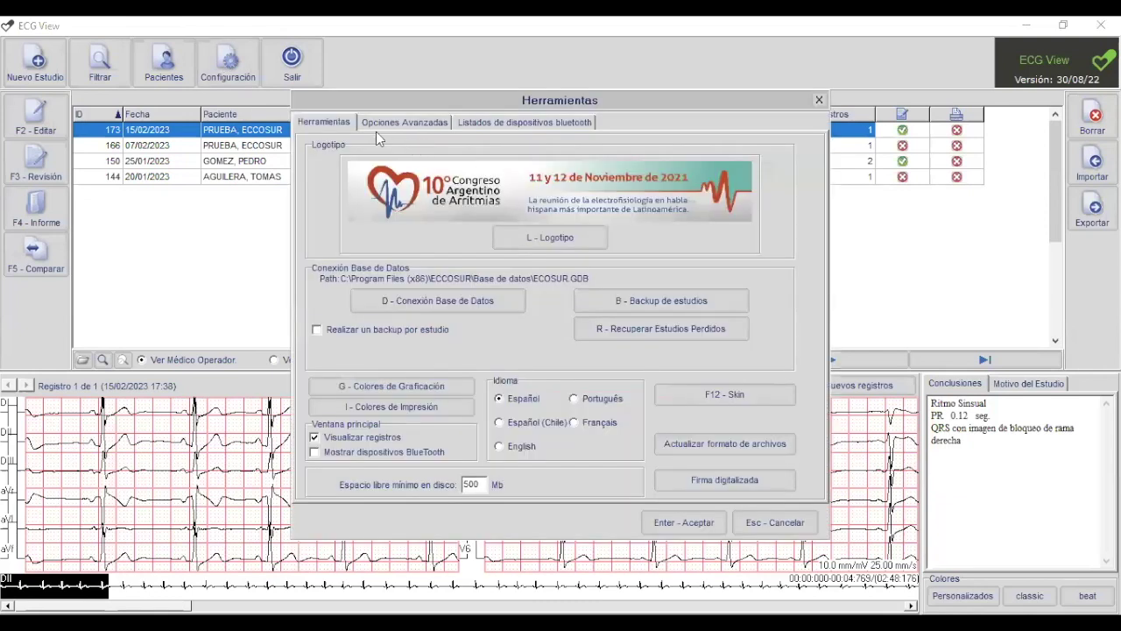
pyautogui.click(371, 125)
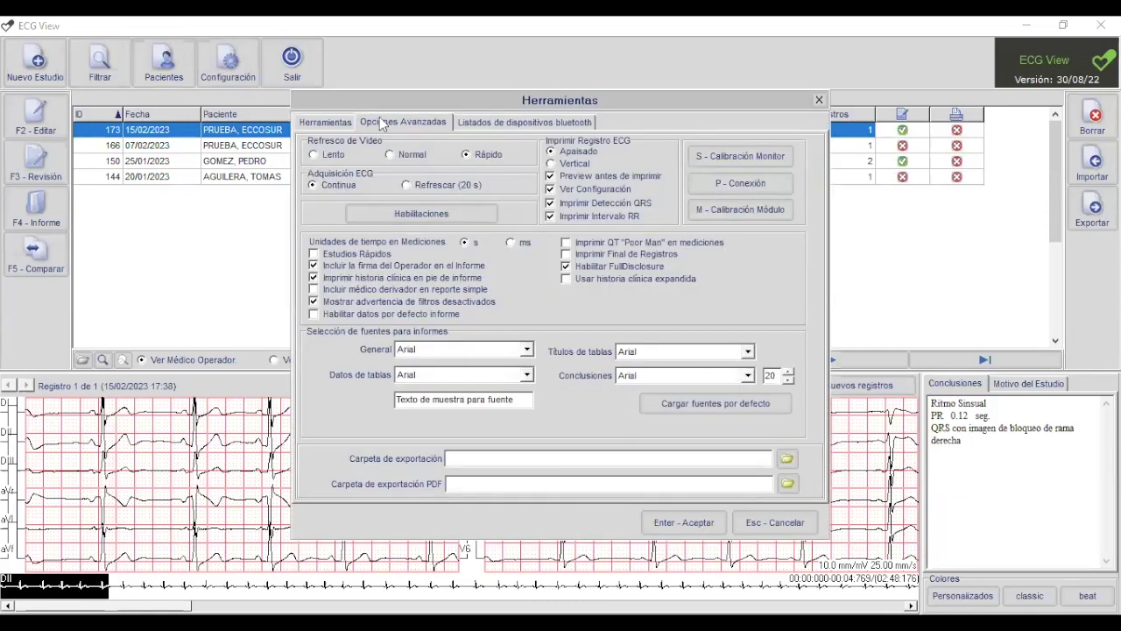
pyautogui.moveTo(300, 97); pyautogui.dragTo(318, 58)
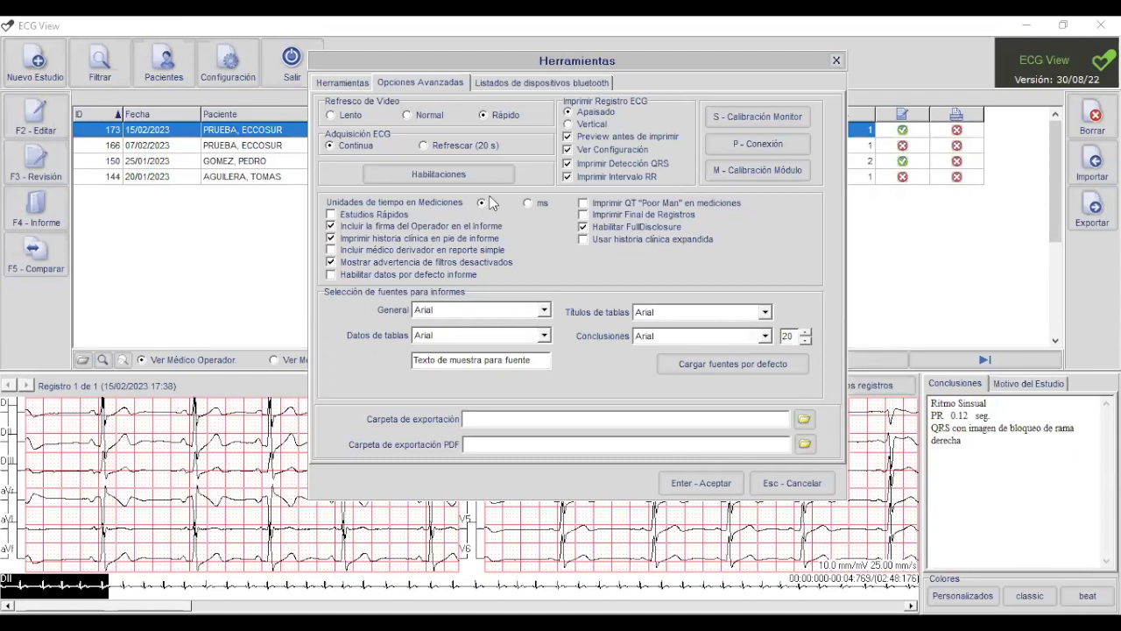
pyautogui.click(531, 204)
pyautogui.click(483, 201)
pyautogui.click(495, 419)
pyautogui.click(553, 442)
pyautogui.click(811, 484)
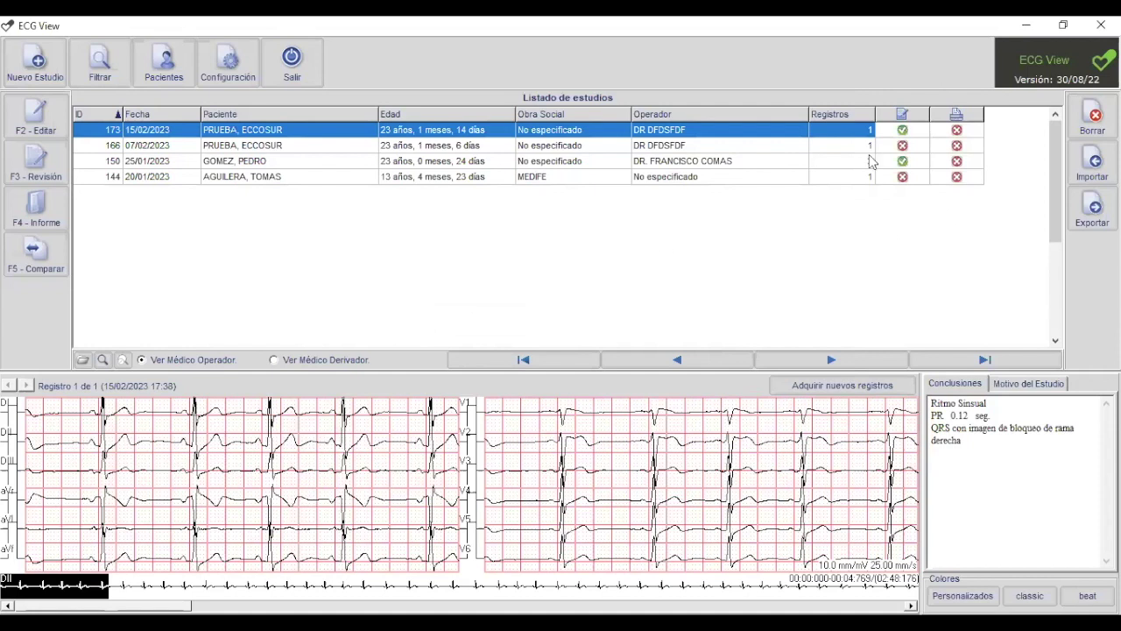
# Step: View the 25/01/2023 and 15/02/2023 studies in the study list and exit the program
pyautogui.click(837, 162)
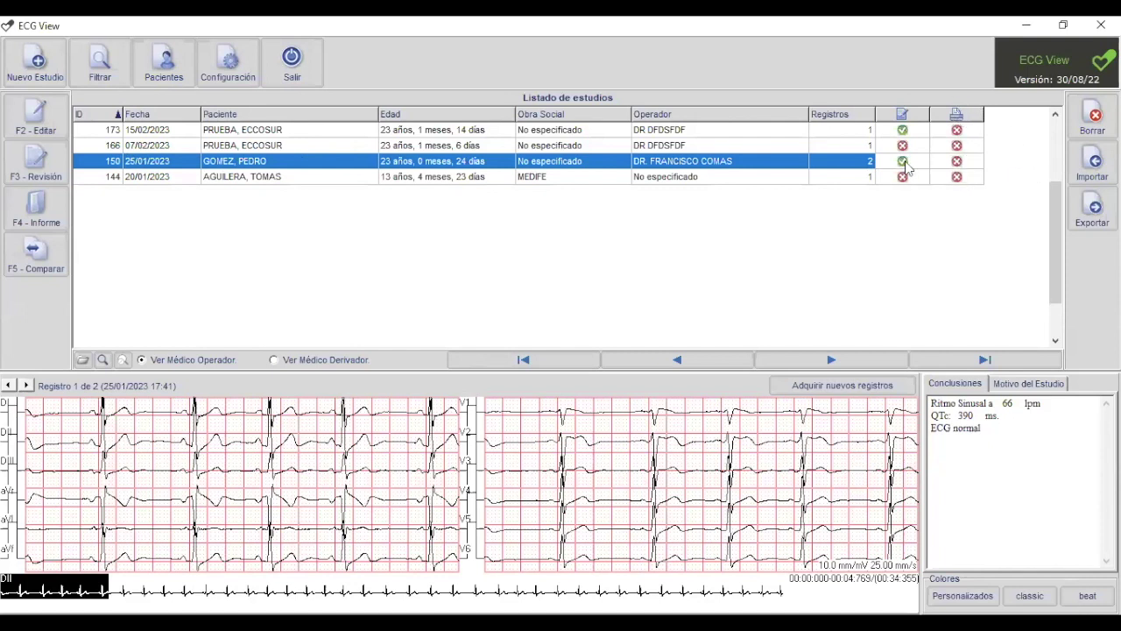
pyautogui.click(838, 132)
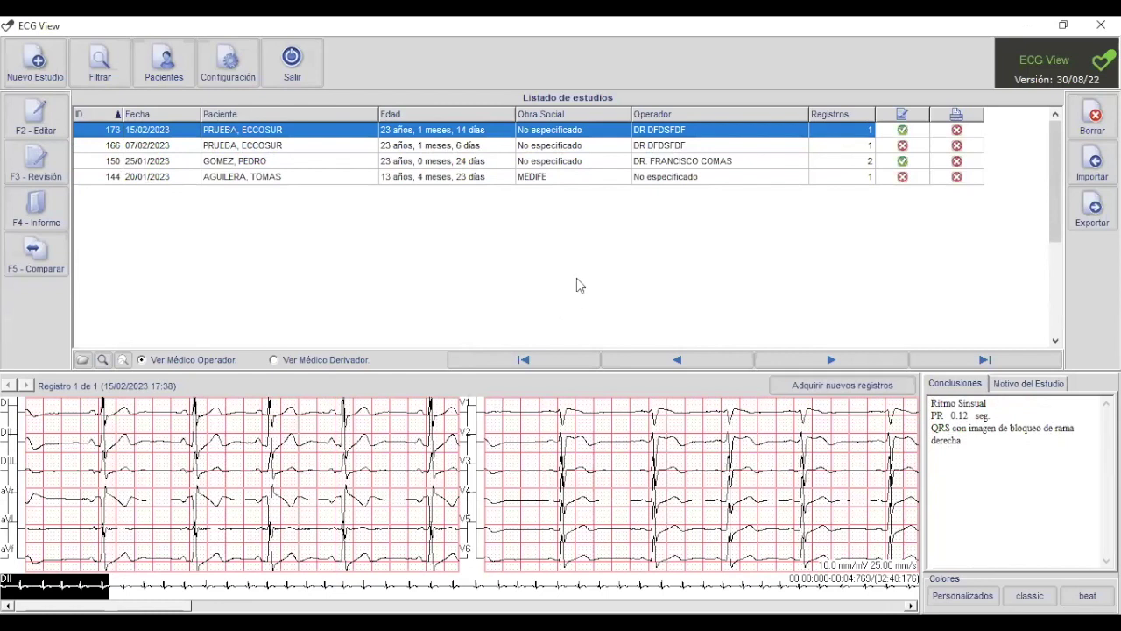
pyautogui.click(296, 68)
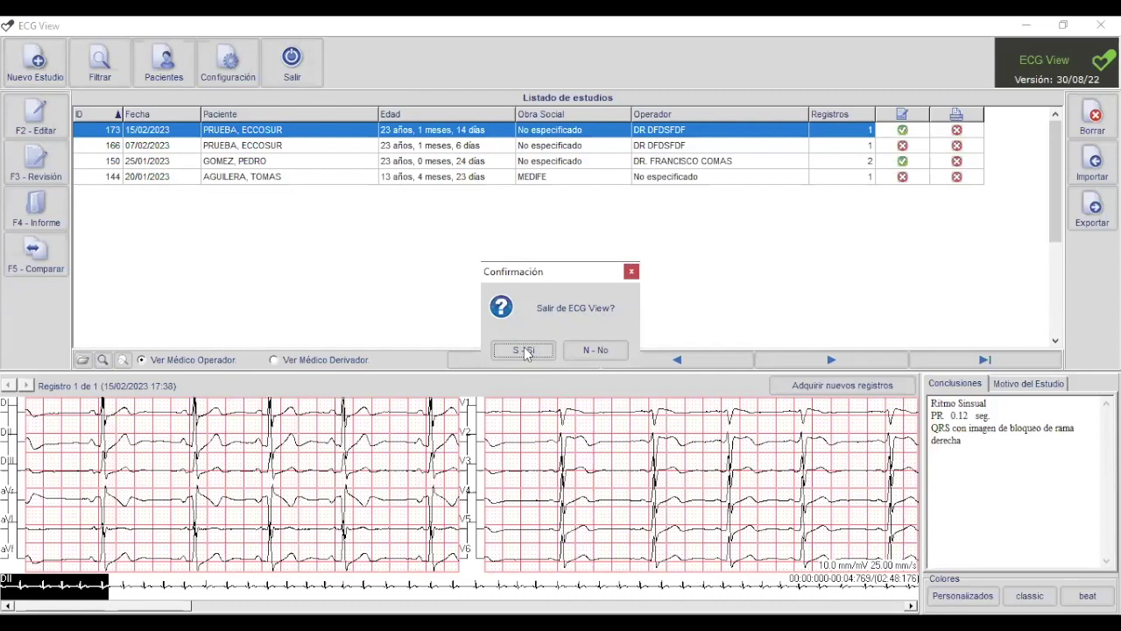
pyautogui.click(525, 352)
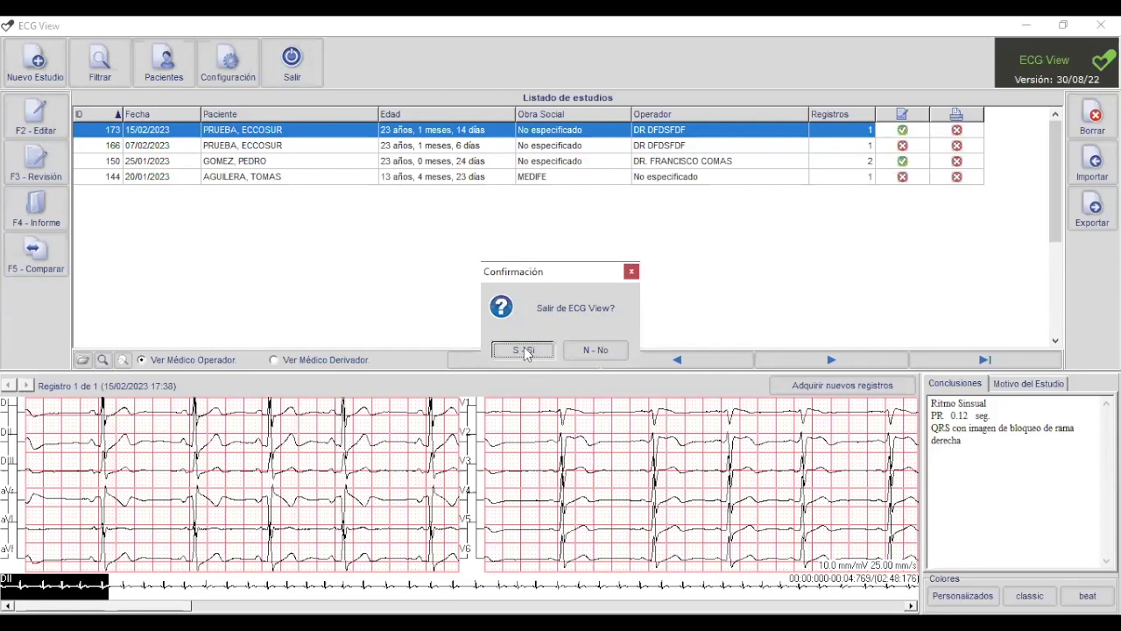
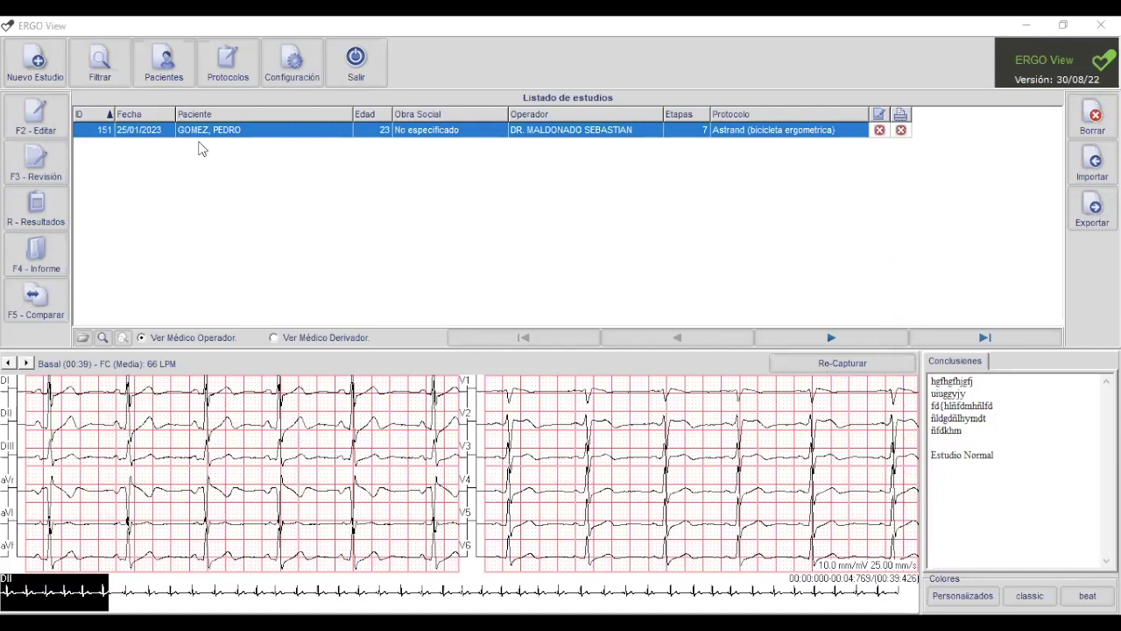
# Step: In ERGO View, show the list of exercise protocols and open the Bruce protocol for editing
pyautogui.click(225, 68)
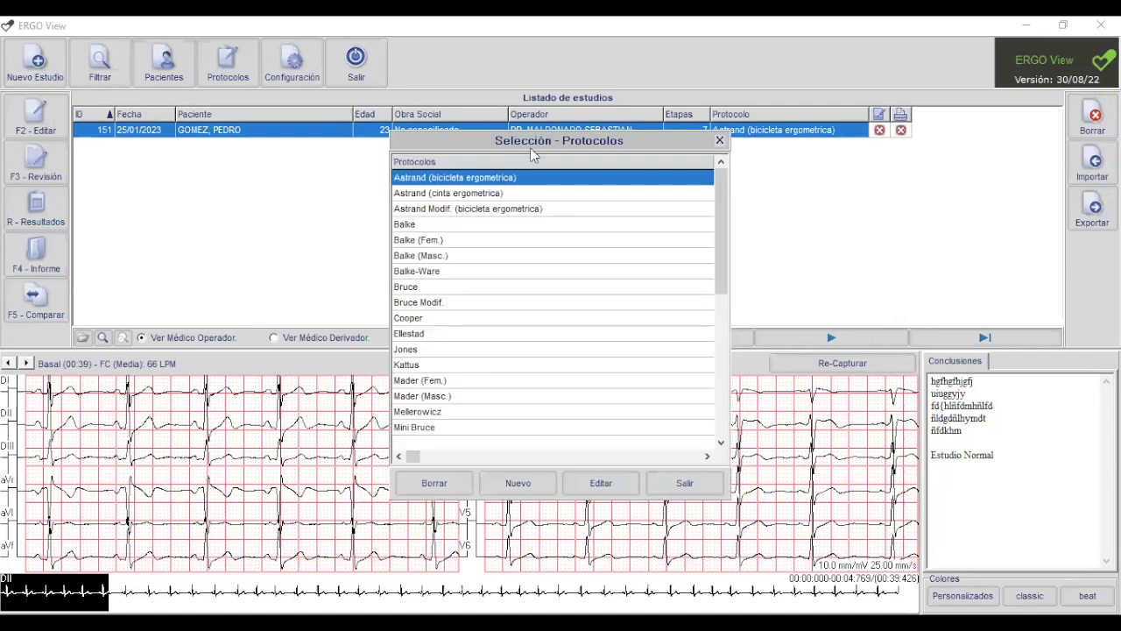
pyautogui.moveTo(553, 140); pyautogui.dragTo(554, 60)
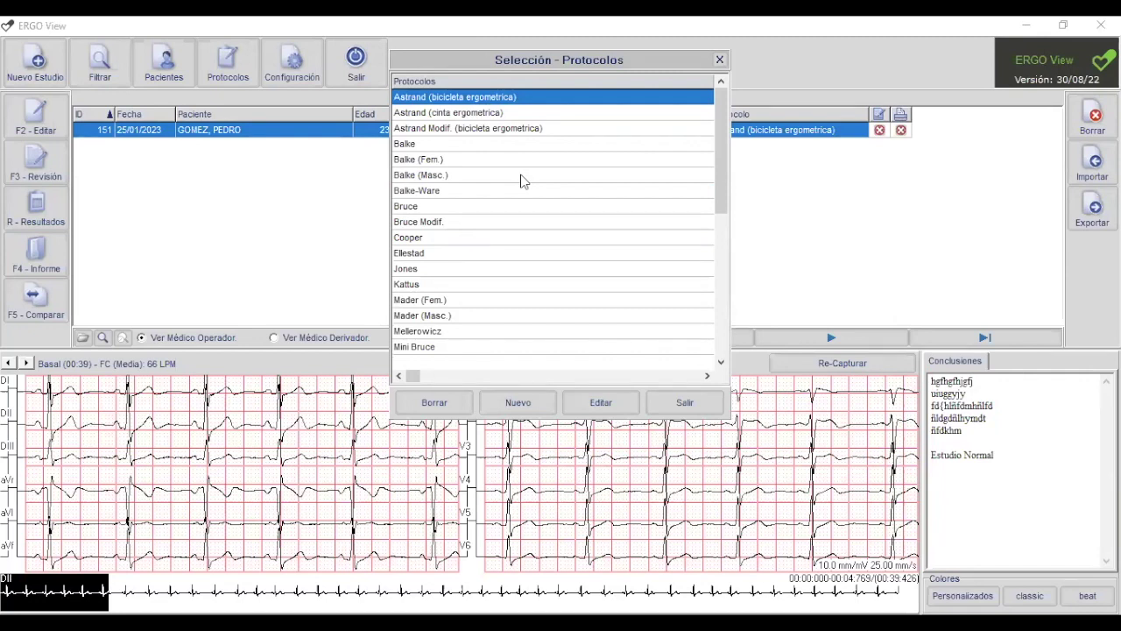
pyautogui.click(453, 209)
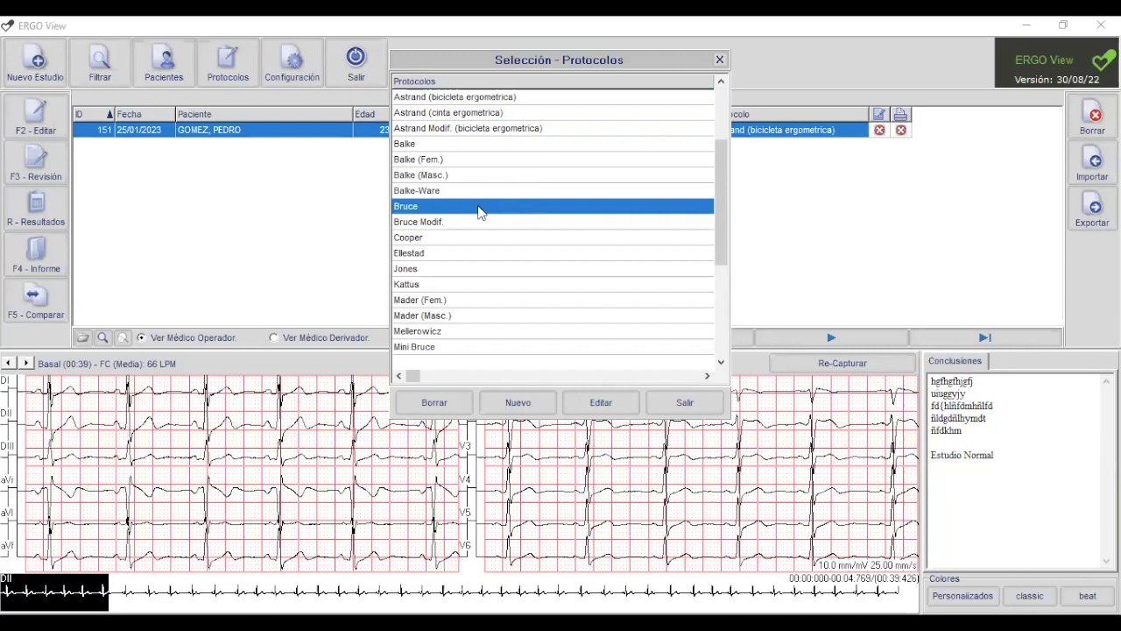
pyautogui.click(443, 220)
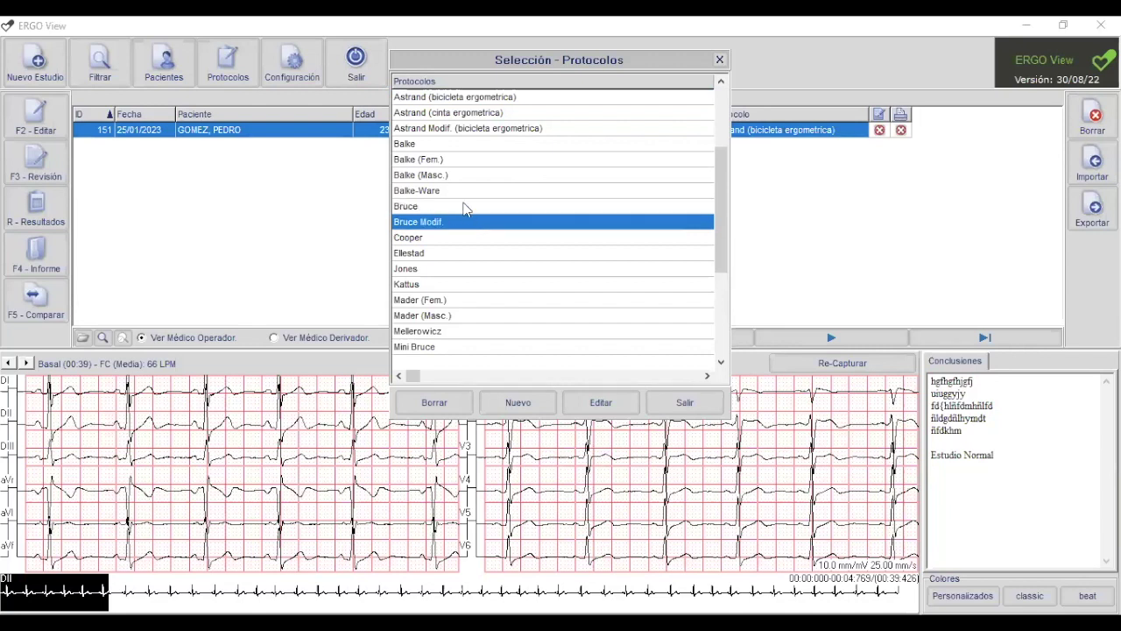
pyautogui.click(465, 208)
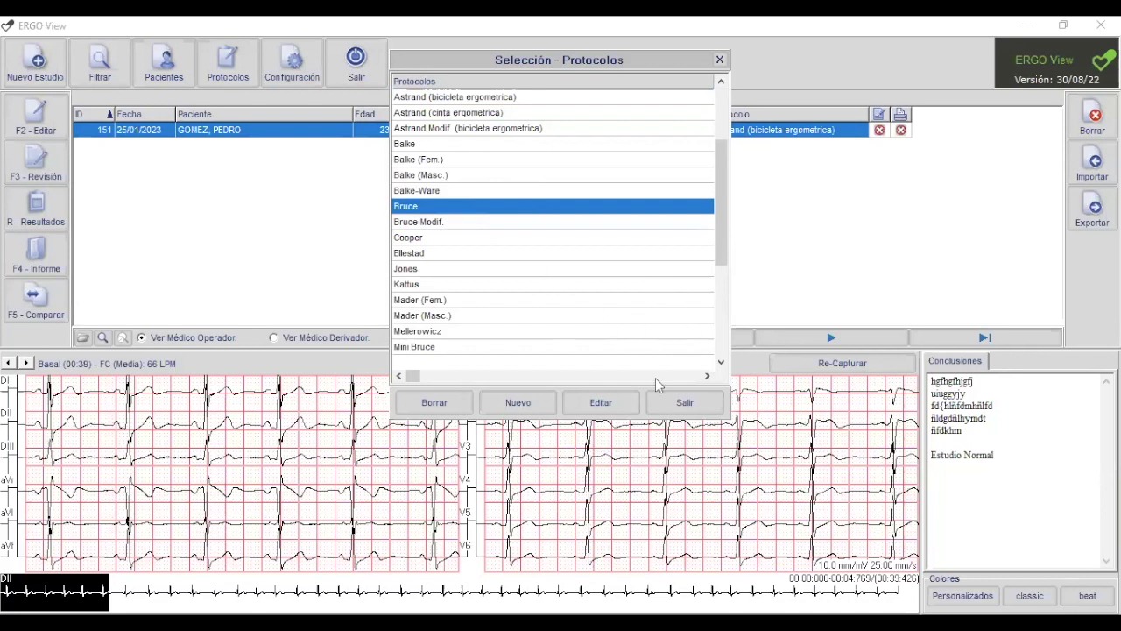
pyautogui.click(596, 404)
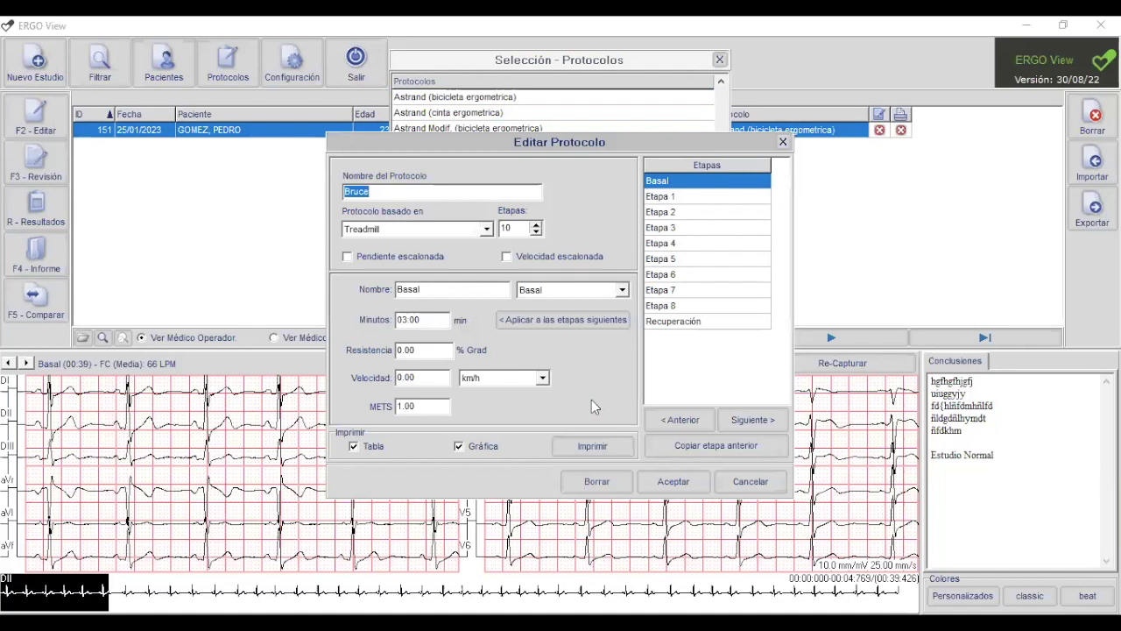
# Step: Check the Recuperación stage of the Bruce protocol and raise its number of stages to 11
pyautogui.moveTo(589, 140); pyautogui.dragTo(540, 94)
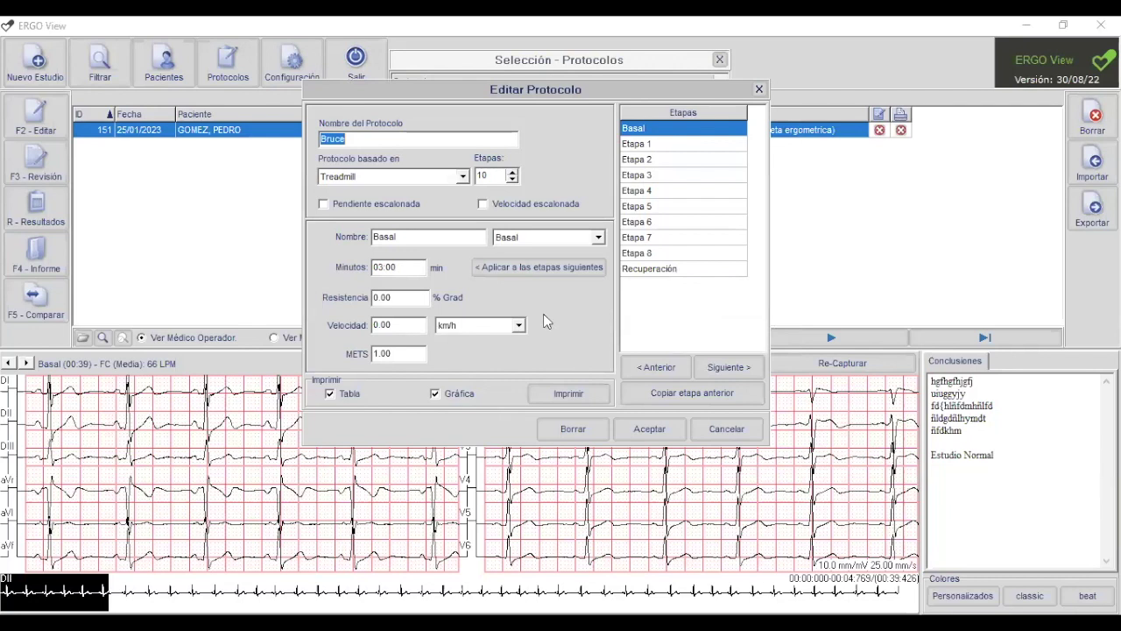
pyautogui.click(662, 272)
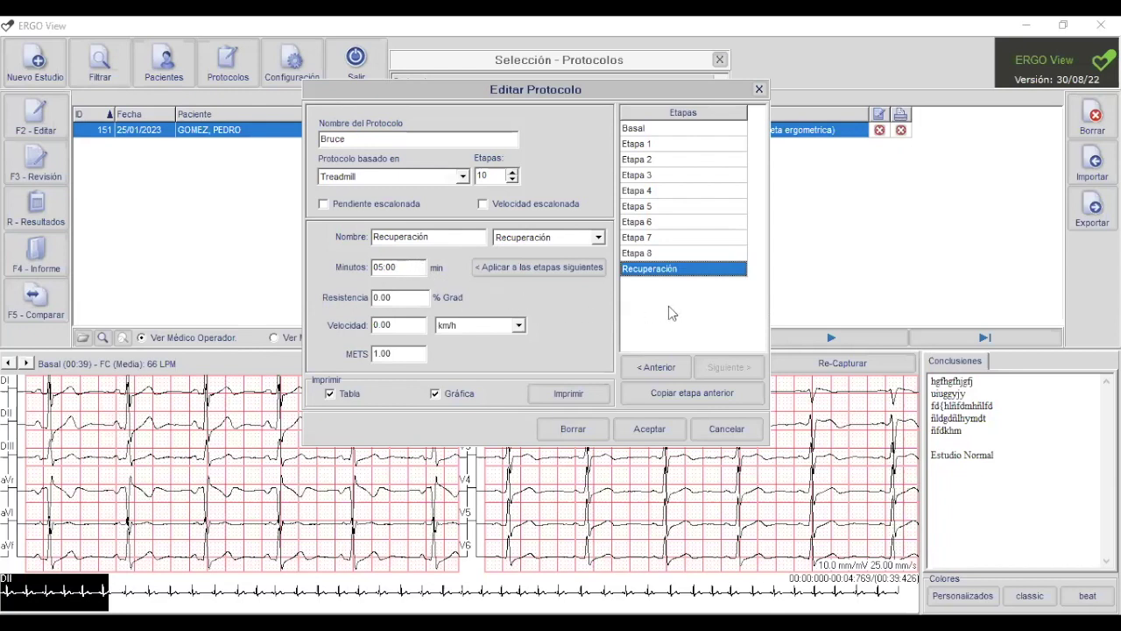
pyautogui.click(513, 172)
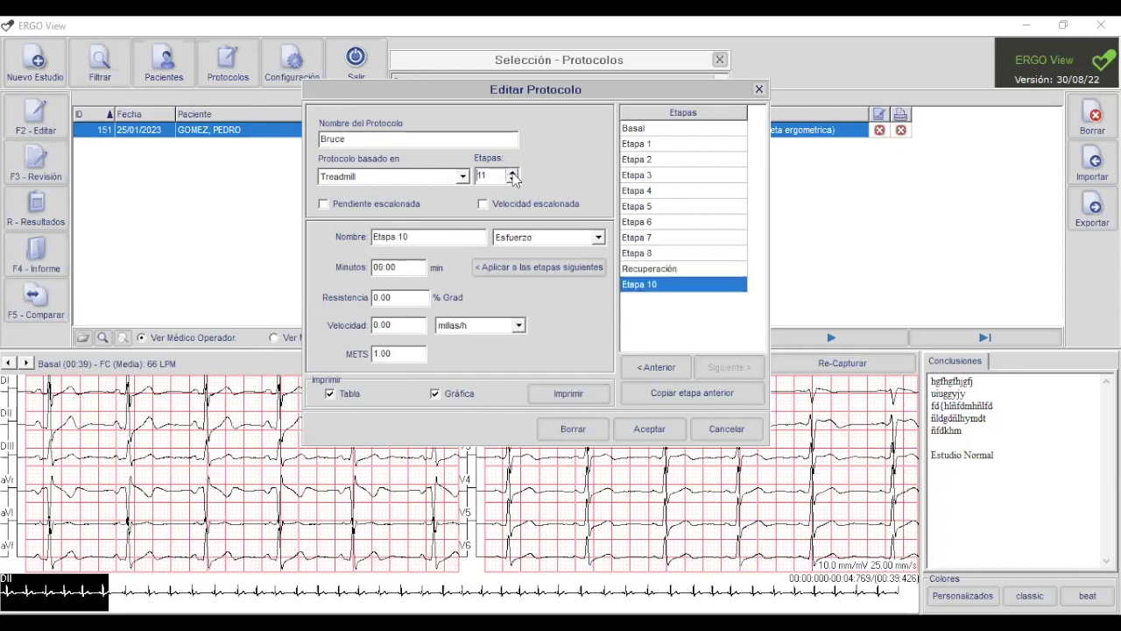
# Step: Rename the Recuperación stage of the Bruce protocol as Recuperación 1 and set its duration to 01:00 min
pyautogui.click(665, 267)
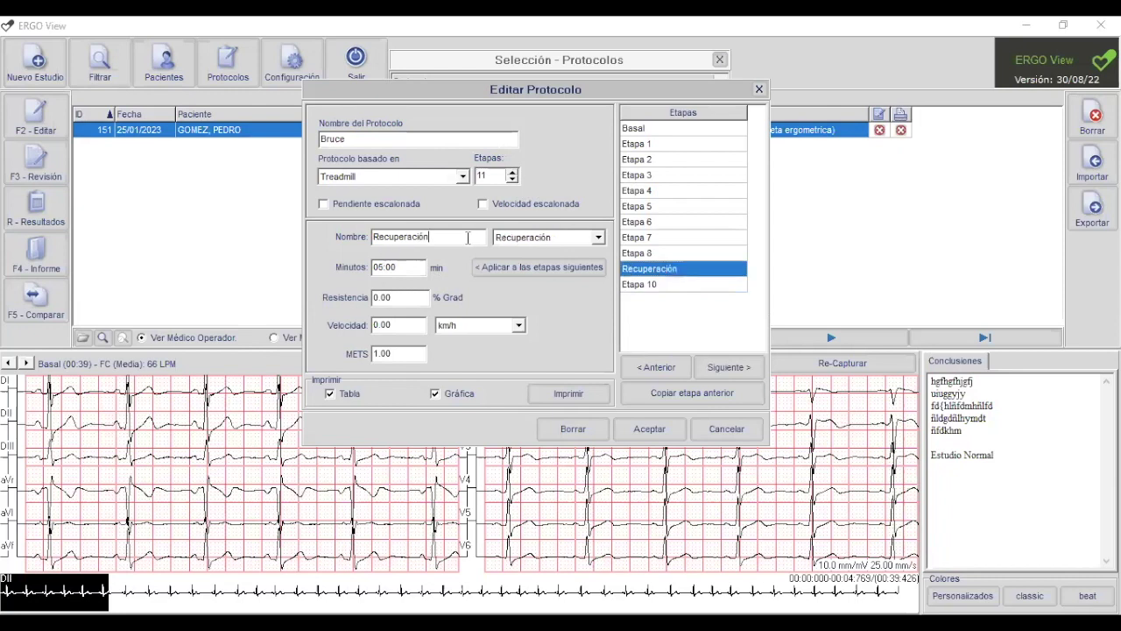
pyautogui.write('1')
pyautogui.press('Tab')
pyautogui.write('01:00')
# Step: Turn Etapa 10 into a Recuperación-type stage named Recuperación 2, reusing the previous stage's name, with a duration of 05:00 min
pyautogui.moveTo(466, 243); pyautogui.dragTo(208, 238)
pyautogui.hotkey('ctrl', 'c')
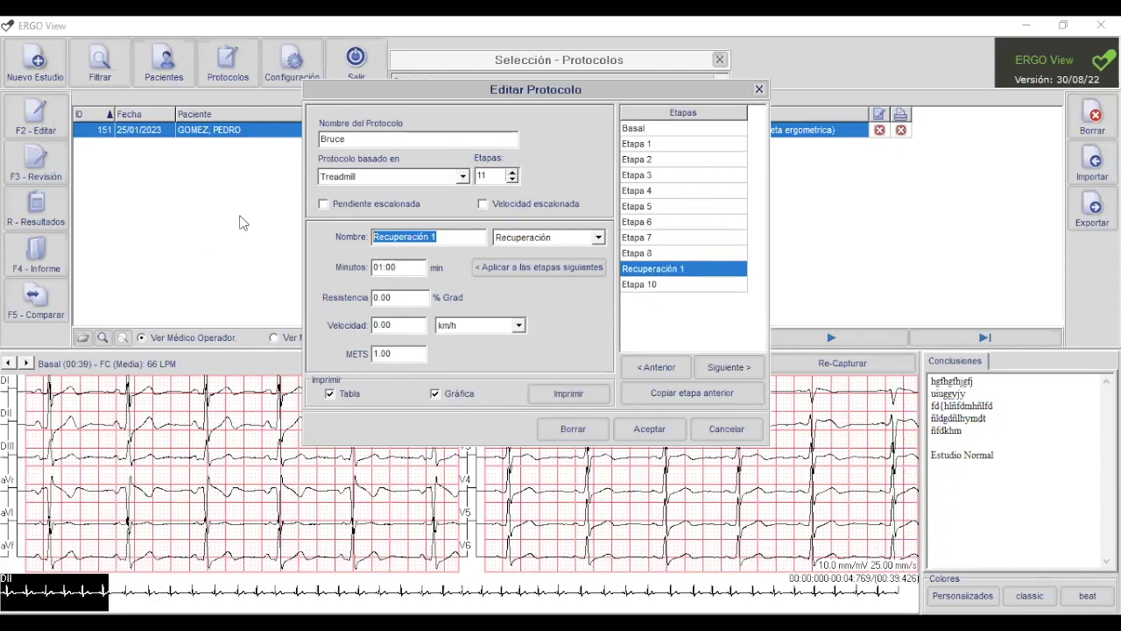
pyautogui.click(677, 285)
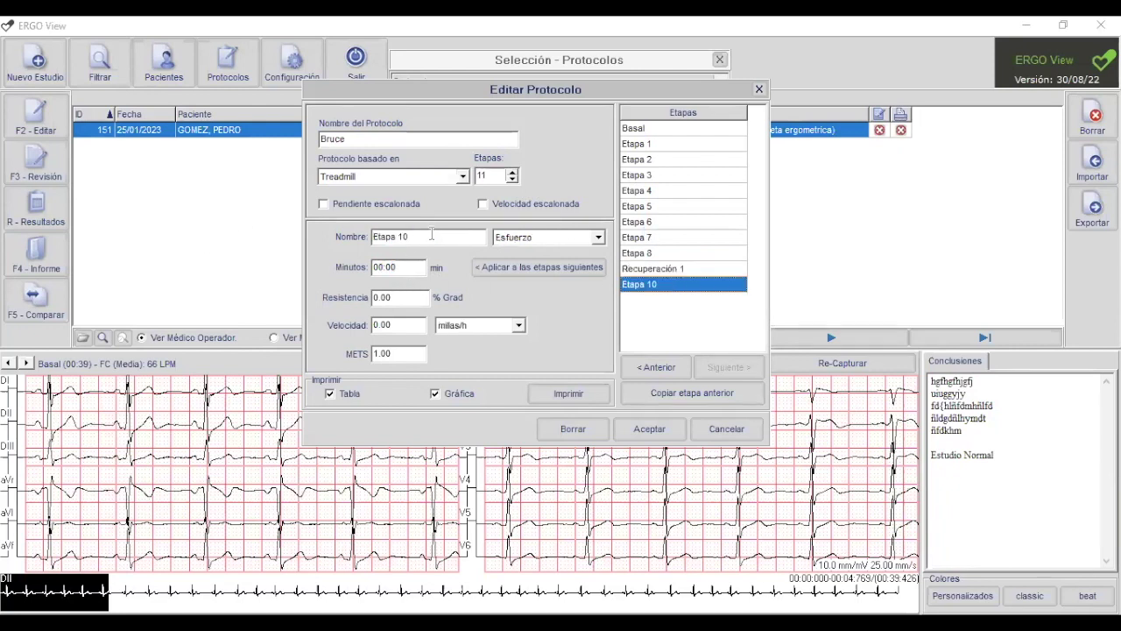
pyautogui.moveTo(431, 236); pyautogui.dragTo(268, 244)
pyautogui.hotkey('ctrl', 'v')
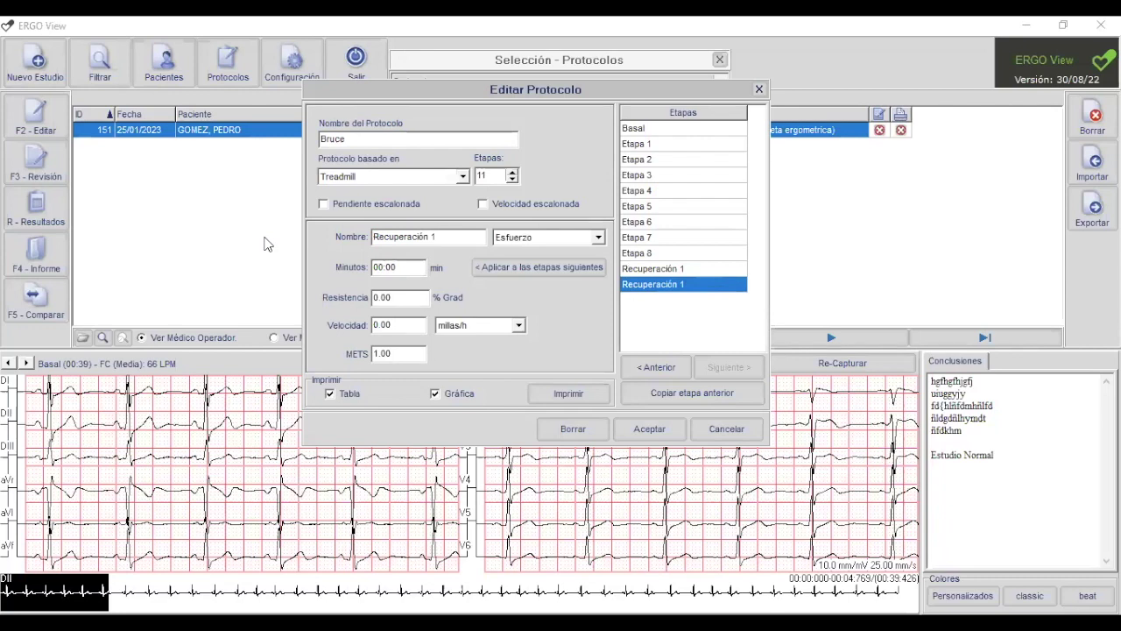
pyautogui.press('BackSpace')
pyautogui.write('2')
pyautogui.click(529, 237)
pyautogui.click(544, 276)
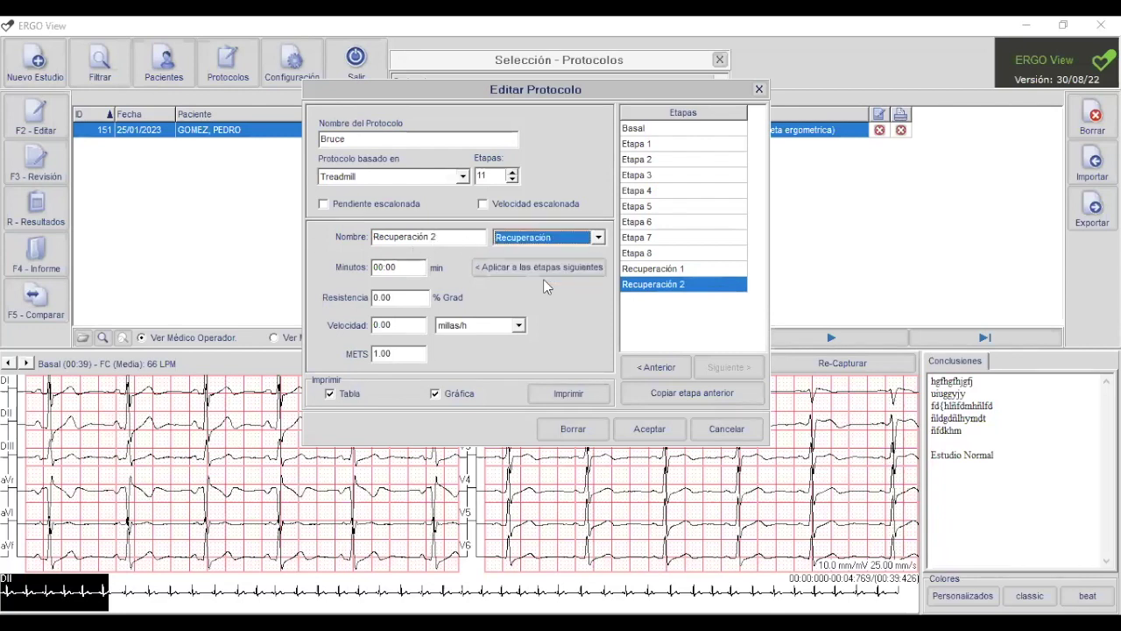
pyautogui.click(408, 269)
pyautogui.write('05:00')
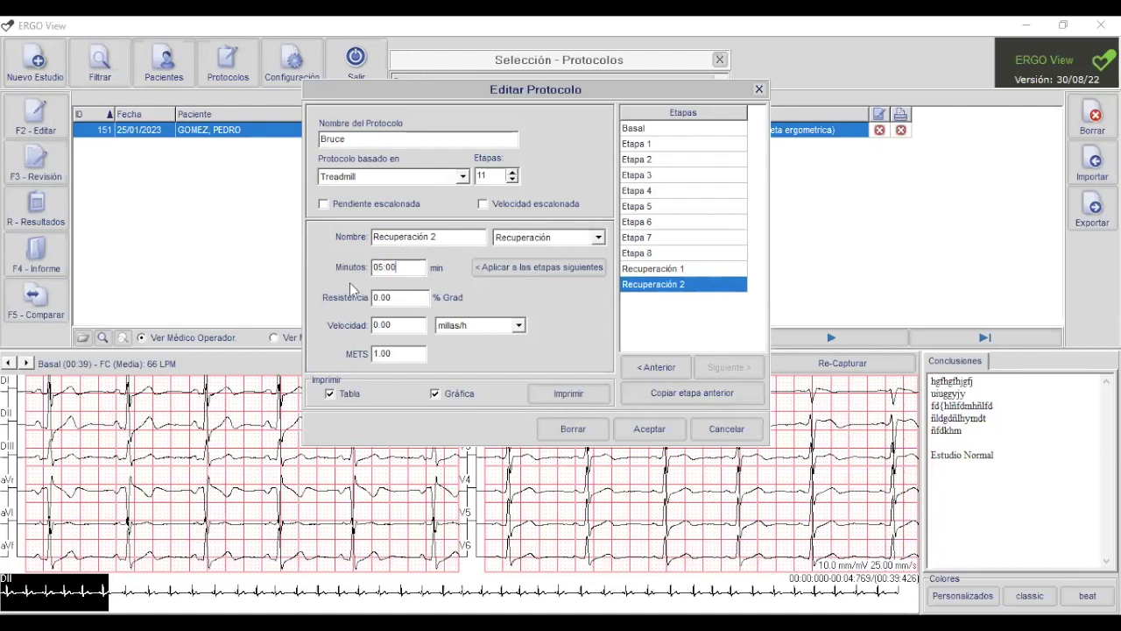
# Step: Compare Recuperación 2 with Recuperación 1, and set Recuperación 2's duration to 10:00 min and its speed unit to km/h
pyautogui.click(681, 269)
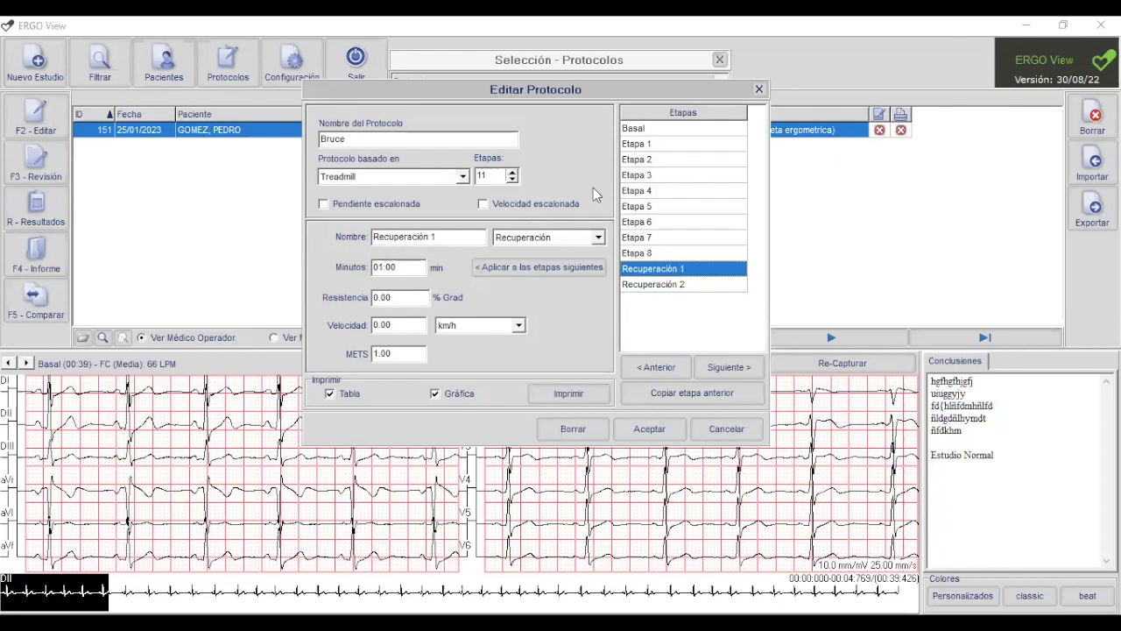
pyautogui.click(659, 285)
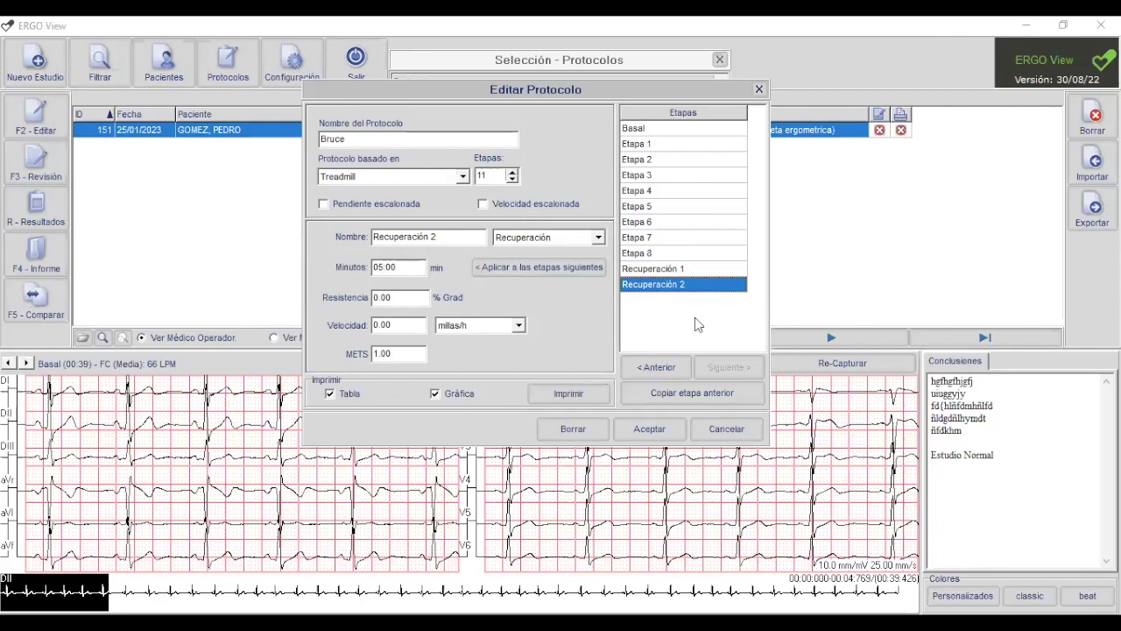
pyautogui.moveTo(407, 268); pyautogui.dragTo(296, 275)
pyautogui.write('100')
pyautogui.click(477, 325)
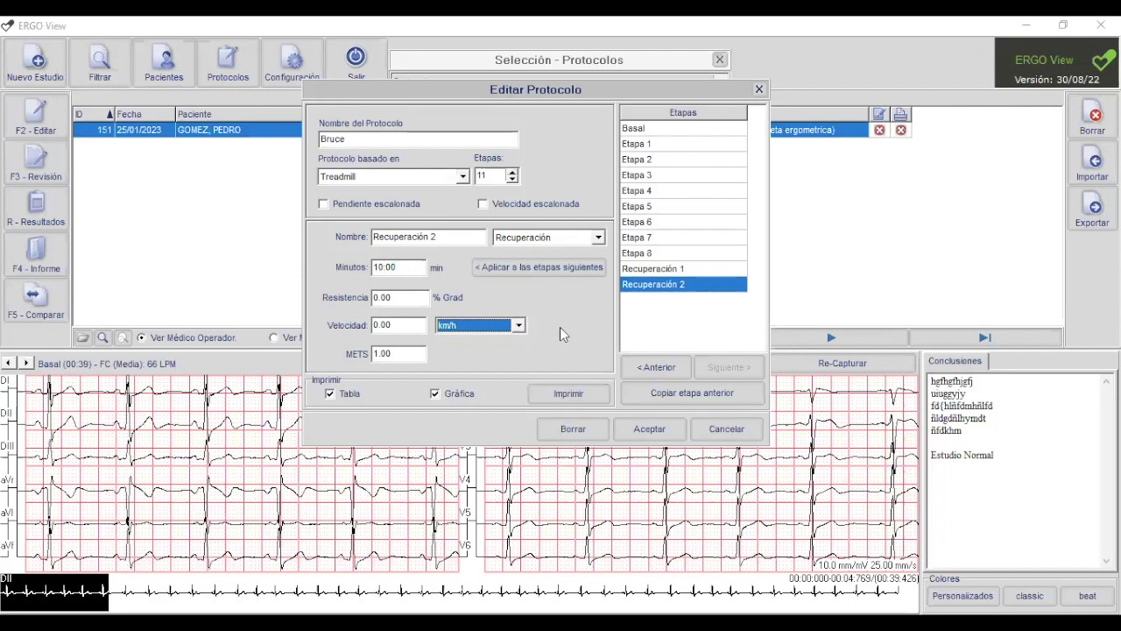
# Step: Check both recovery stages once more and save the changes to the Bruce protocol
pyautogui.click(708, 269)
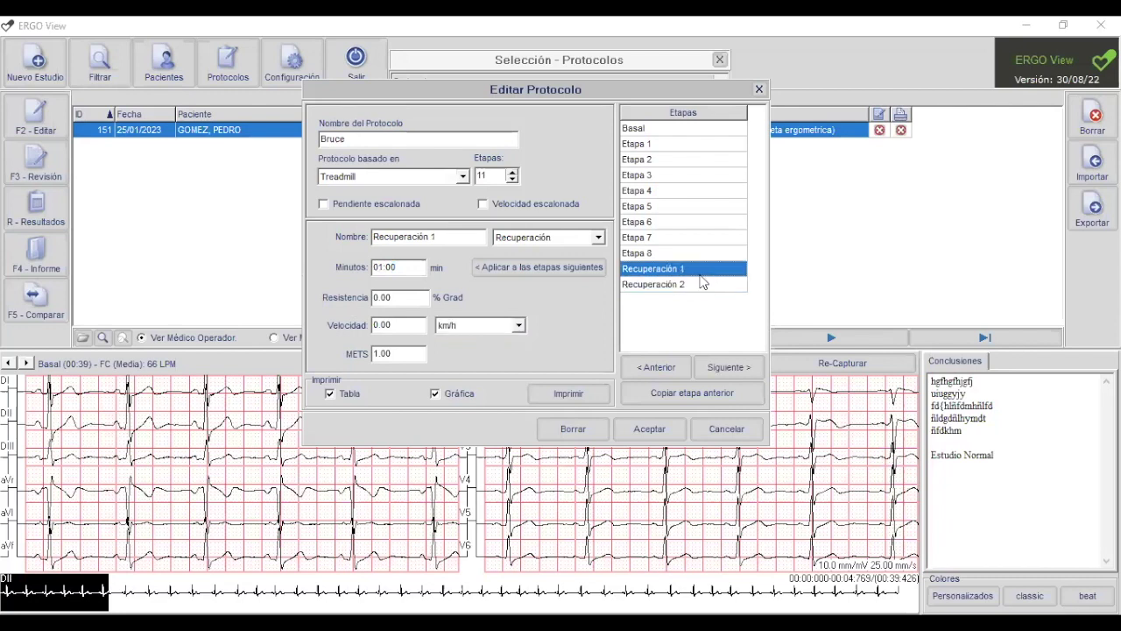
pyautogui.click(680, 289)
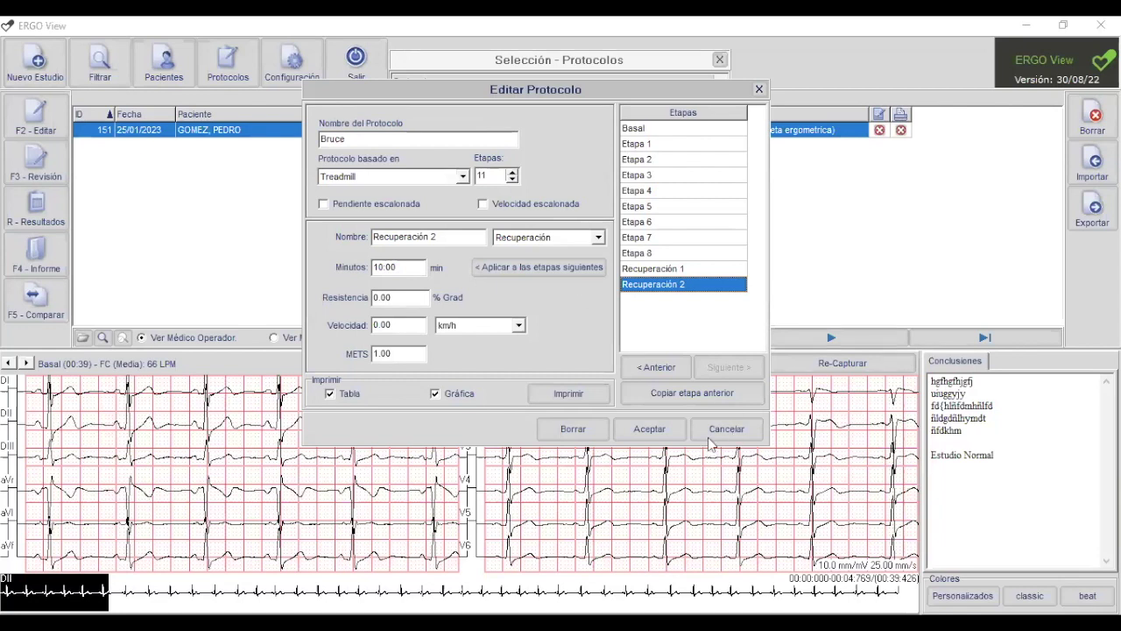
pyautogui.click(641, 428)
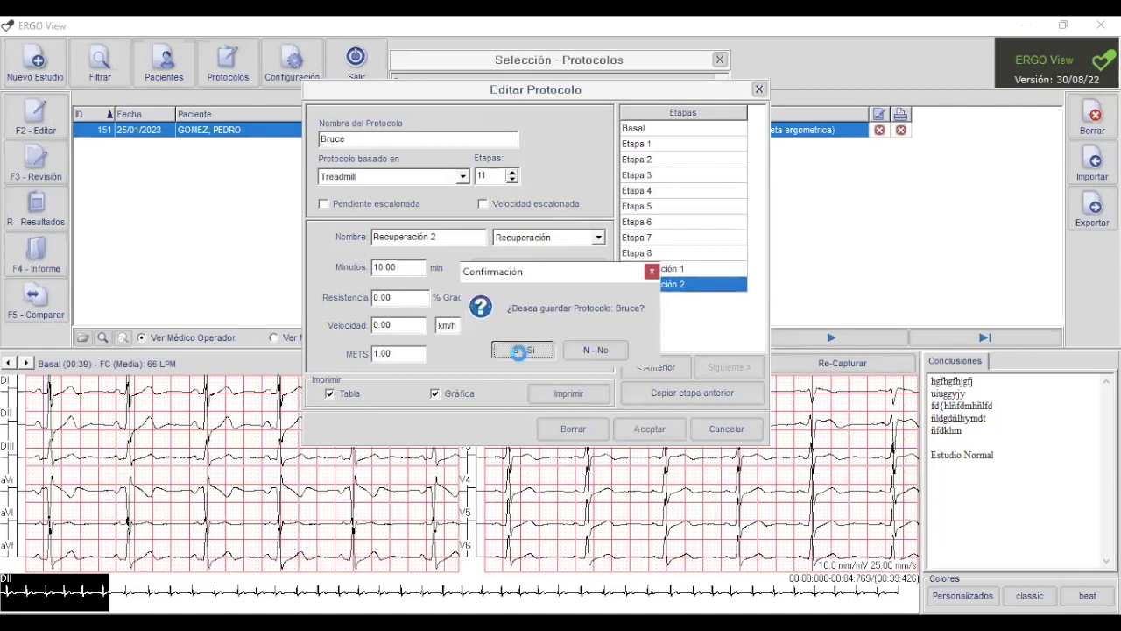
pyautogui.click(520, 350)
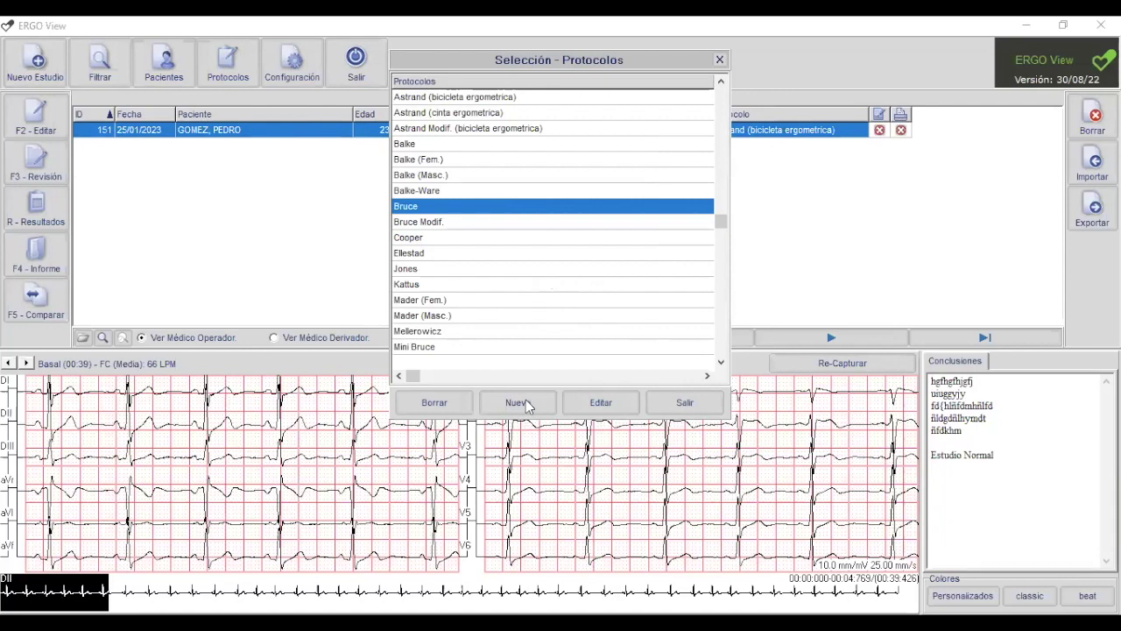
# Step: Open the Bruce Modif. protocol and examine the duration, resistance and speed of its stages between Etapa 1 and Etapa 6
pyautogui.click(487, 224)
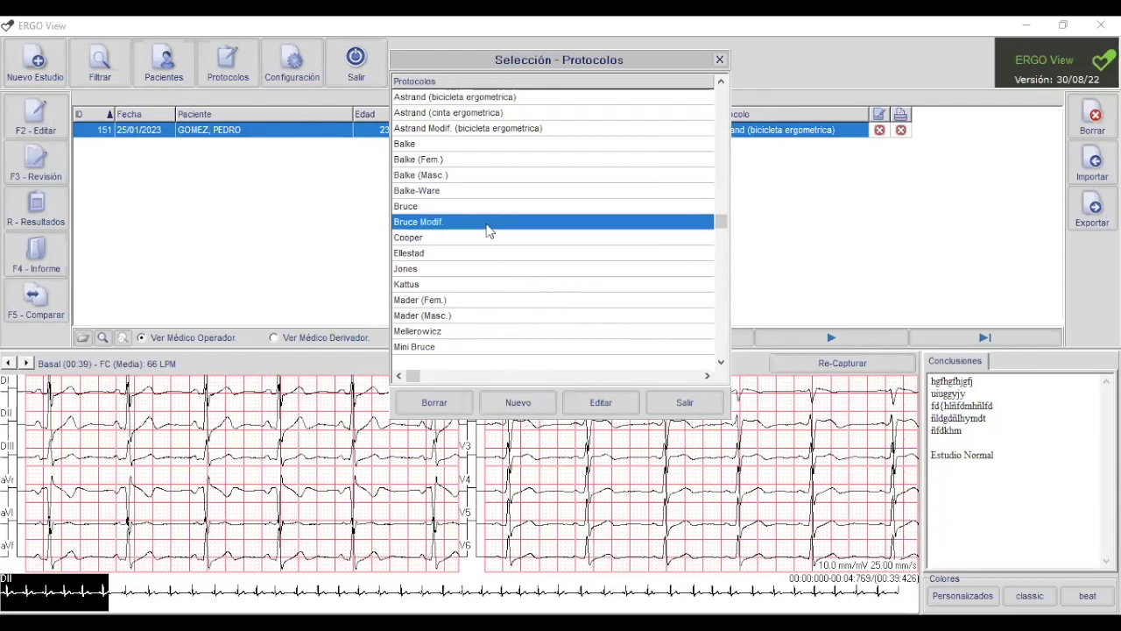
pyautogui.click(602, 404)
pyautogui.click(688, 276)
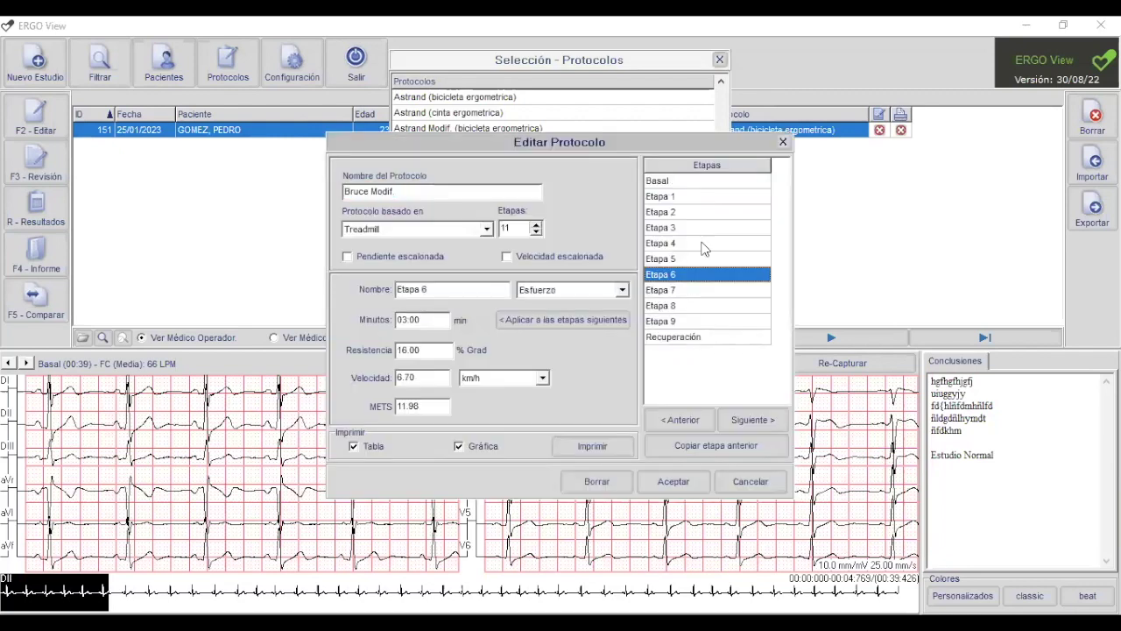
pyautogui.click(703, 245)
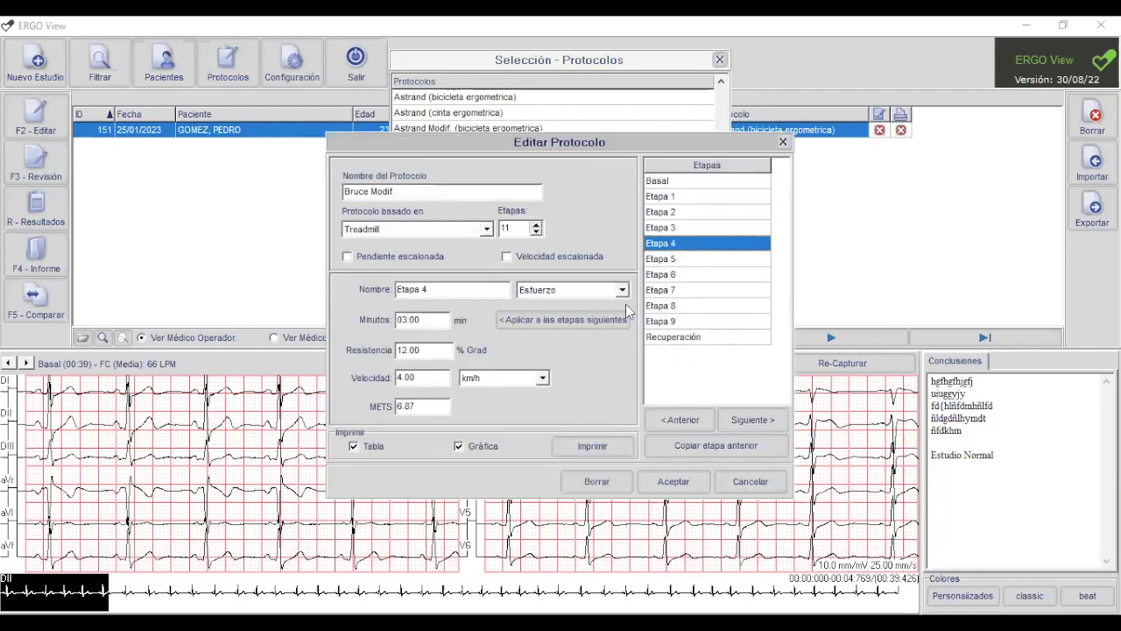
pyautogui.click(743, 215)
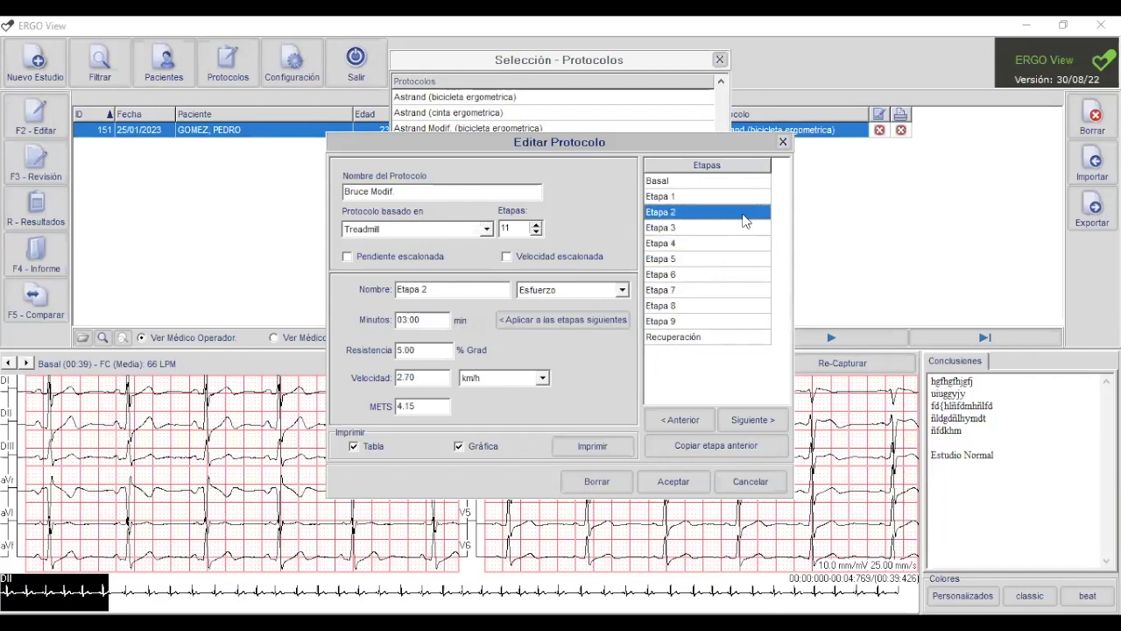
pyautogui.click(736, 198)
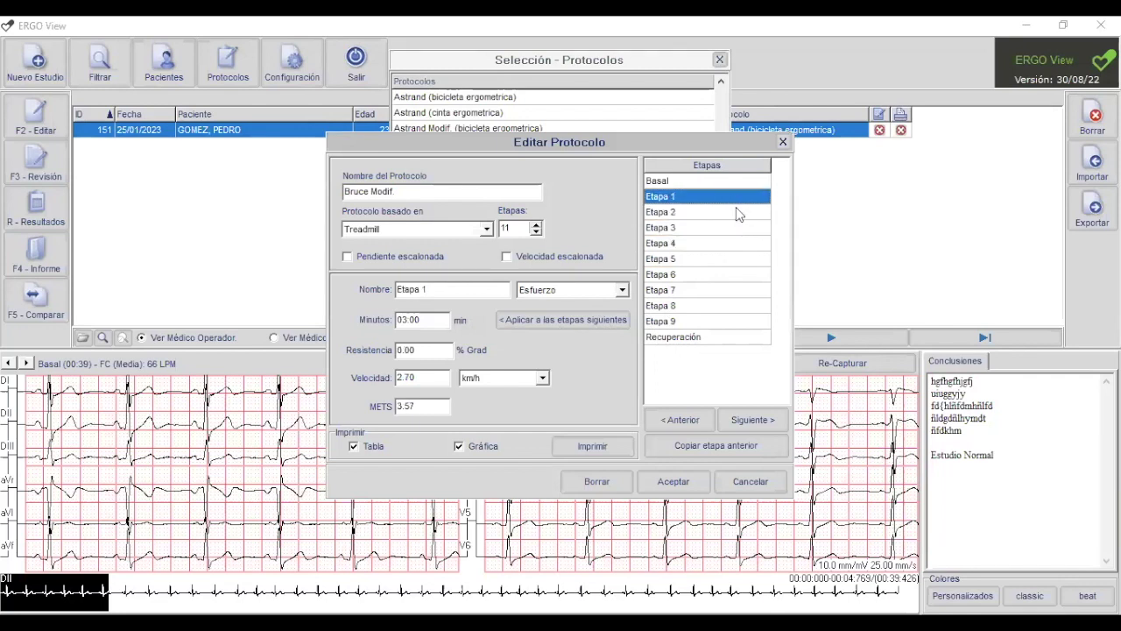
pyautogui.click(737, 230)
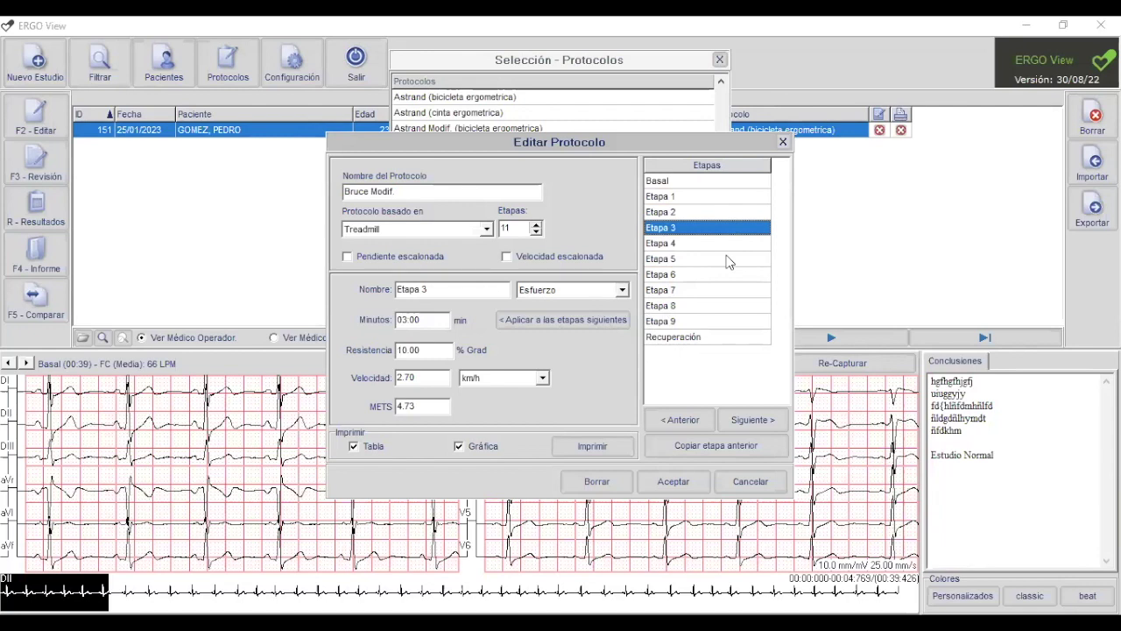
pyautogui.click(729, 261)
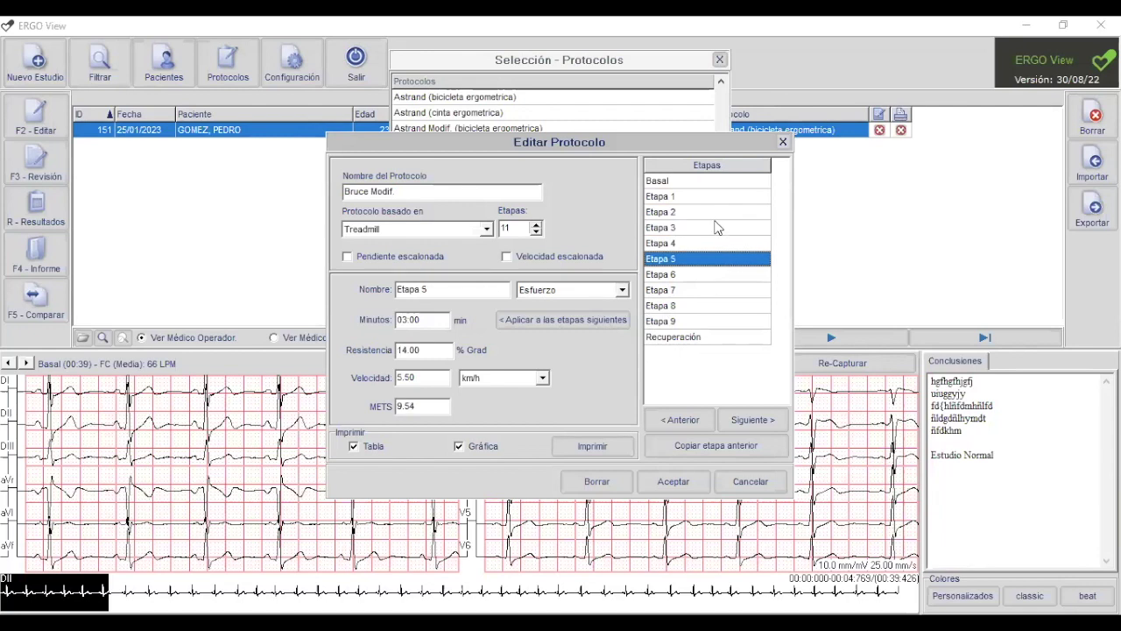
# Step: Go through Etapa 1 to Etapa 5 of Bruce Modif. in order to compare their loads, and close the protocol without changes
pyautogui.click(716, 227)
pyautogui.click(714, 196)
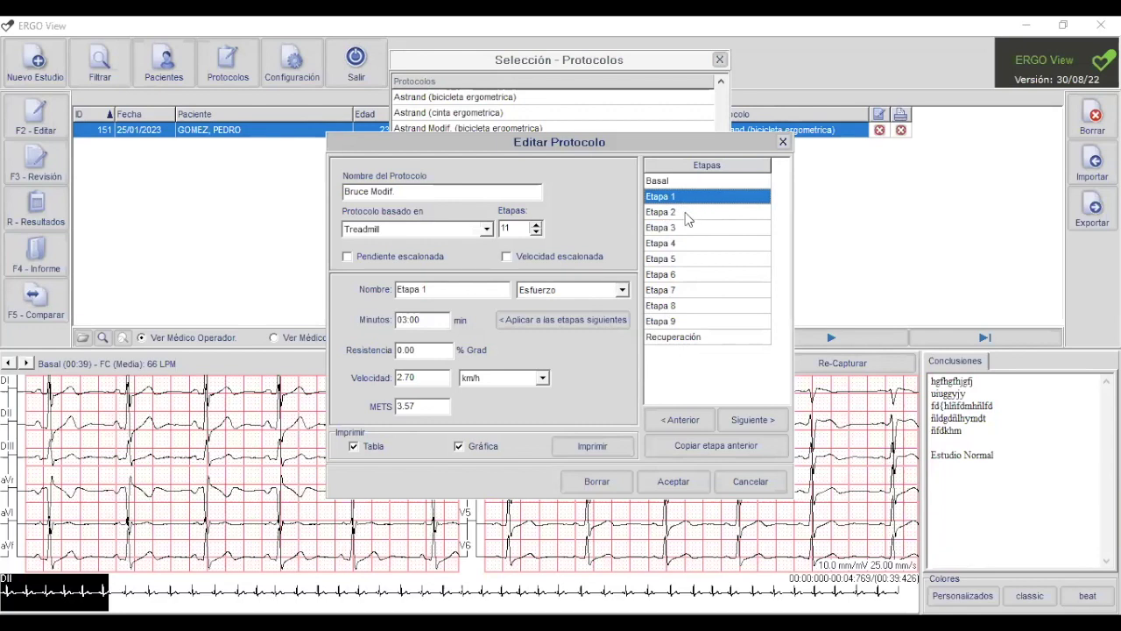
pyautogui.click(701, 214)
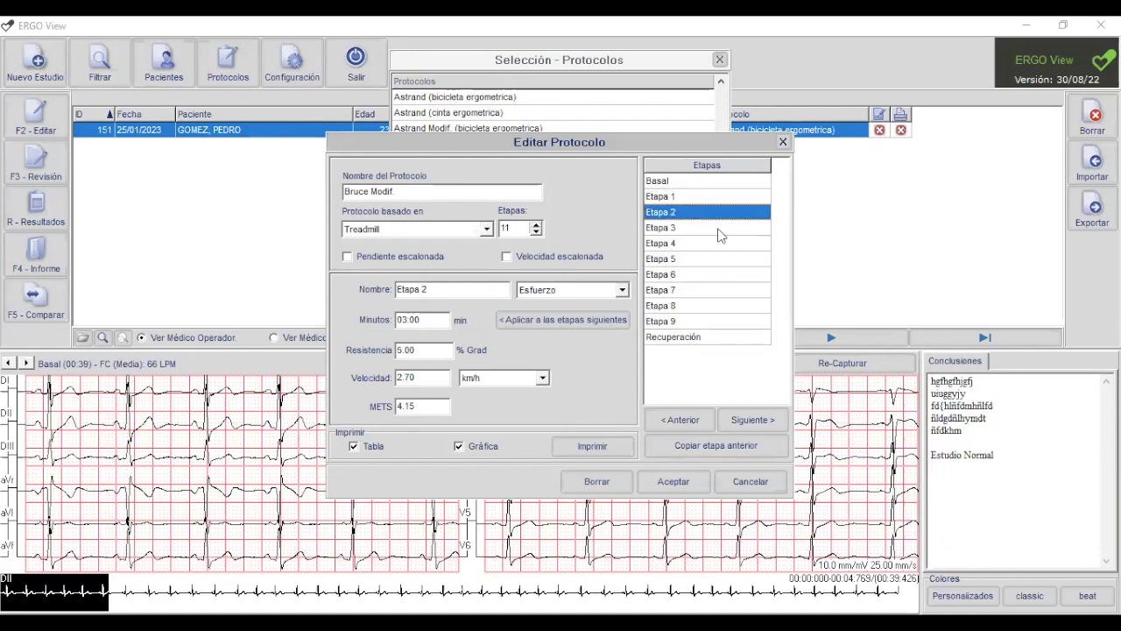
pyautogui.click(719, 230)
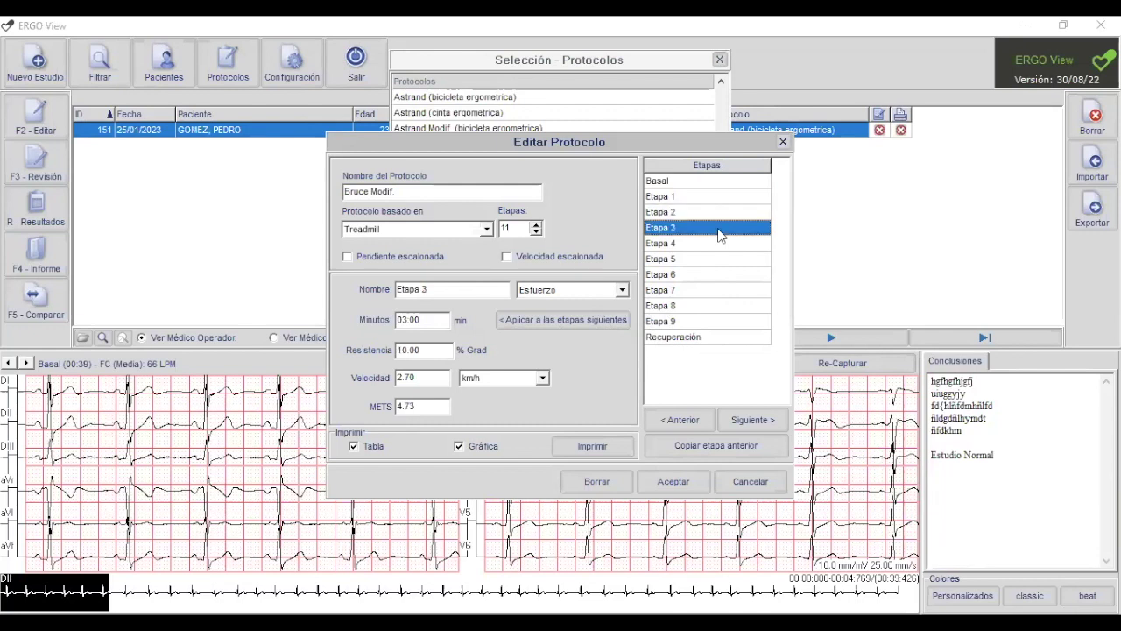
pyautogui.click(709, 246)
pyautogui.click(694, 260)
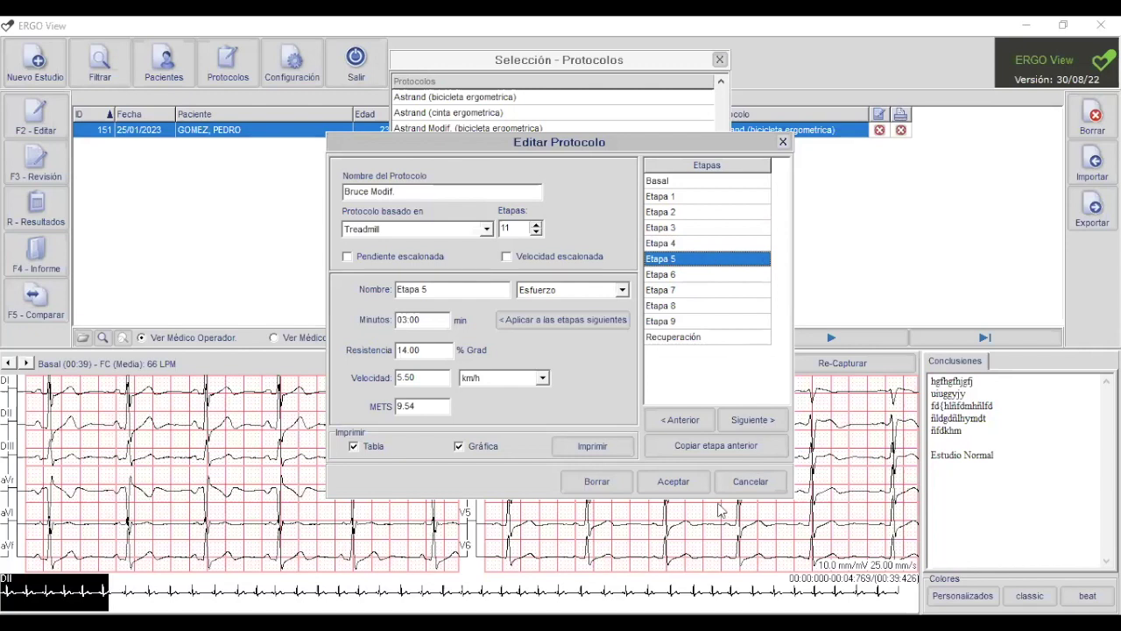
pyautogui.click(674, 481)
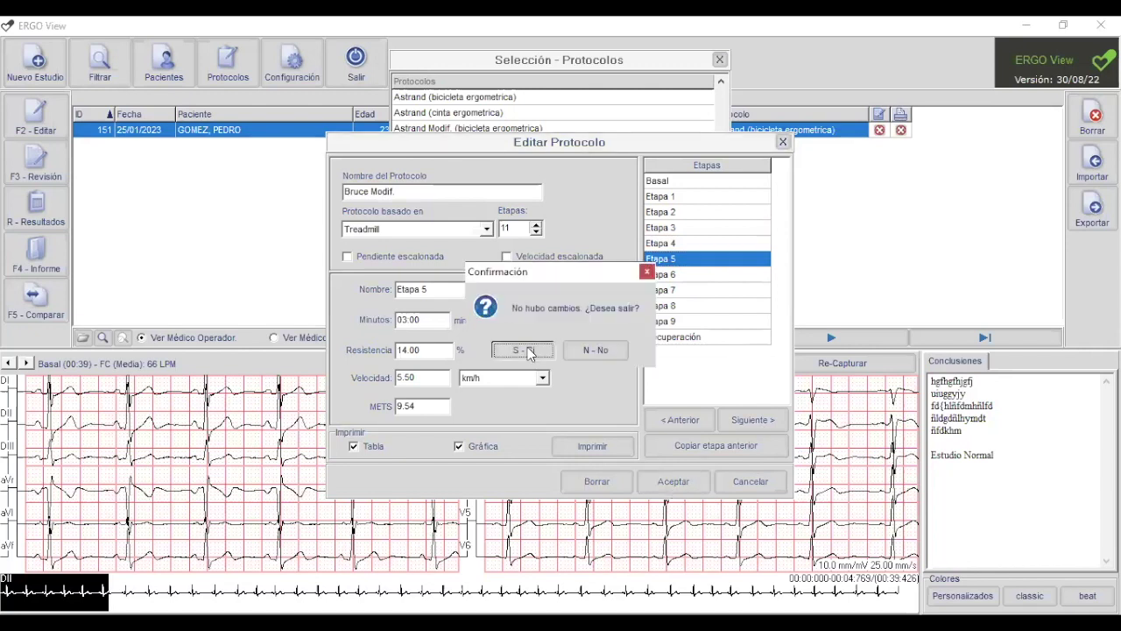
pyautogui.click(524, 350)
# Step: Browse the remaining protocols in the list, from Mader (Fem.) down to Naughton and the Stanford protocols
pyautogui.click(480, 301)
pyautogui.press('Down')
pyautogui.press('Down')
pyautogui.press('Down')
pyautogui.press('Down')
pyautogui.press('Down')
pyautogui.press('Down')
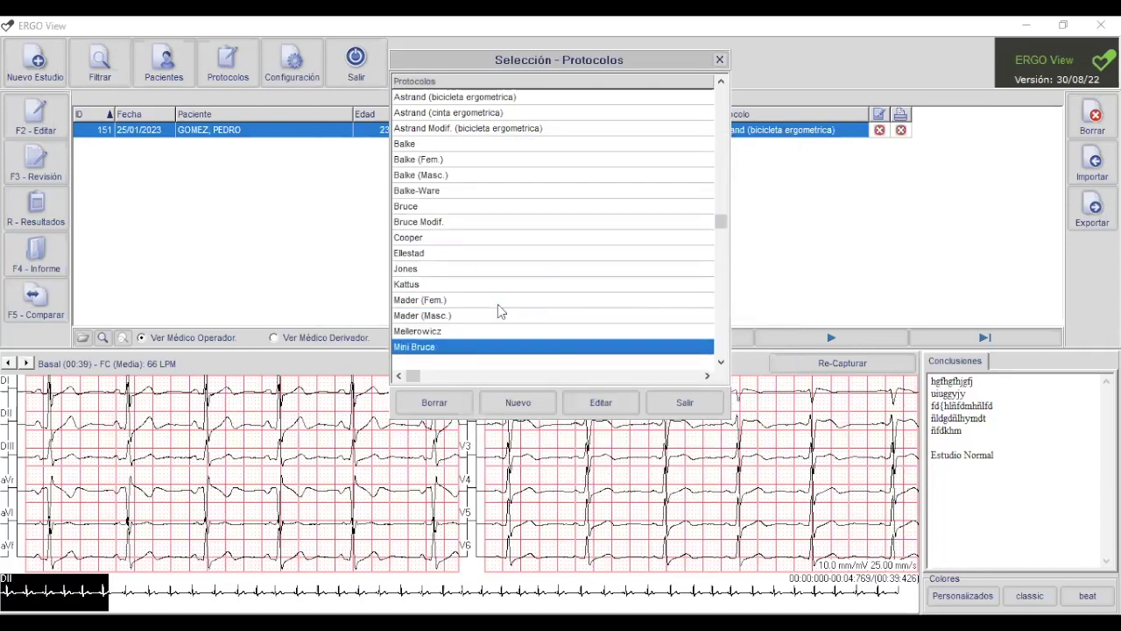
pyautogui.click(448, 317)
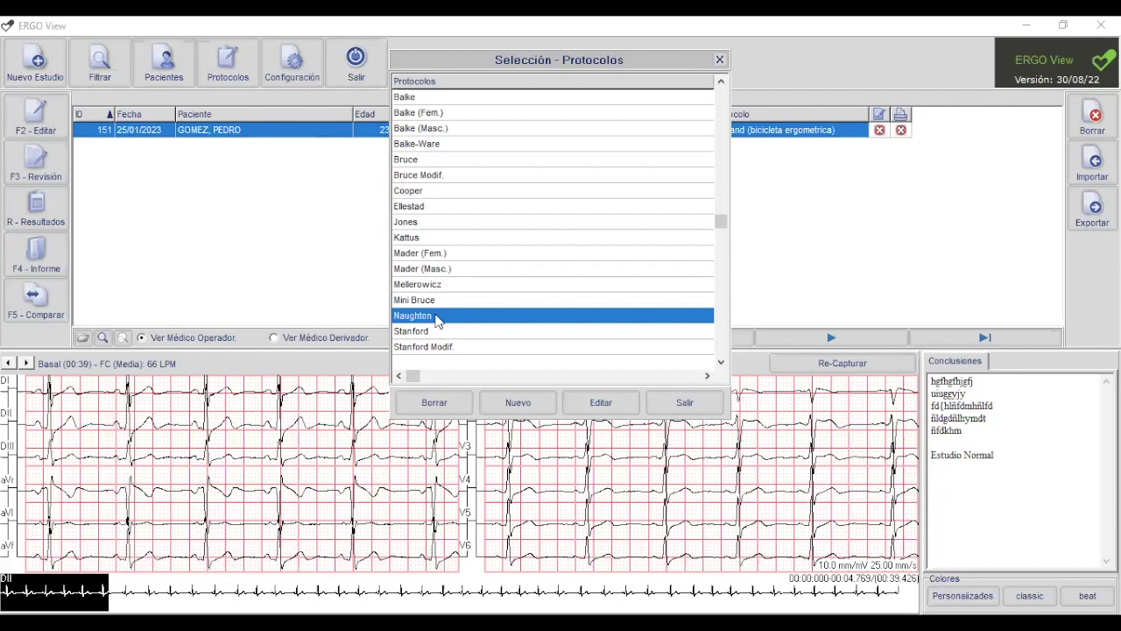
# Step: Close the protocol list and start a new study
pyautogui.click(680, 400)
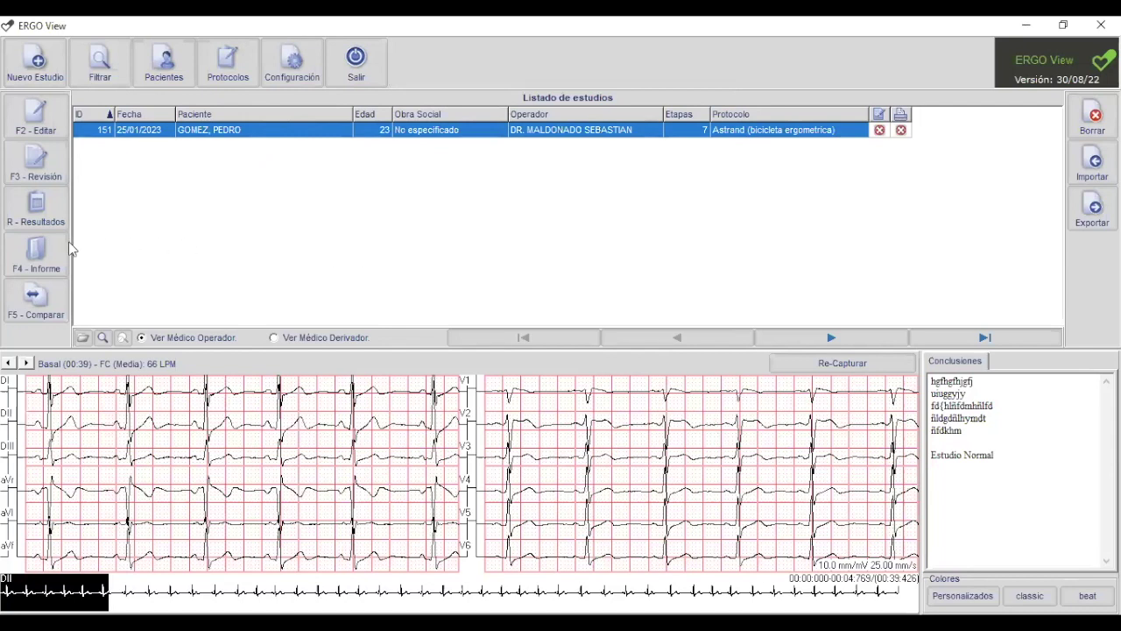
pyautogui.click(55, 61)
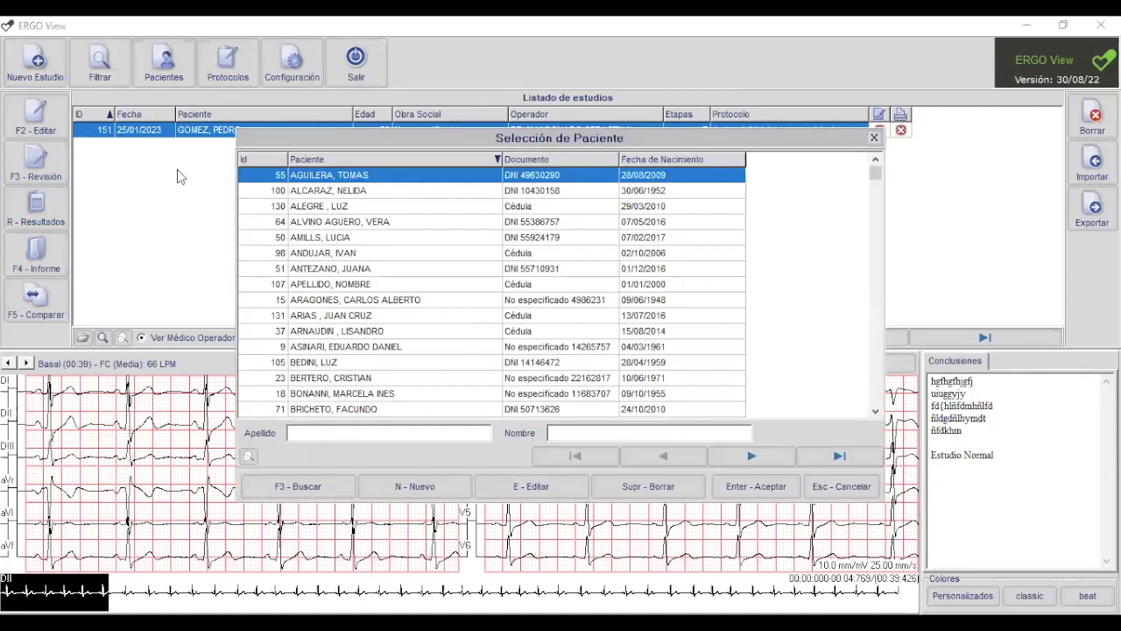
pyautogui.click(419, 489)
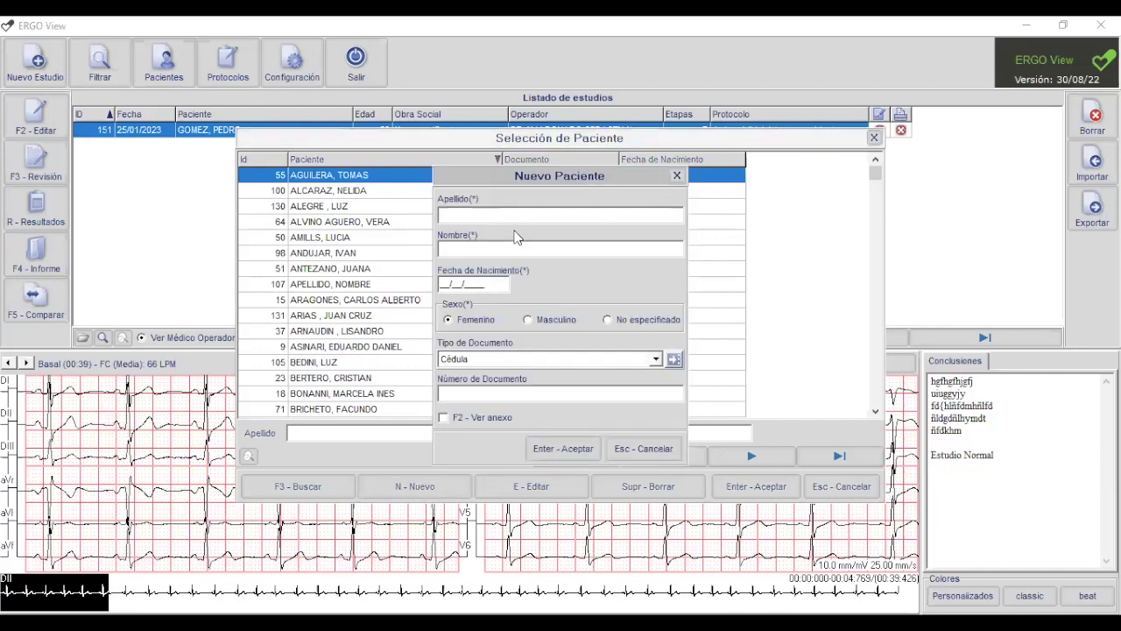
pyautogui.write('PRUEB')
pyautogui.press('BackSpace')
pyautogui.press('BackSpace')
pyautogui.press('BackSpace')
pyautogui.press('BackSpace')
pyautogui.press('BackSpace')
pyautogui.click(644, 449)
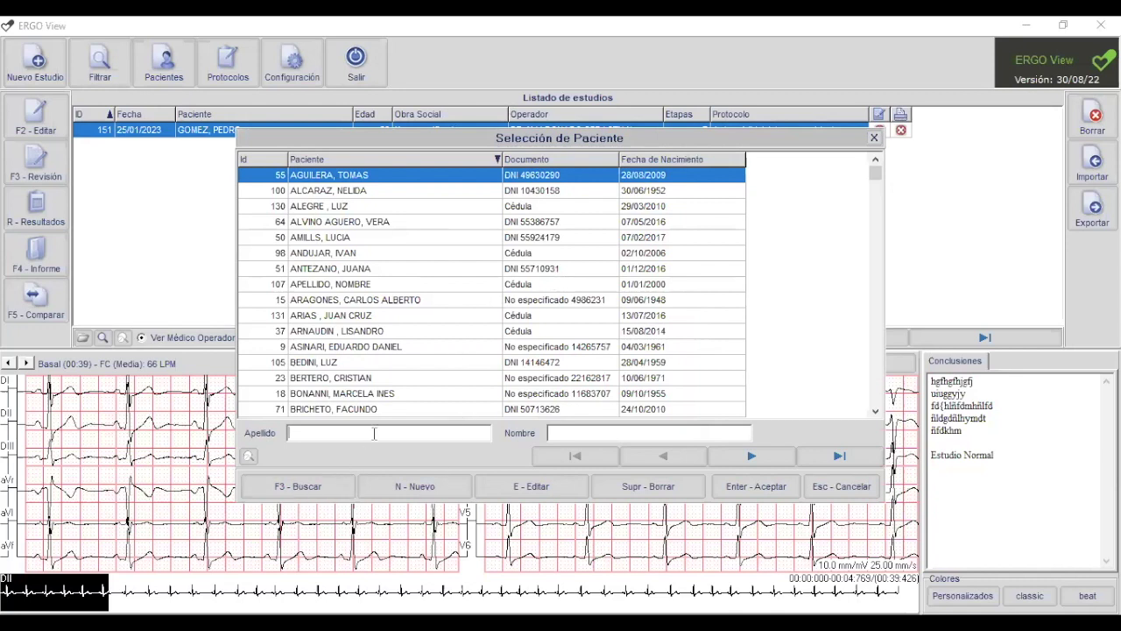
# Step: Filter the patients by the surname PRUEBA and choose the first ECCOSUR test patient for the new study
pyautogui.write('PRUEBA')
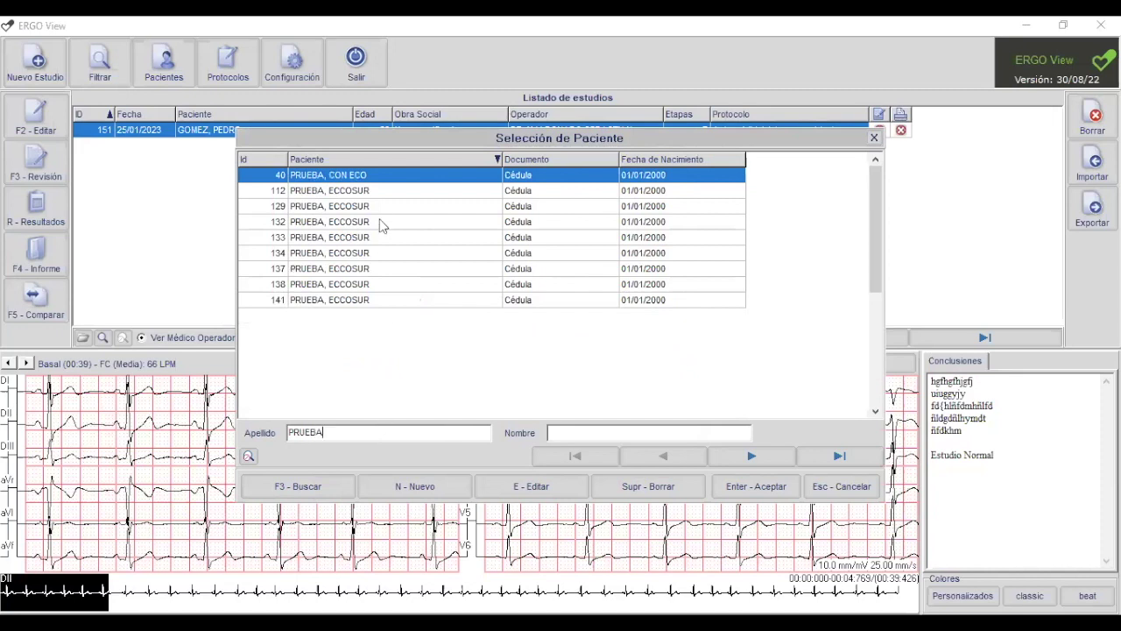
pyautogui.click(398, 193)
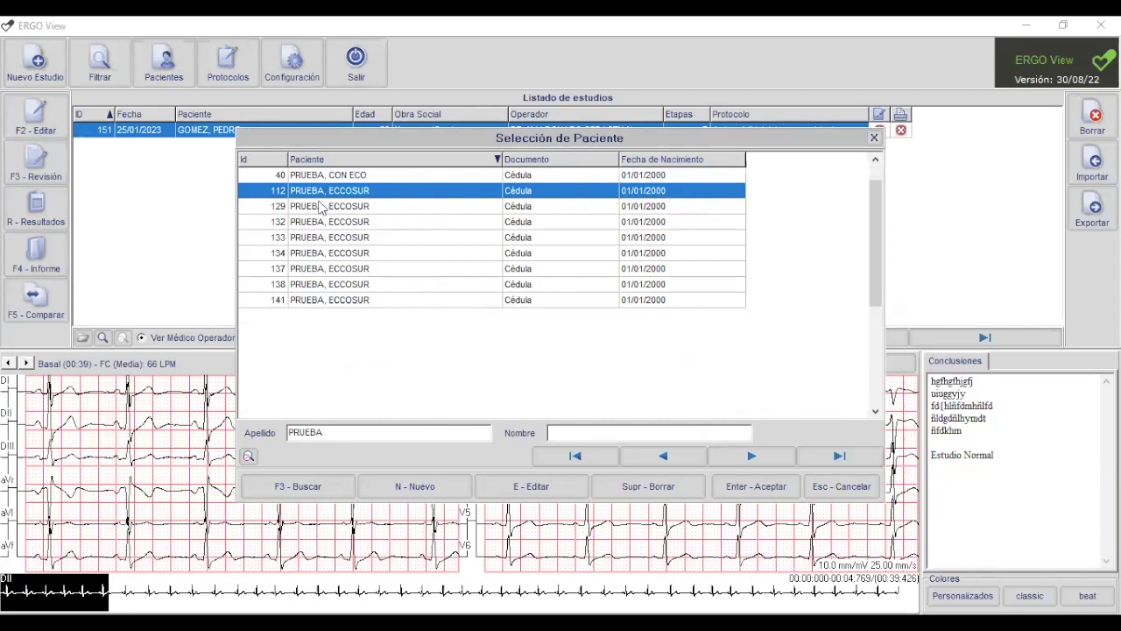
pyautogui.click(758, 488)
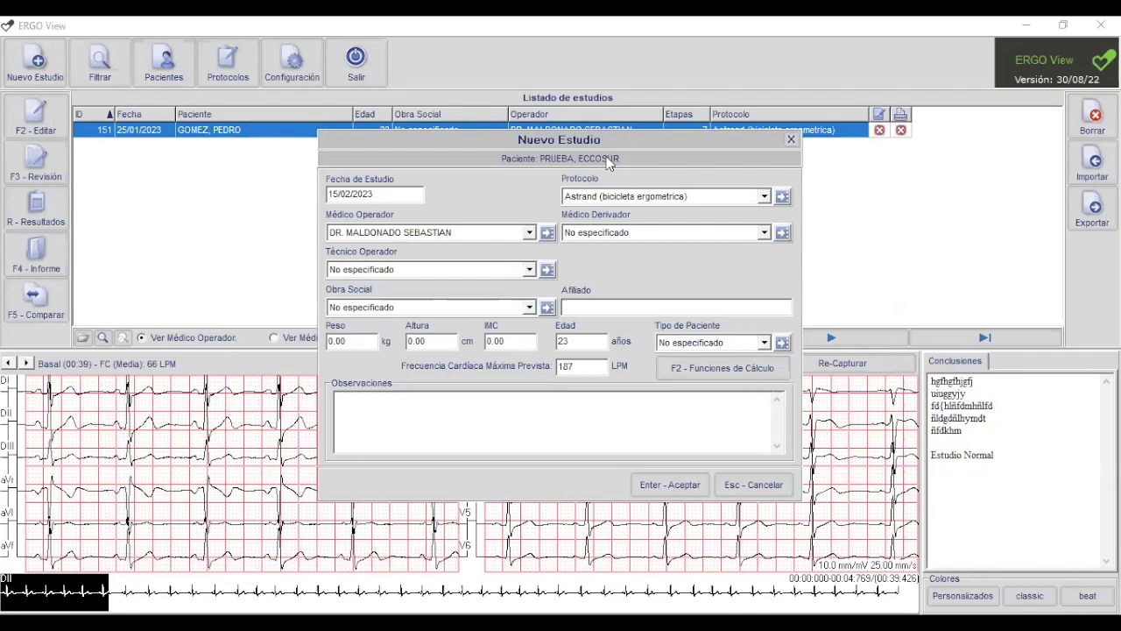
# Step: Choose the third physician in the list as the study's Médico Operador
pyautogui.click(445, 233)
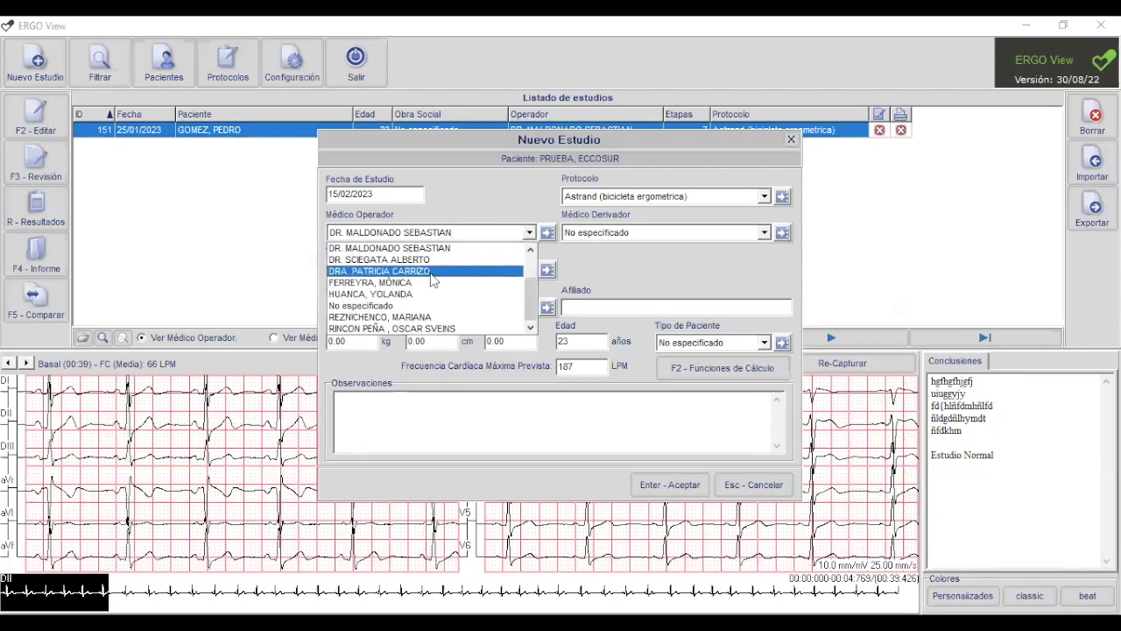
pyautogui.click(468, 271)
pyautogui.click(487, 233)
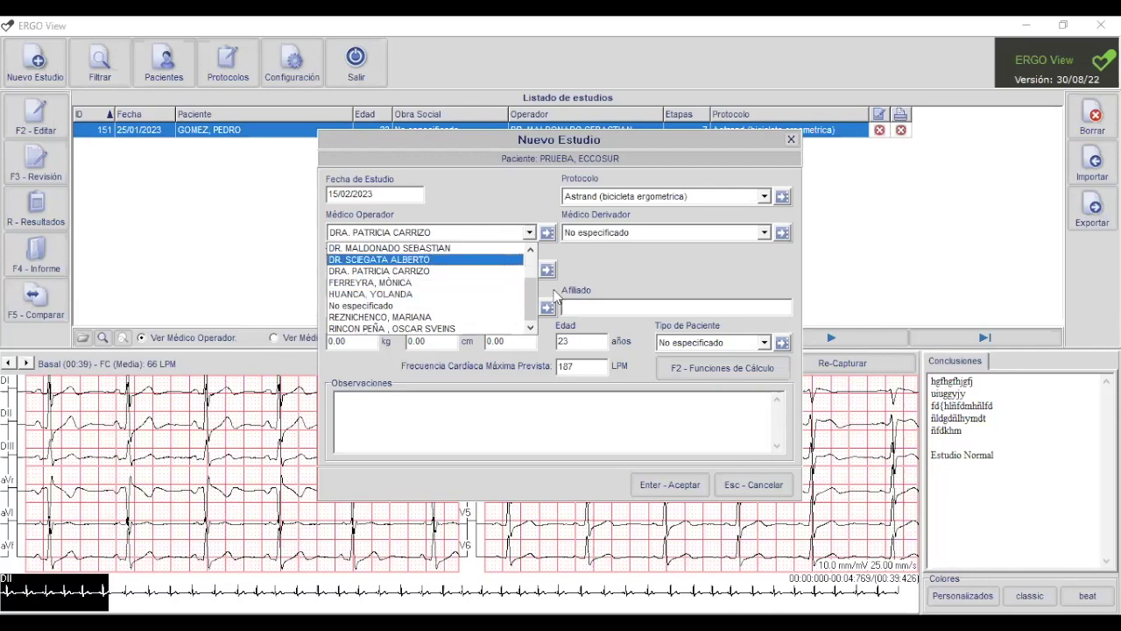
pyautogui.scroll(2, 533, 303)
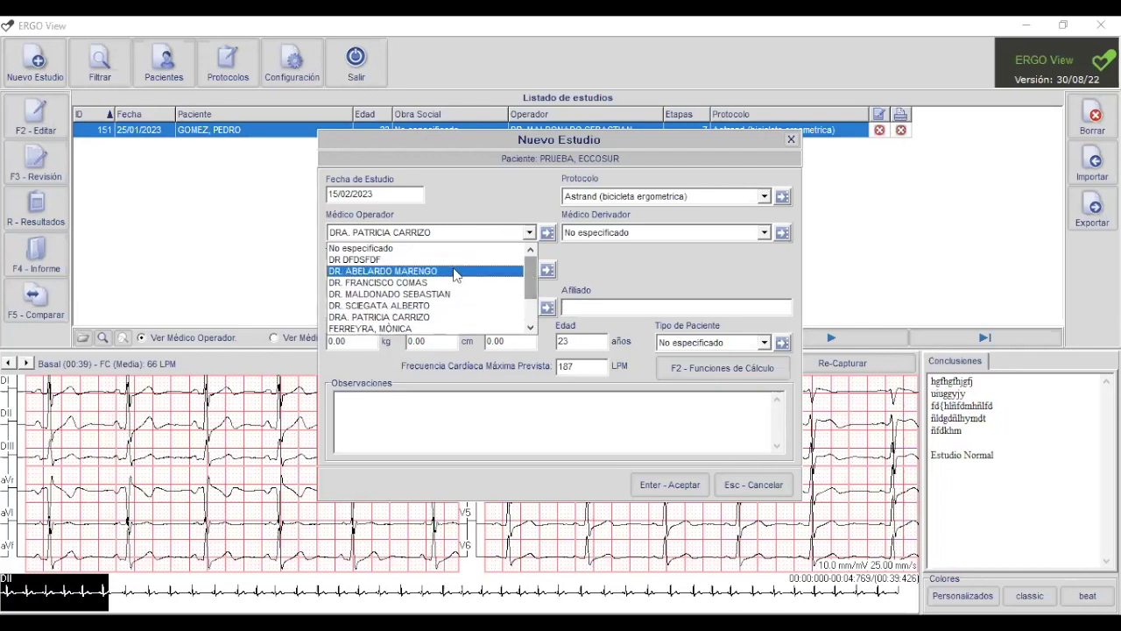
pyautogui.click(490, 271)
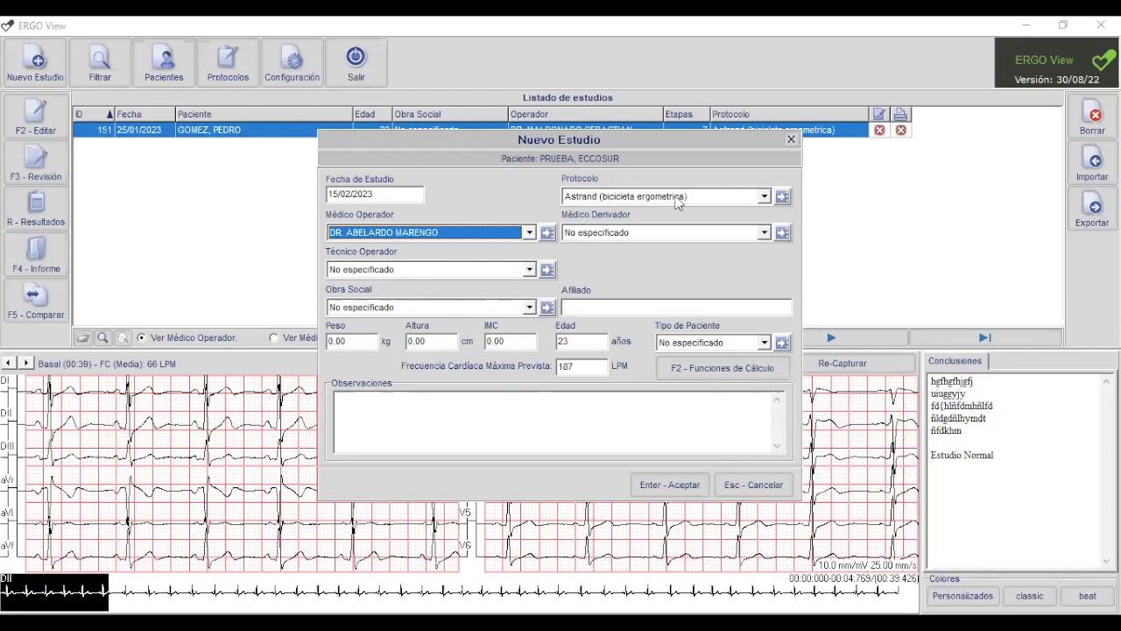
# Step: Enter a weight of 80 kg and a height of 170 cm for the patient and accept the new study data
pyautogui.click(342, 342)
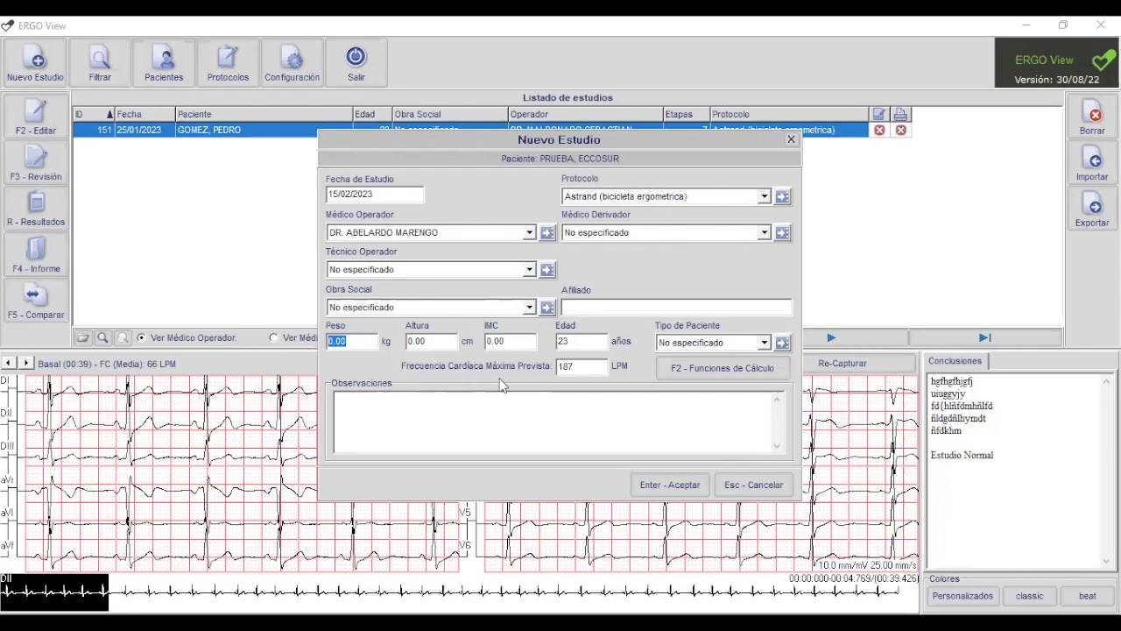
pyautogui.write('80')
pyautogui.press('Tab')
pyautogui.write('170')
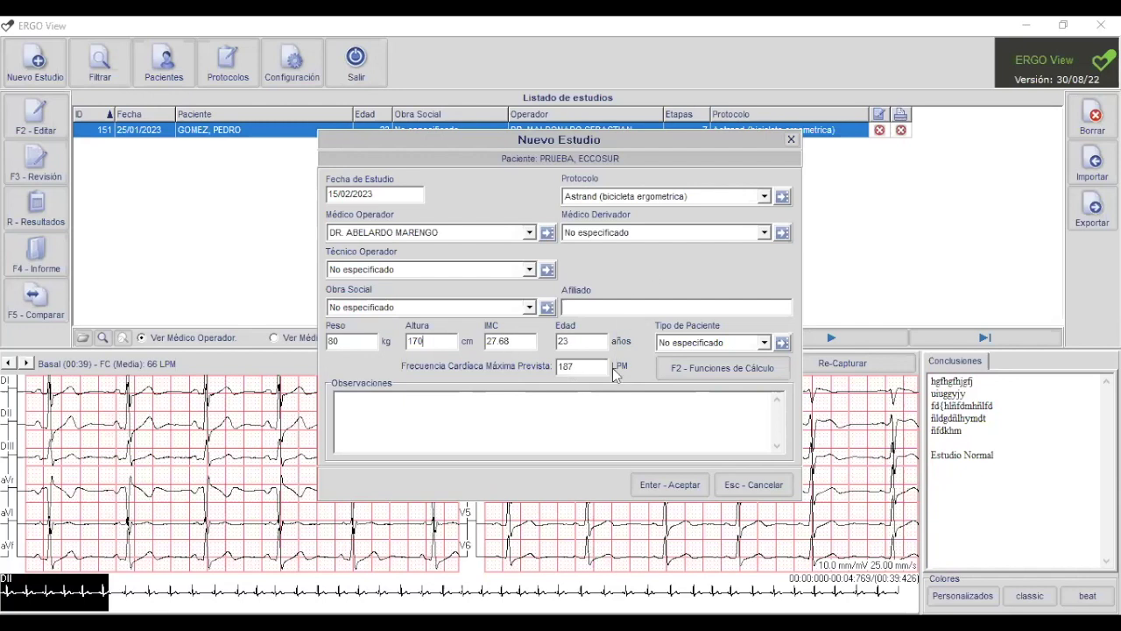
pyautogui.doubleClick(583, 366)
pyautogui.click(596, 368)
pyautogui.press('Return')
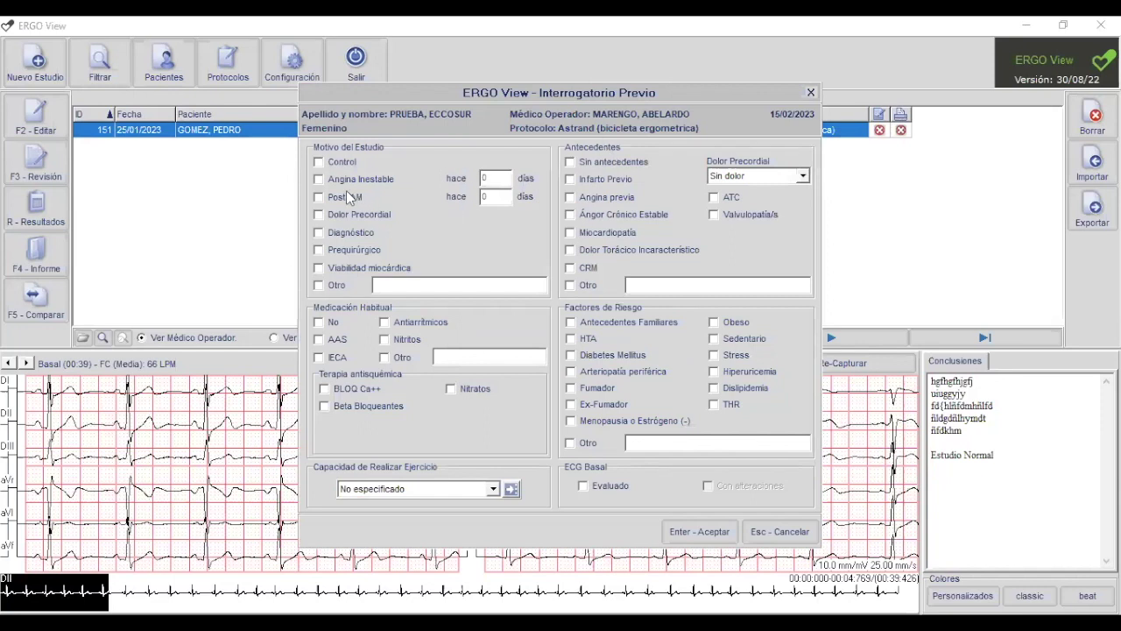
# Step: Mark Dolor Precordial, ATC, Fumador, Sedentario and Dislipidemia, add Estatinas as other medication, and accept the pre-test questionnaire
pyautogui.click(340, 214)
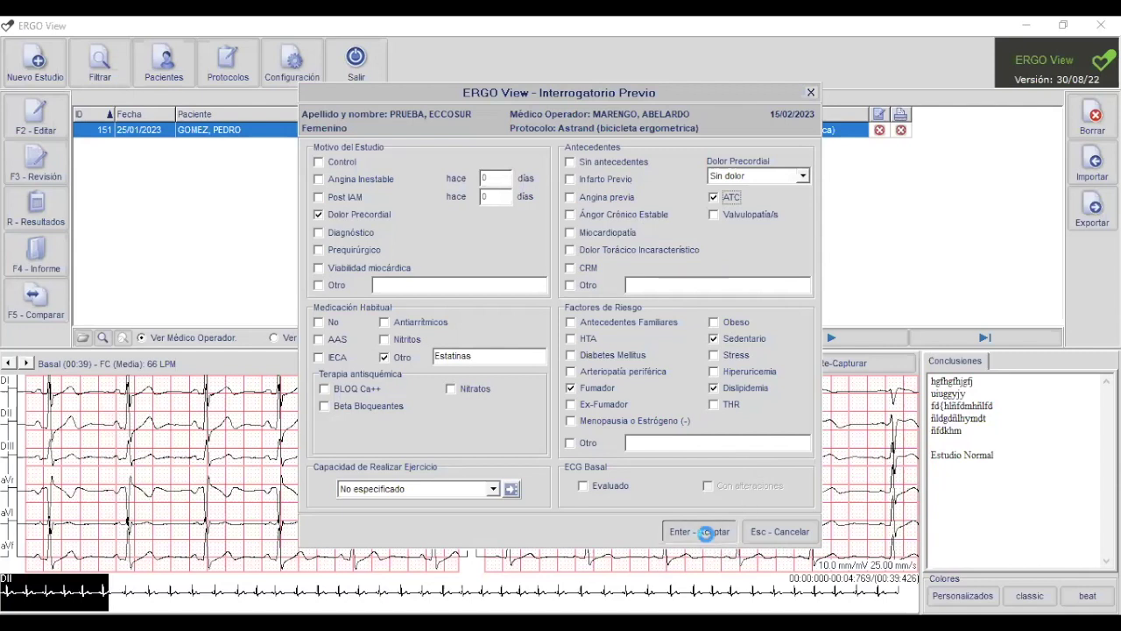
pyautogui.click(700, 531)
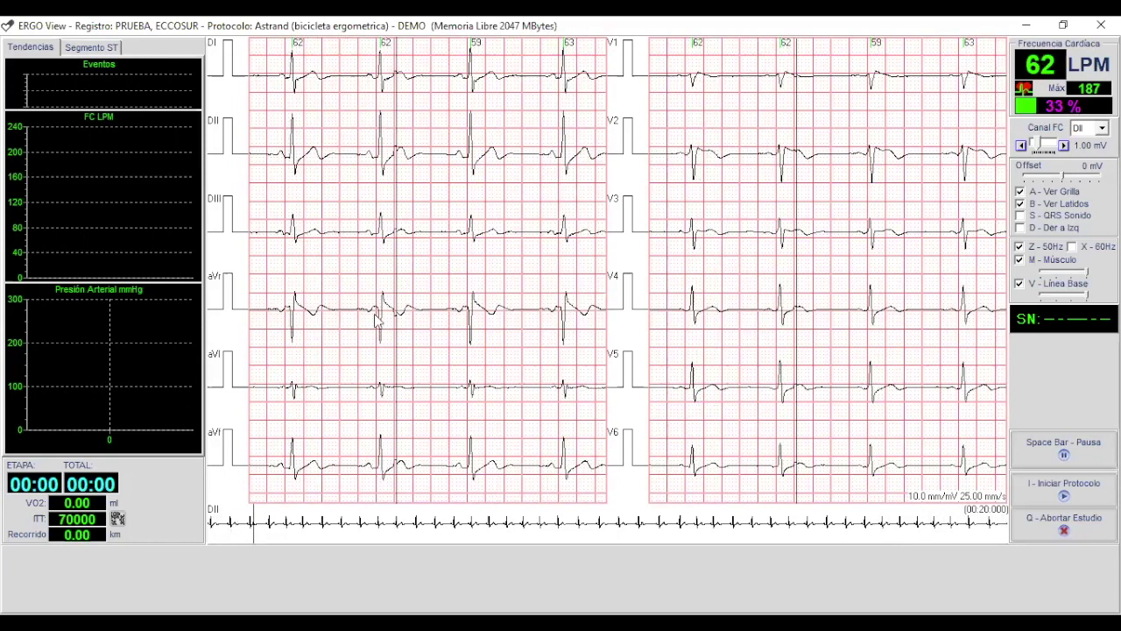
# Step: View the ST segment display briefly and hide the trend charts to enlarge the ECG traces
pyautogui.click(90, 48)
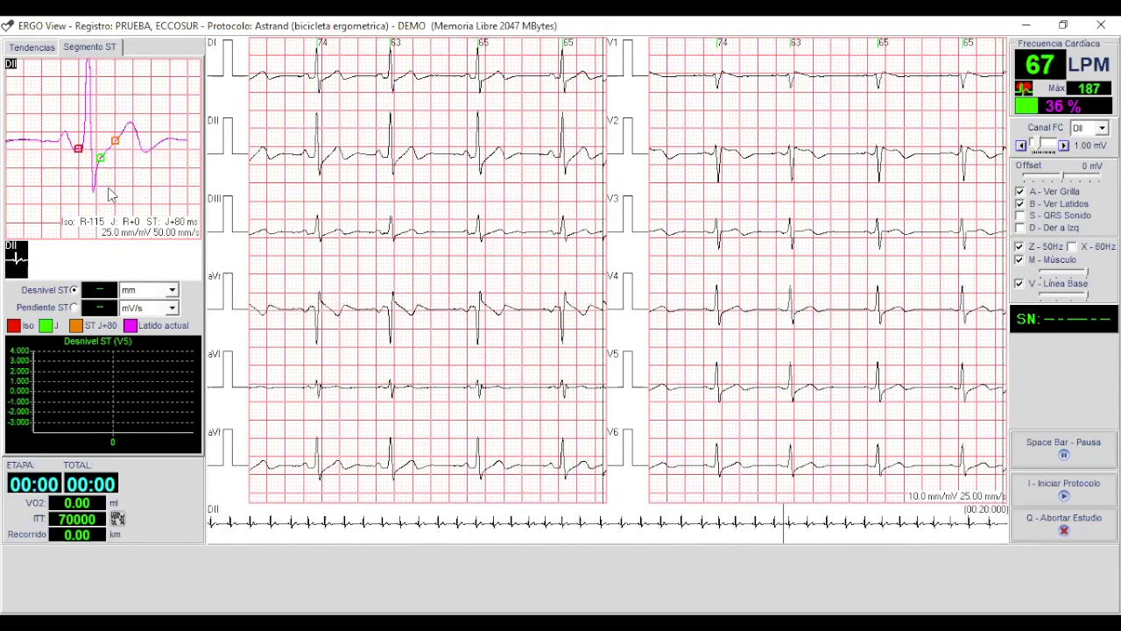
pyautogui.click(31, 46)
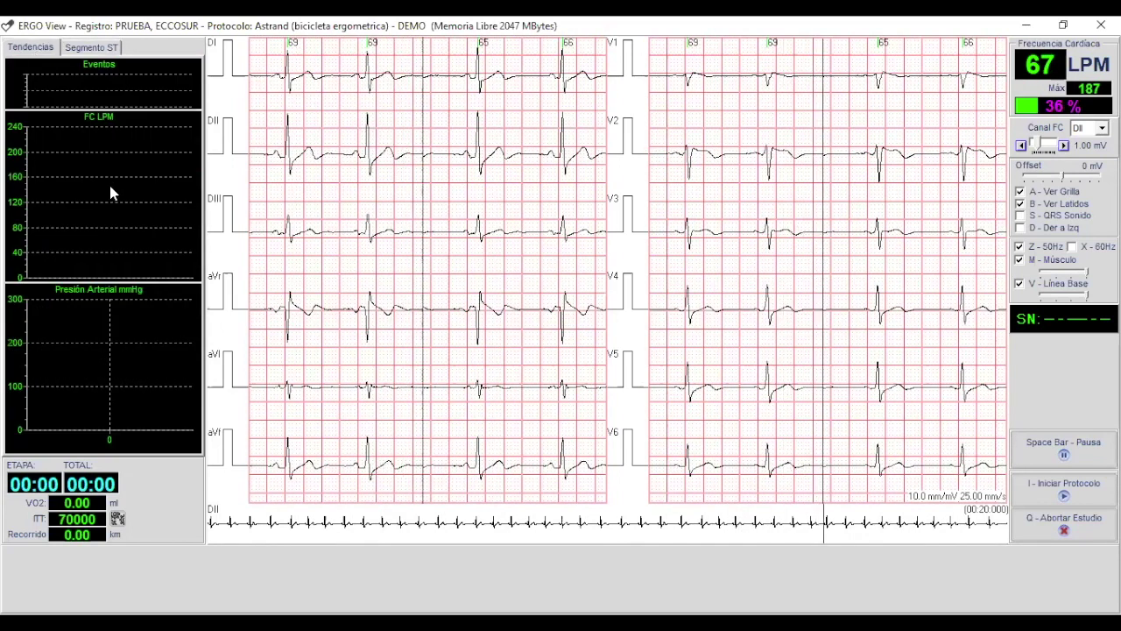
pyautogui.rightClick(96, 175)
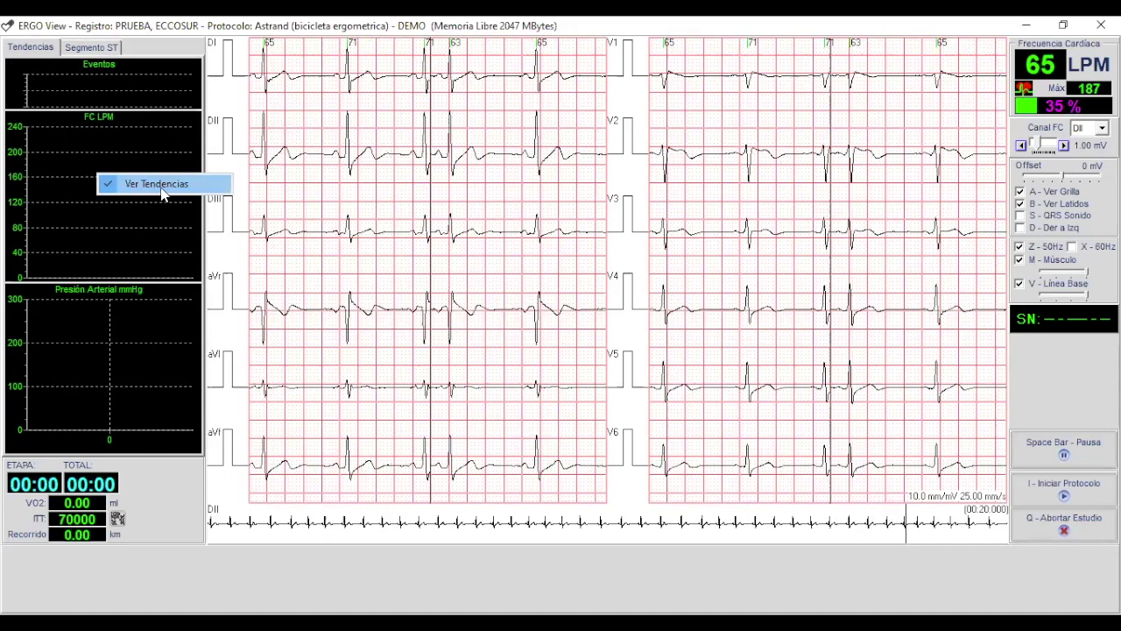
pyautogui.click(167, 183)
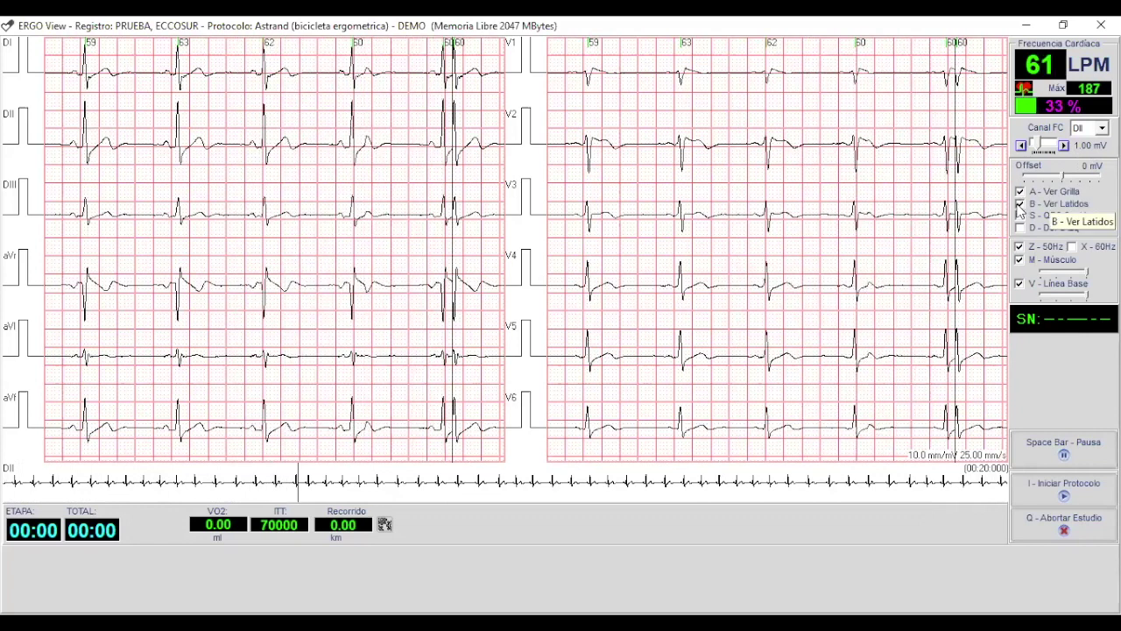
# Step: Adjust the heart-rate detection threshold of channel DII to 1.15 mV
pyautogui.click(1022, 145)
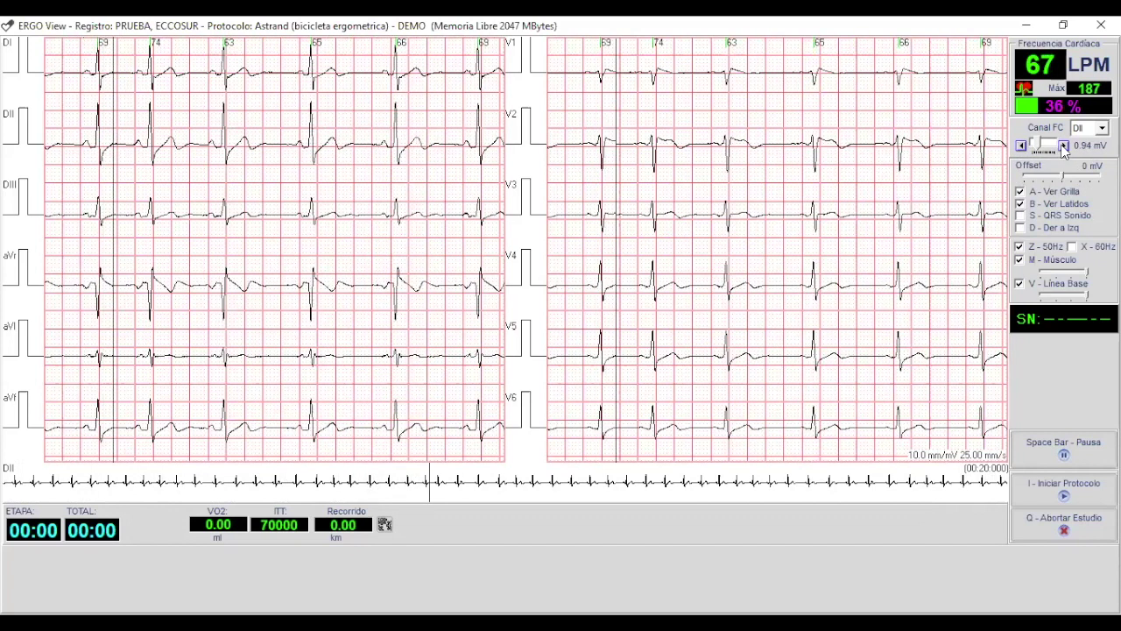
pyautogui.click(1064, 146)
pyautogui.click(1065, 147)
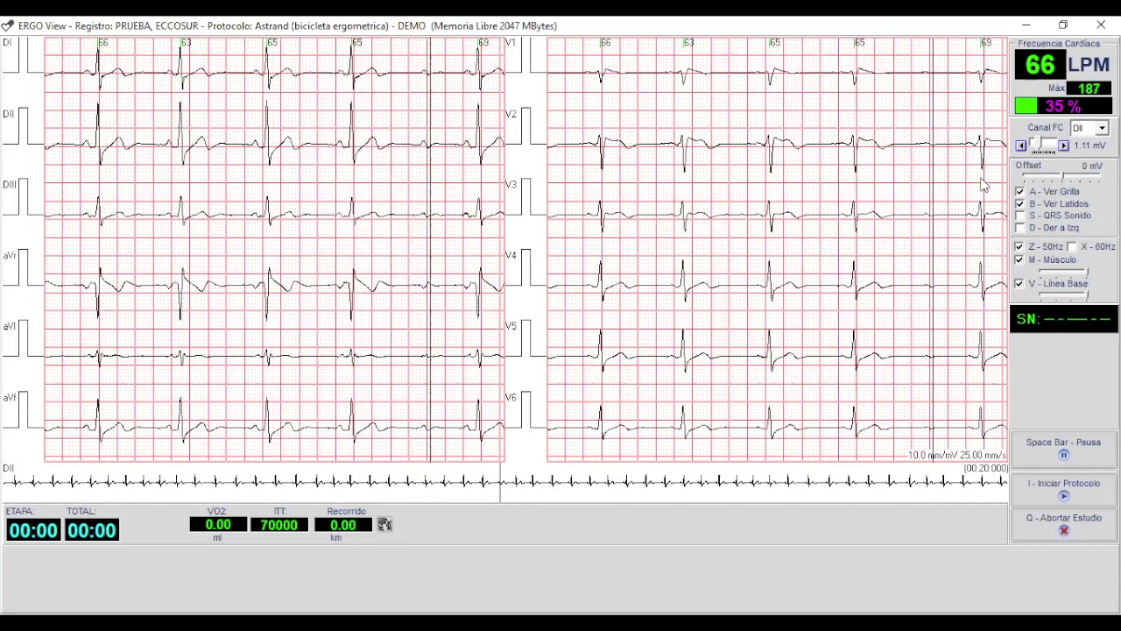
pyautogui.click(1065, 147)
pyautogui.click(1064, 146)
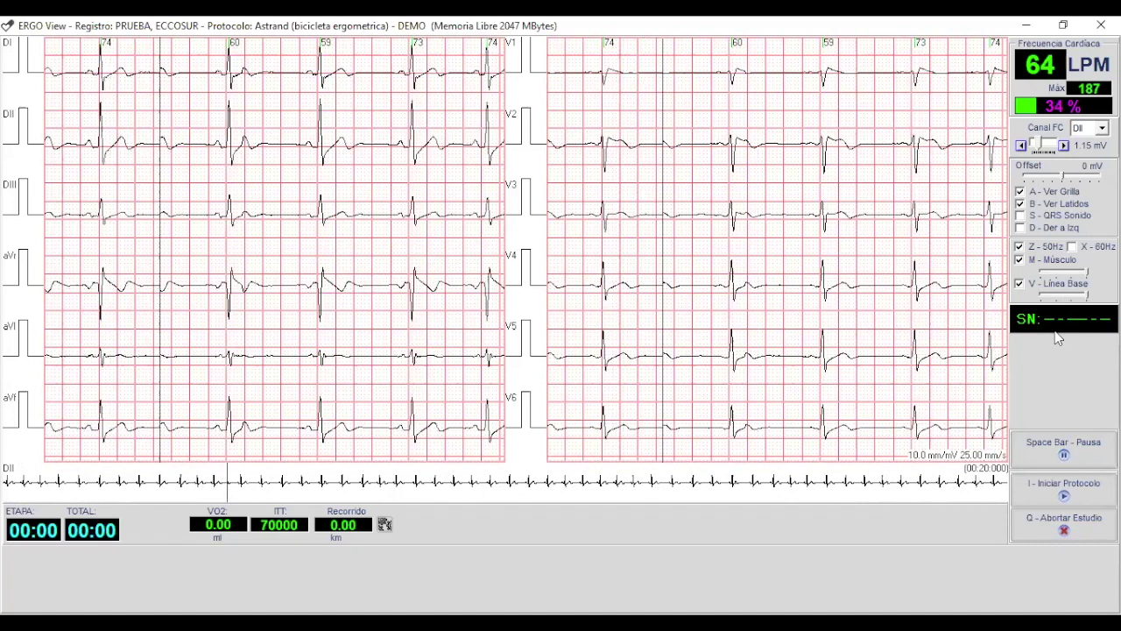
# Step: Start the protocol, recording a blood pressure of 120/80 mmHg for the Basal stage before advancing to Etapa 1
pyautogui.click(1064, 495)
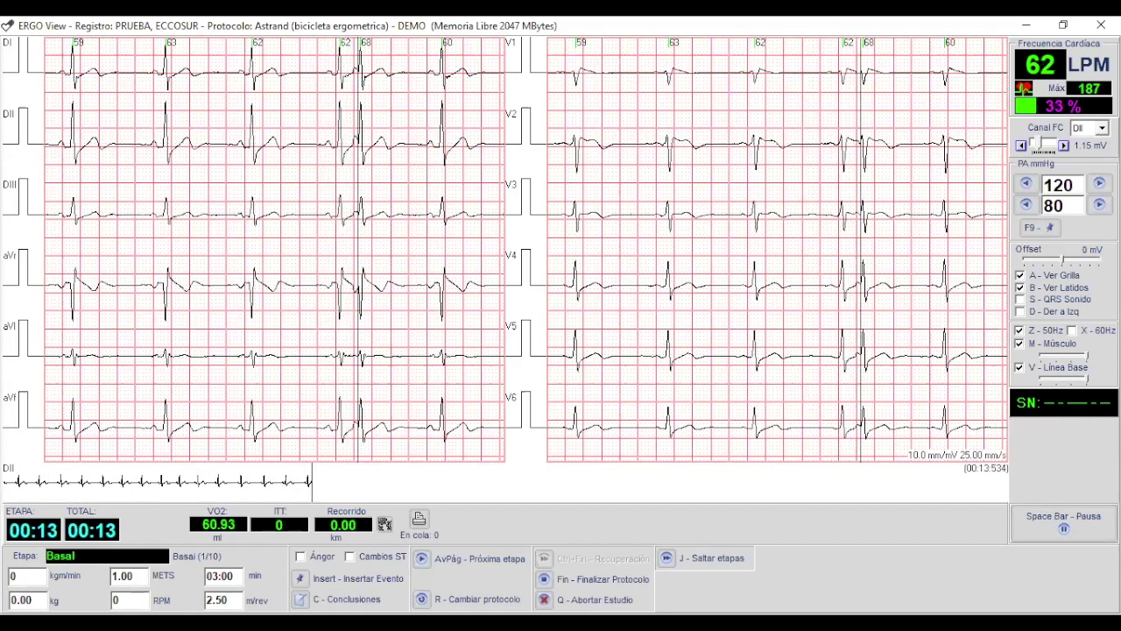
pyautogui.click(1041, 227)
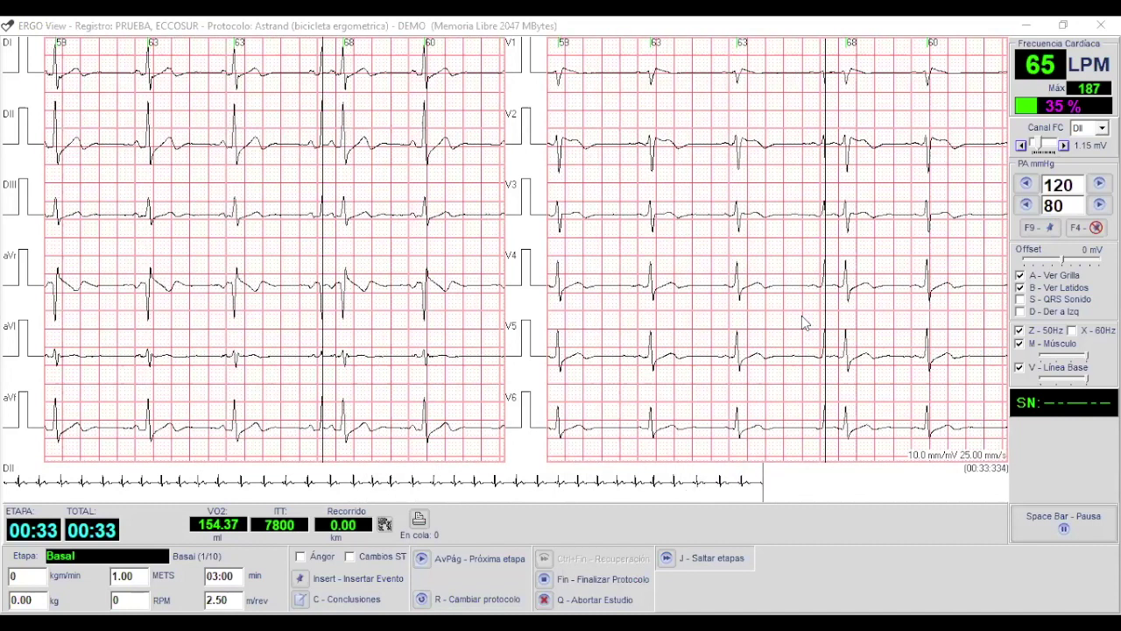
pyautogui.click(481, 561)
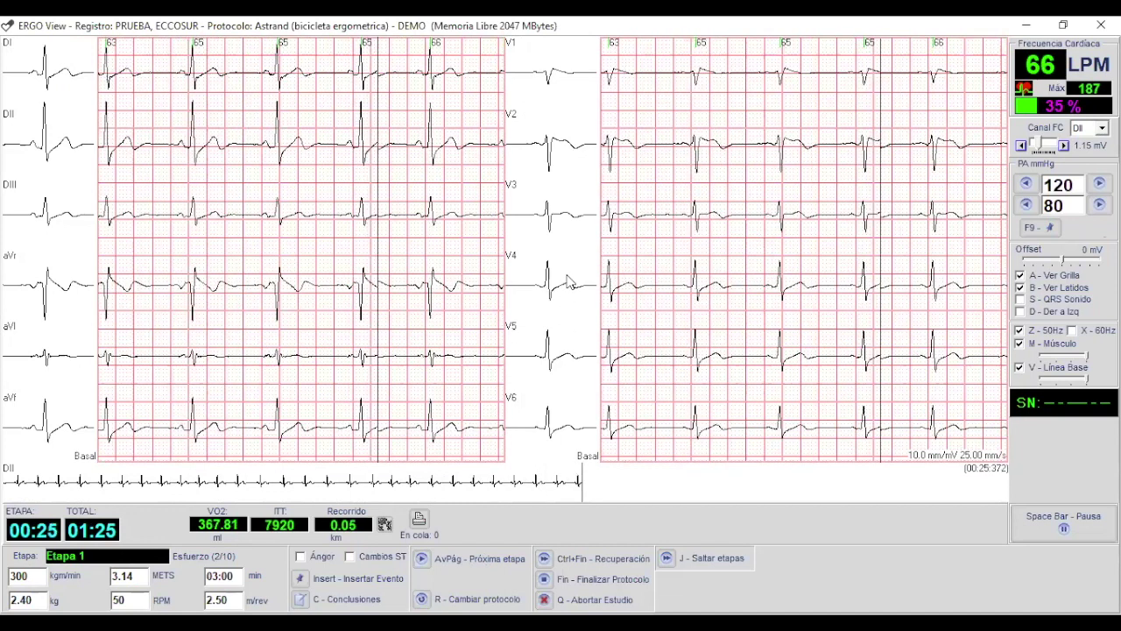
# Step: Hide the basal reference beat beside the ECG traces and show it again
pyautogui.rightClick(552, 355)
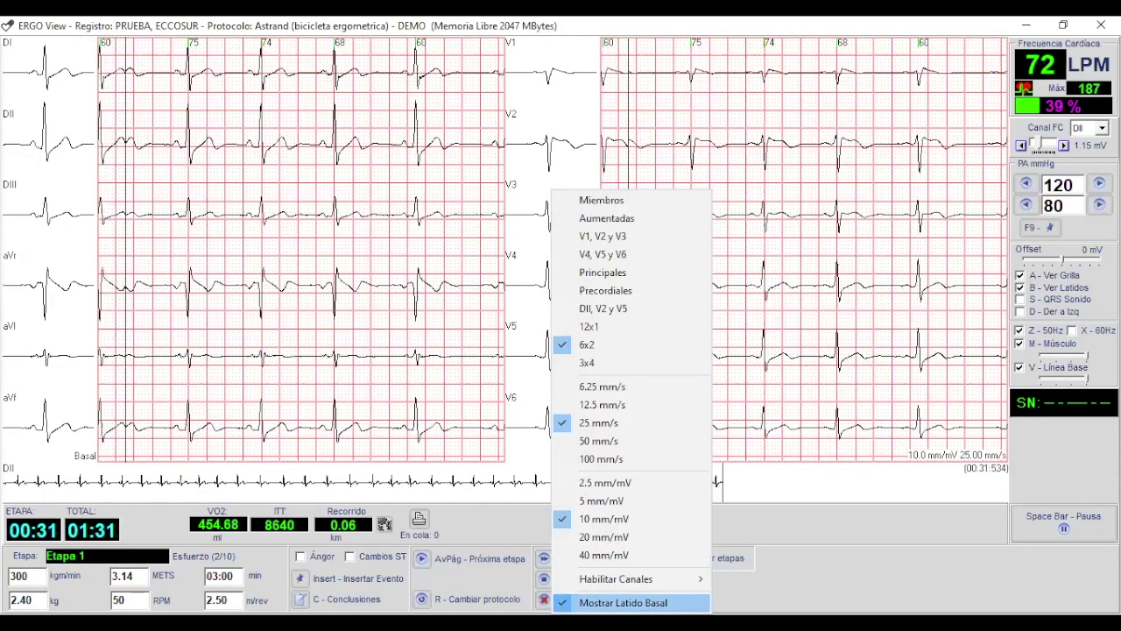
pyautogui.click(618, 601)
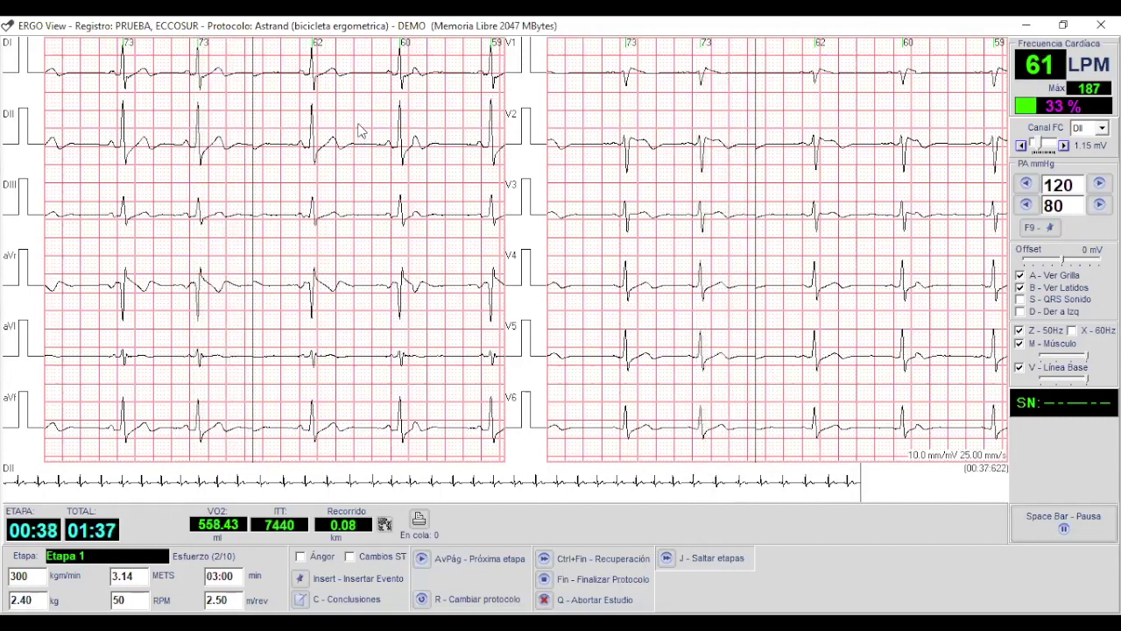
pyautogui.rightClick(437, 125)
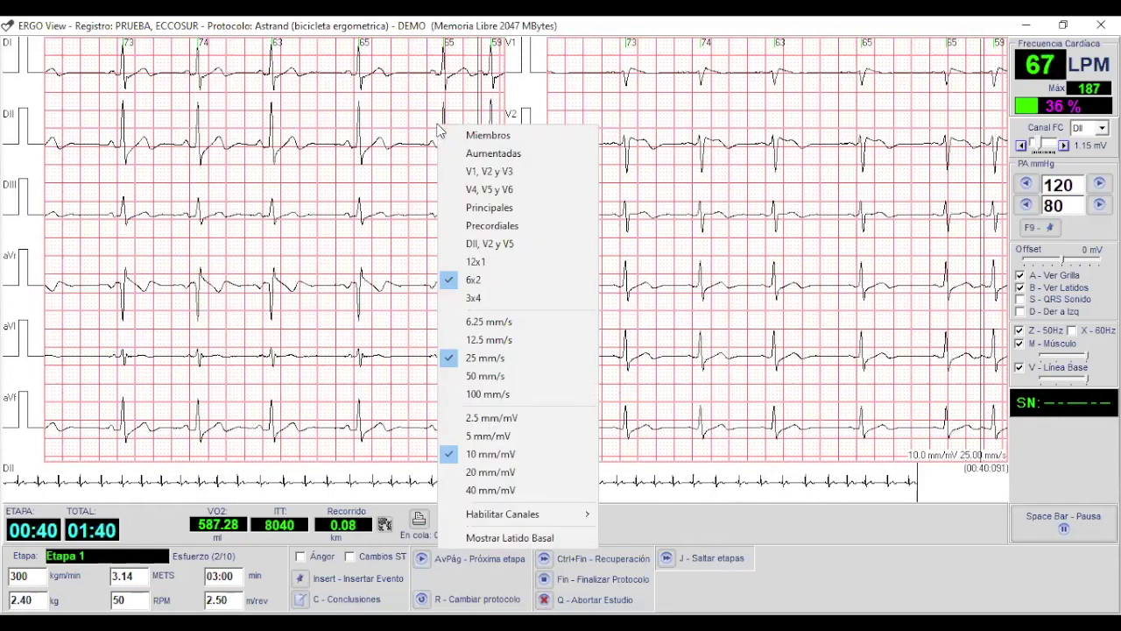
pyautogui.click(509, 538)
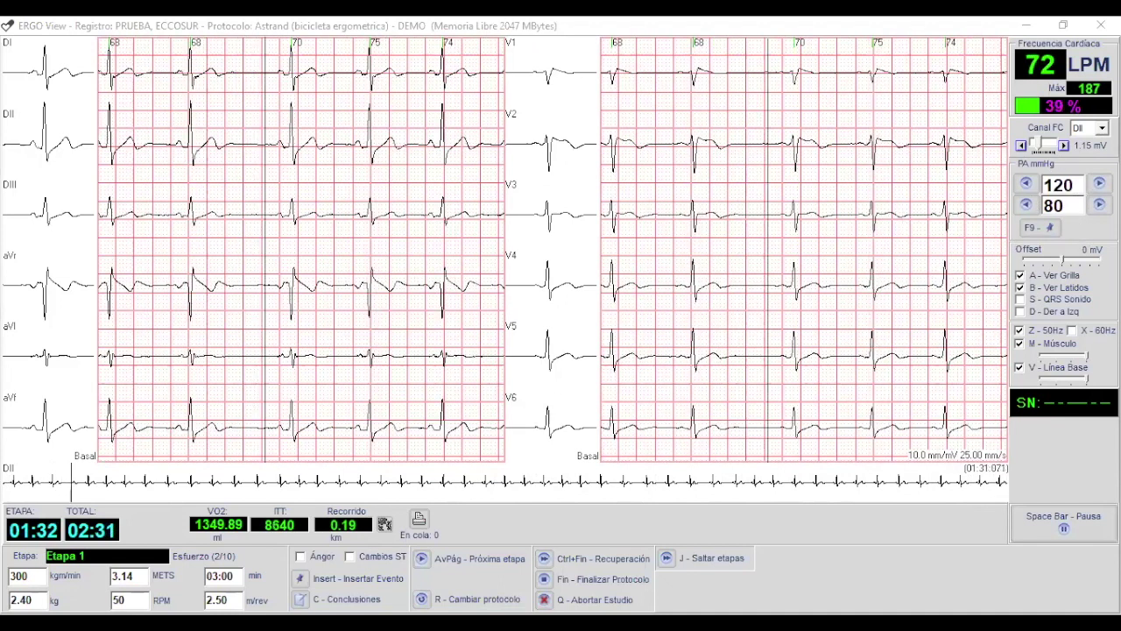
# Step: Record a blood pressure of 134/80 mmHg for Etapa 1 and advance to Etapa 2
pyautogui.click(1100, 182)
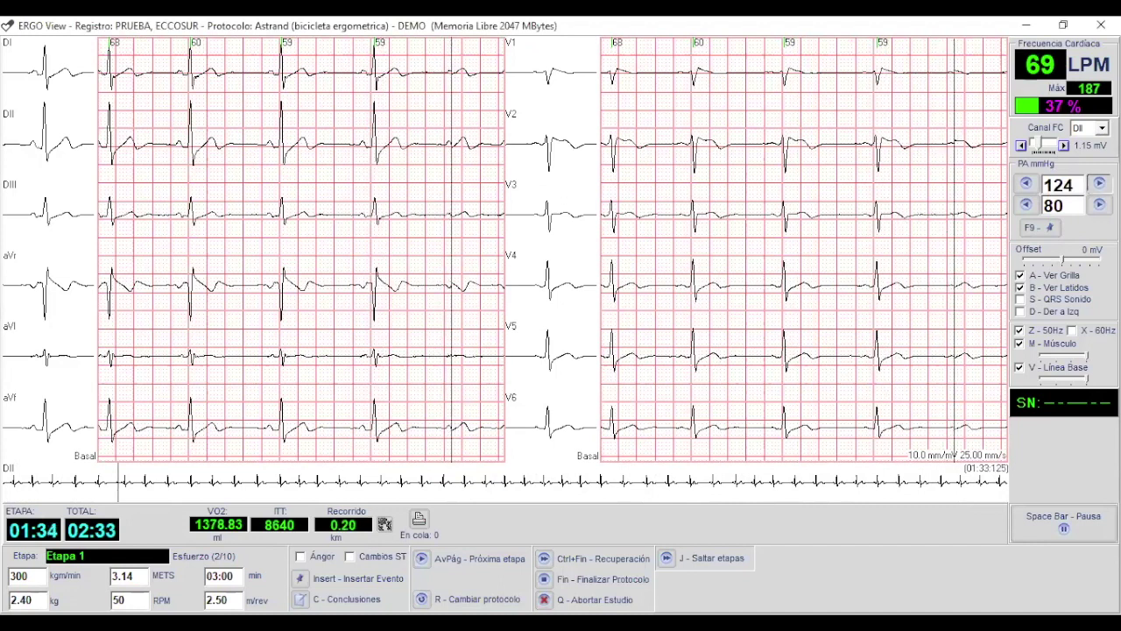
pyautogui.click(1099, 182)
pyautogui.click(1099, 182)
pyautogui.click(1099, 182)
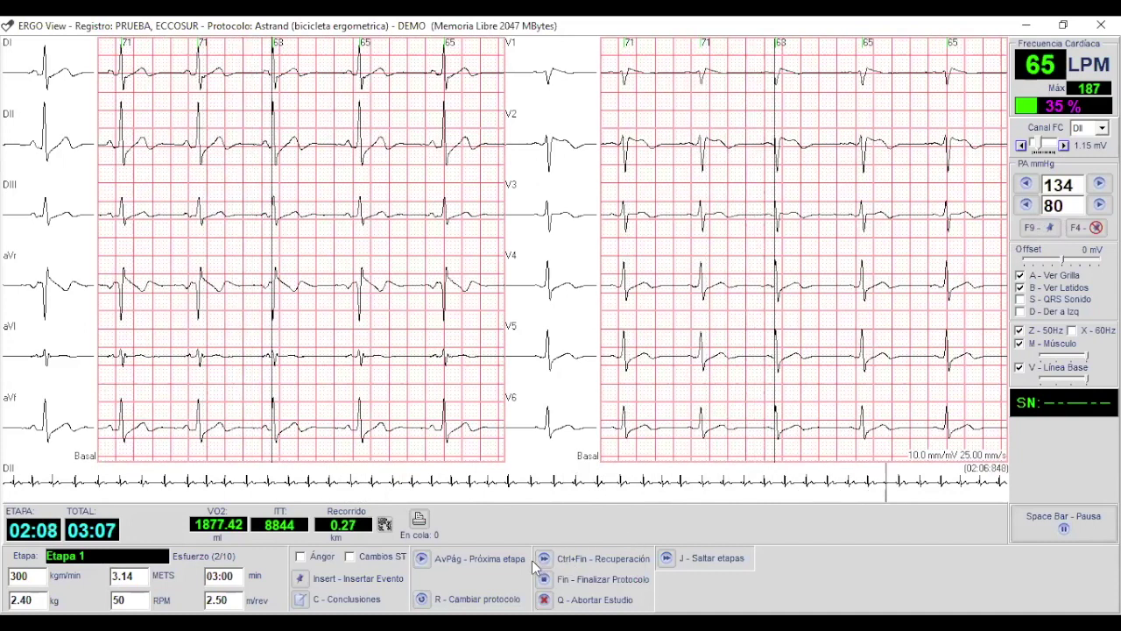
pyautogui.click(483, 560)
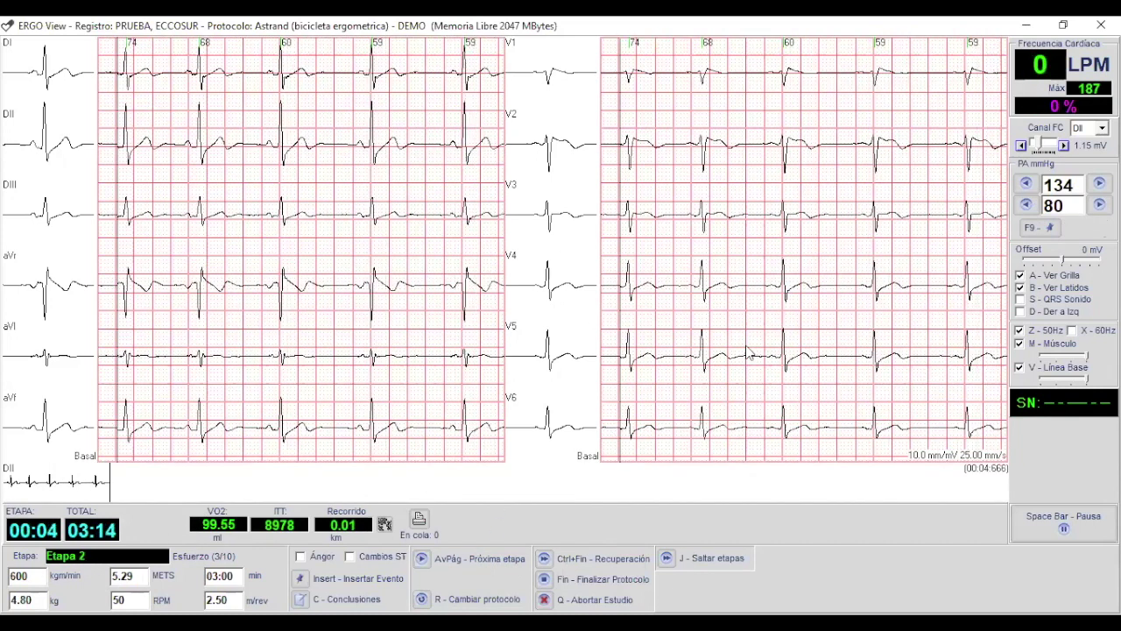
# Step: Record a blood pressure of 144/78 mmHg for Etapa 2 and advance to Etapa 3
pyautogui.doubleClick(1062, 185)
pyautogui.write('144')
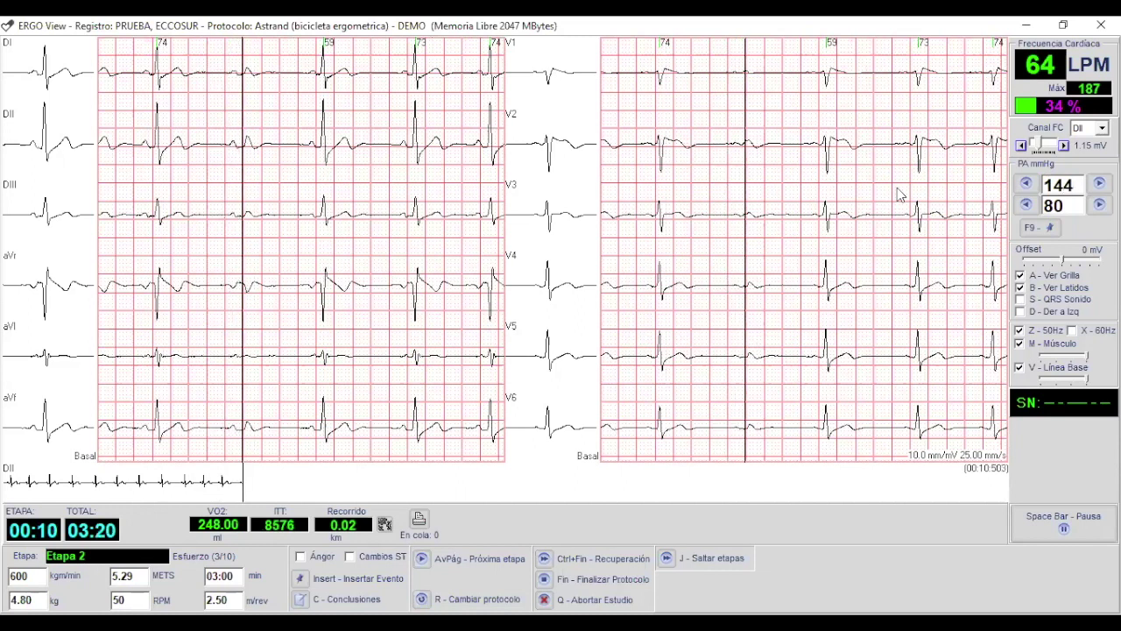
pyautogui.press('Tab')
pyautogui.write('78')
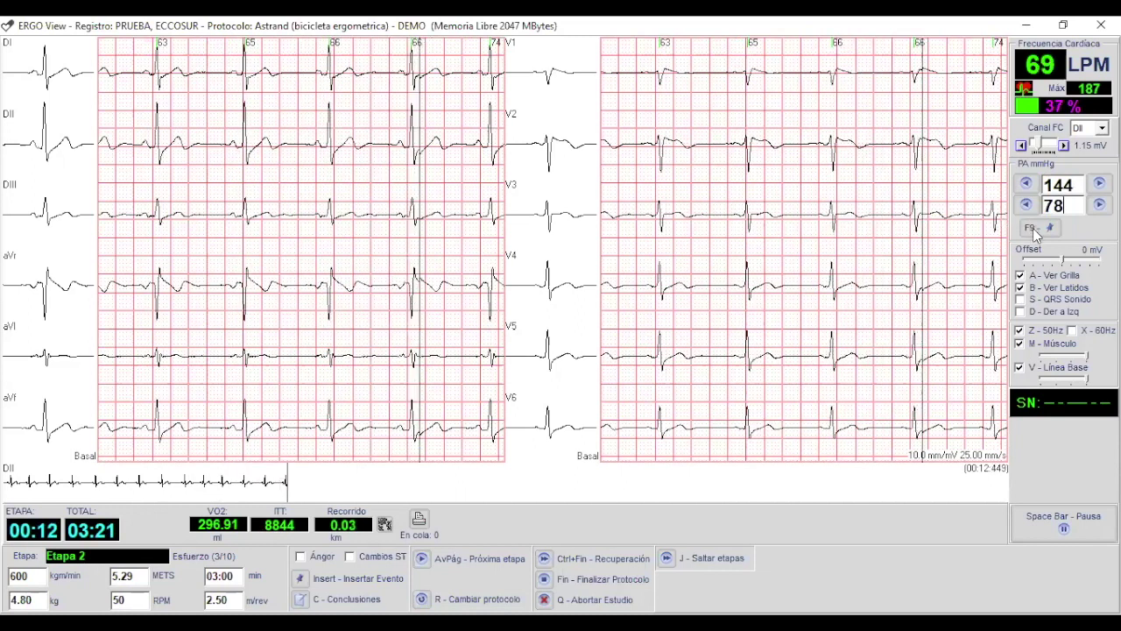
pyautogui.click(499, 561)
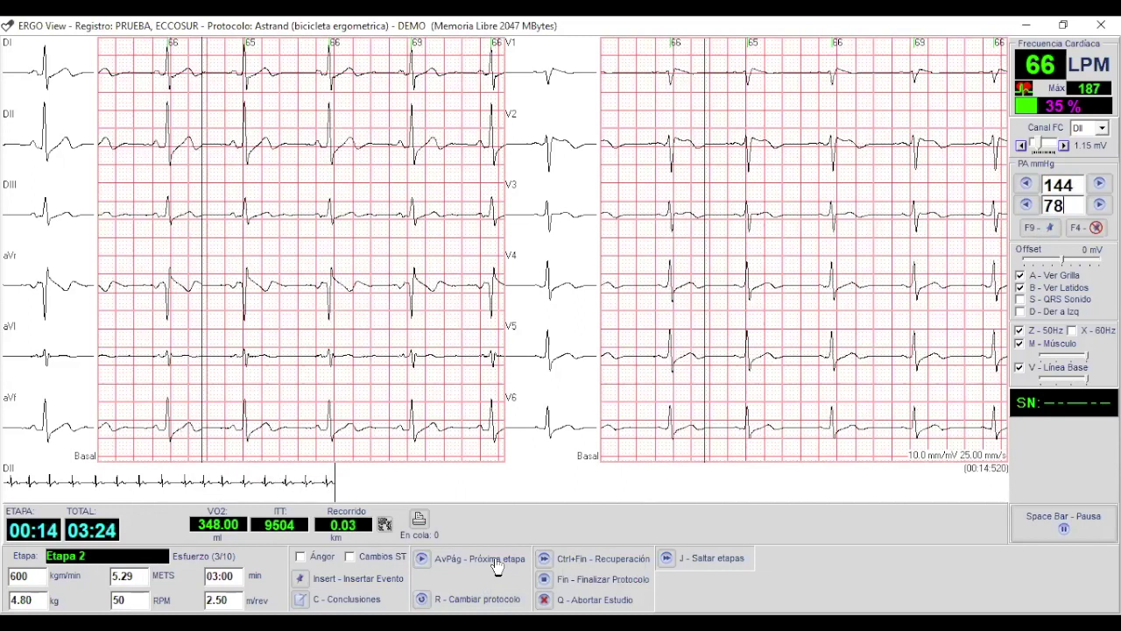
# Step: Enter a systolic pressure of 164 mmHg for Etapa 3 and move on to Recuperación 1
pyautogui.doubleClick(1081, 181)
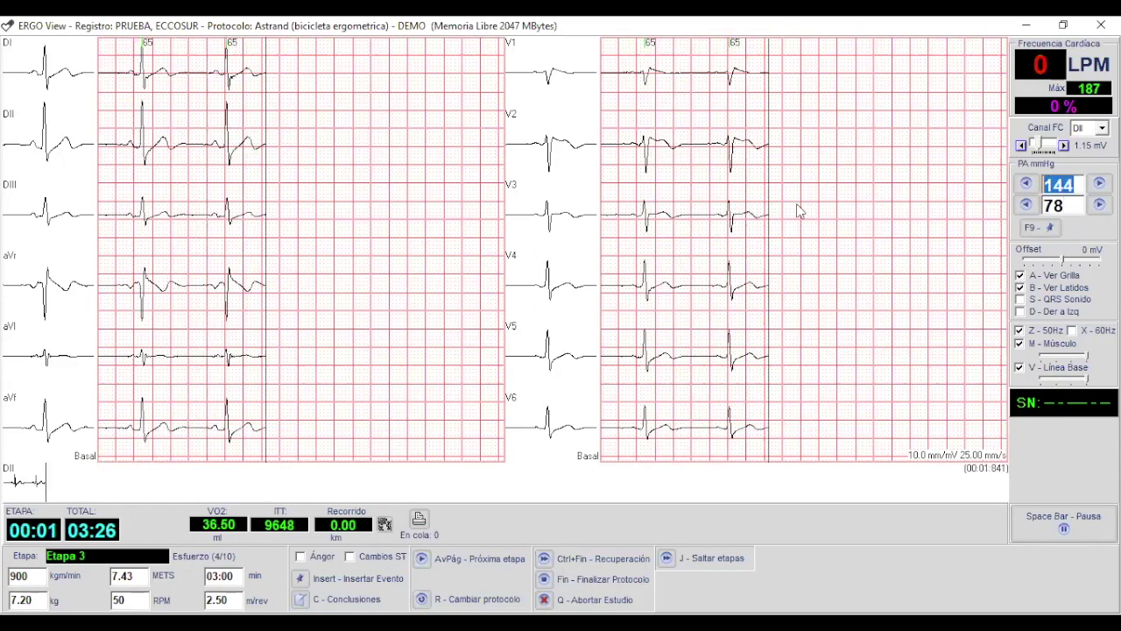
pyautogui.write('164')
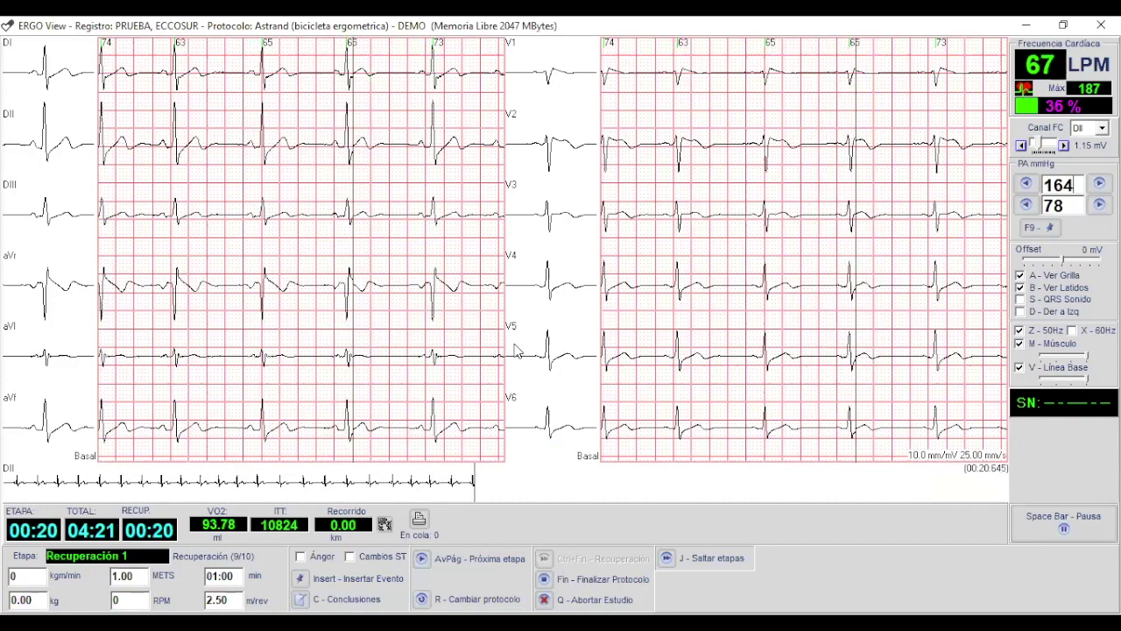
# Step: Enter a systolic pressure of 138 mmHg for Recuperación 1 and confirm it
pyautogui.press('F9')
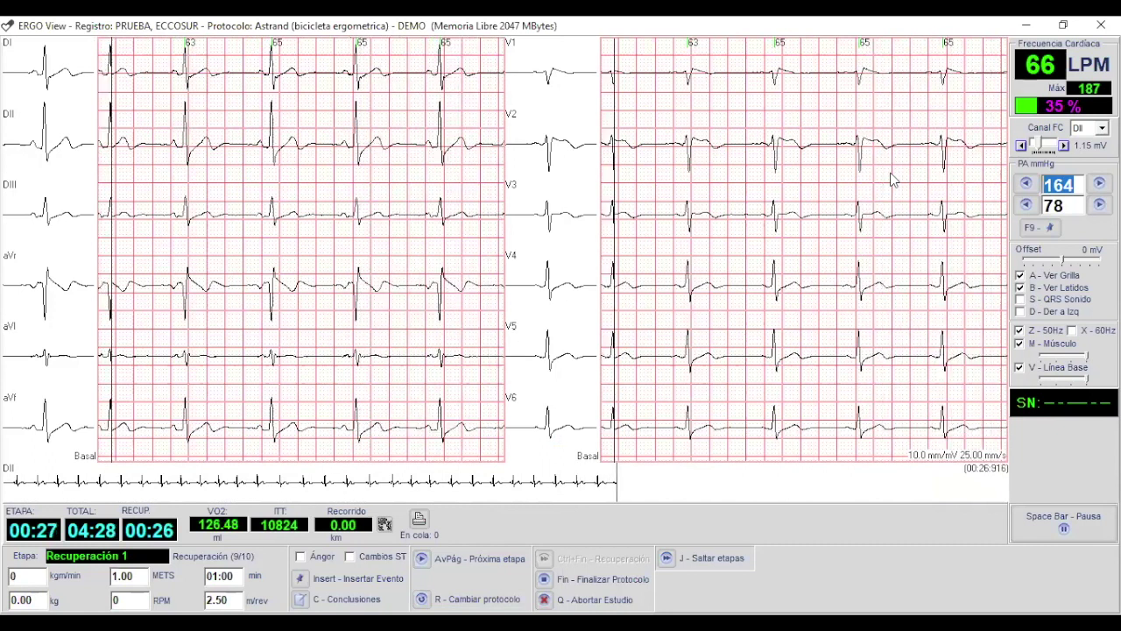
pyautogui.write('138')
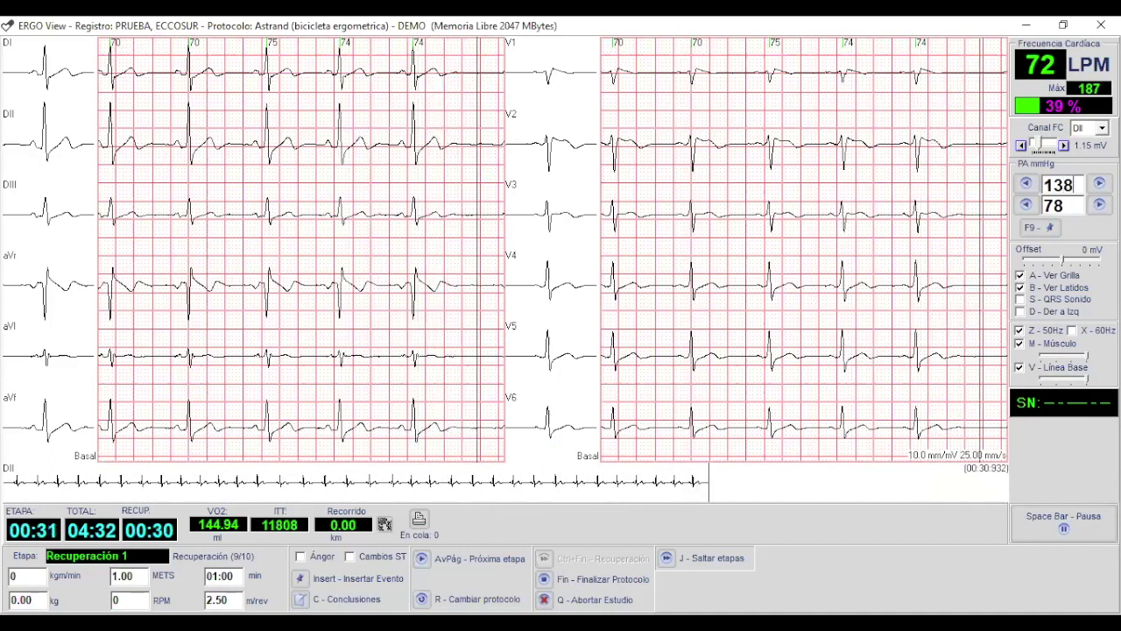
pyautogui.press('Return')
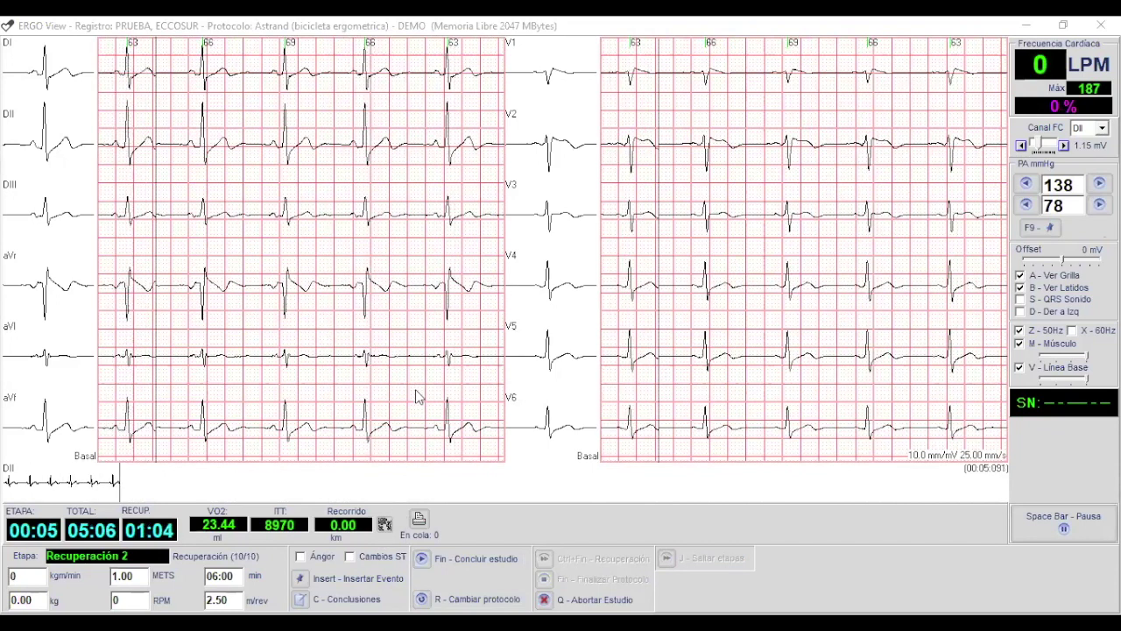
# Step: Insert a BRD: Bloqueo de Rama derecha event into the Recuperación 2 recording
pyautogui.click(361, 580)
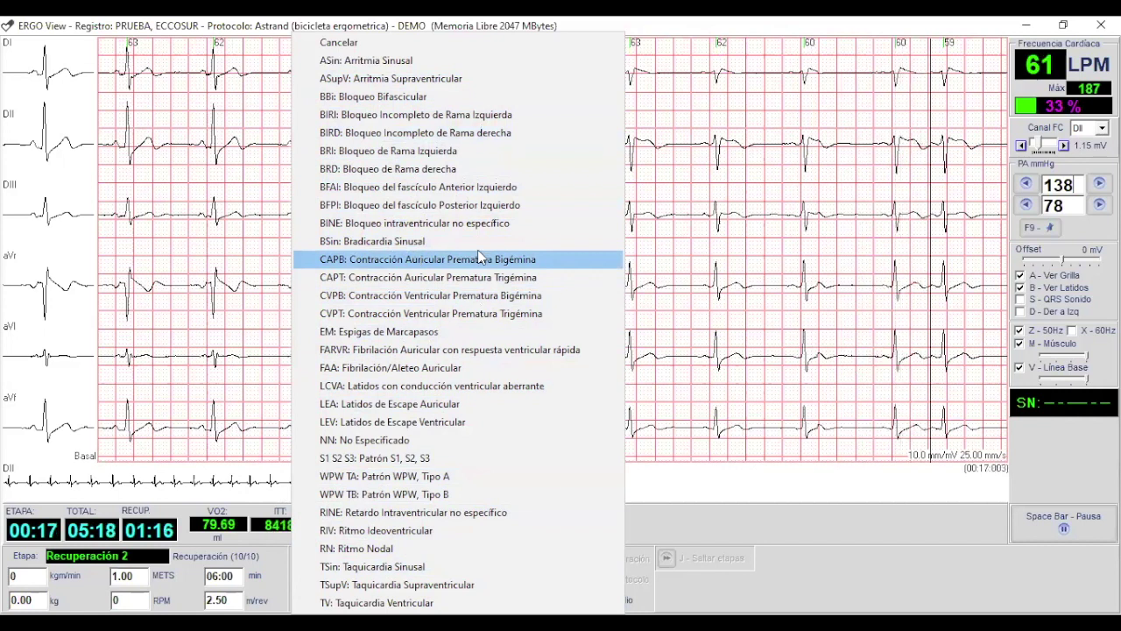
pyautogui.click(391, 168)
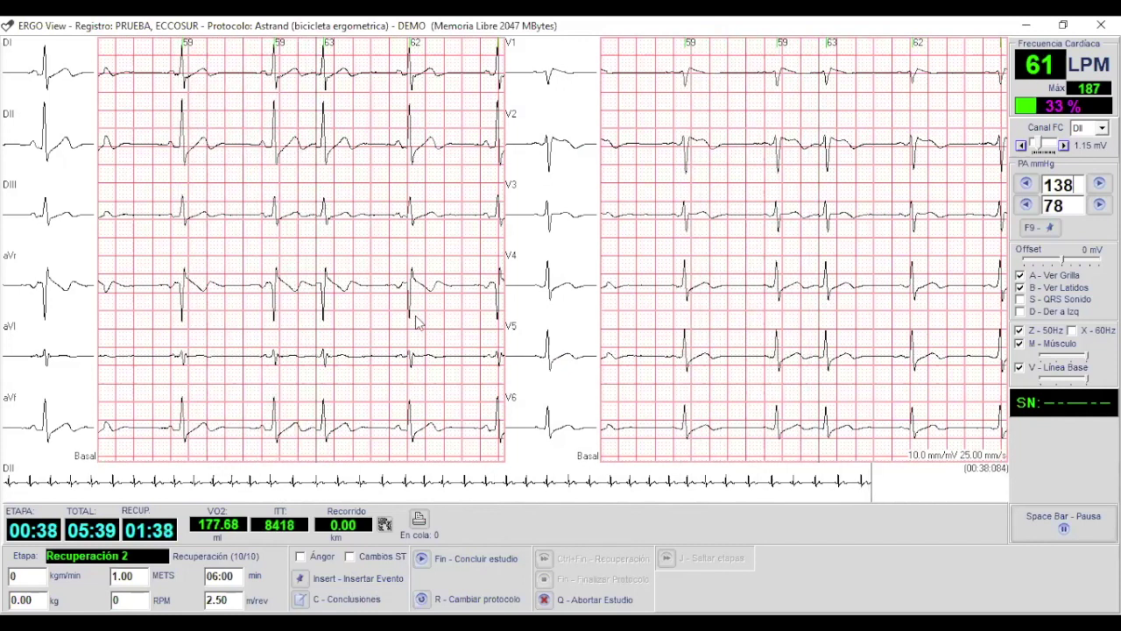
# Step: Pause the running ECG acquisition to examine the captured 12-lead tracing and resume it, two times
pyautogui.press('space')
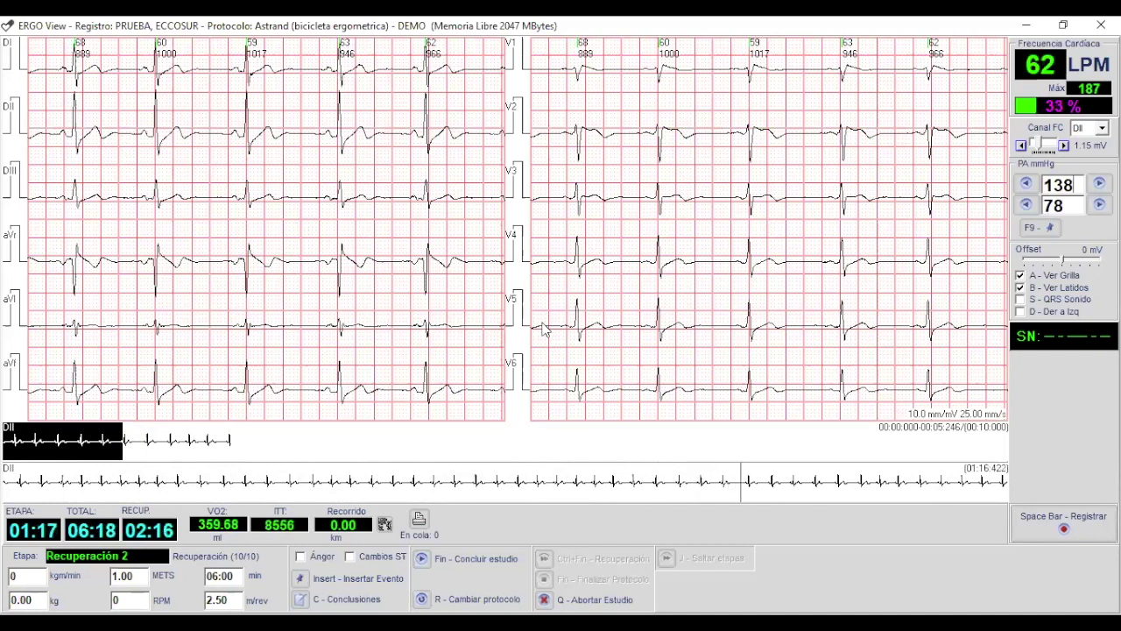
pyautogui.press('space')
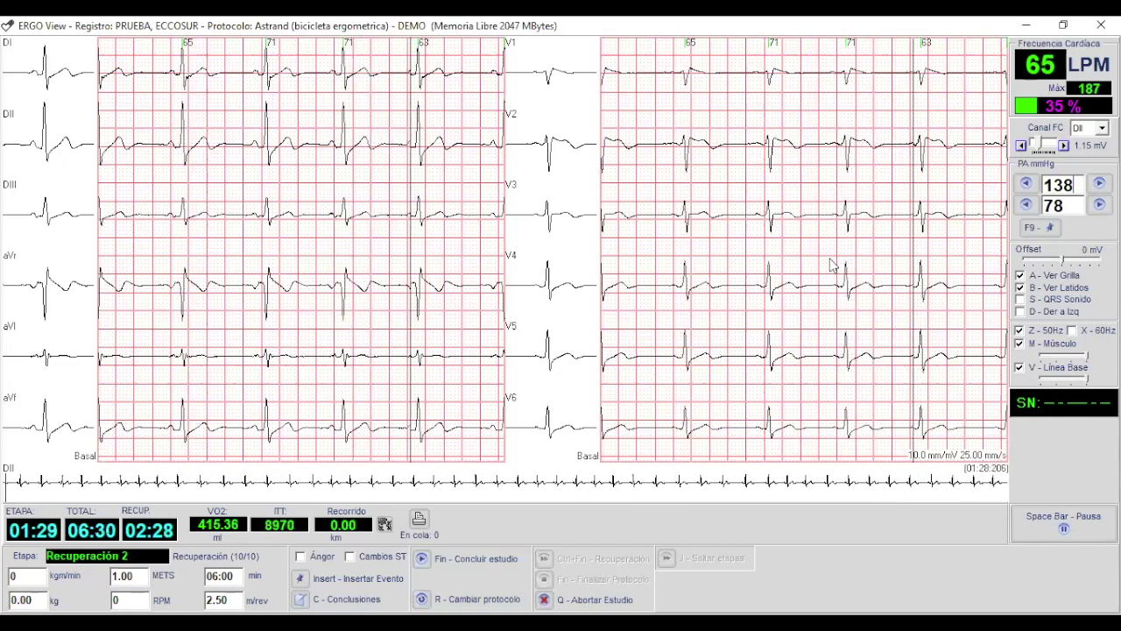
pyautogui.press('space')
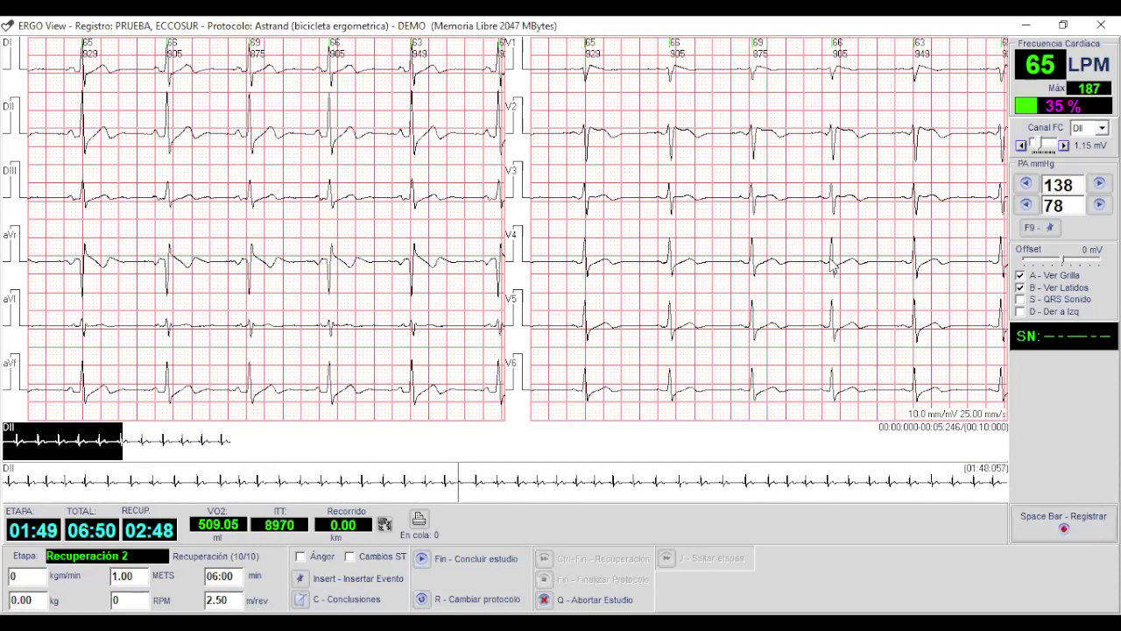
pyautogui.press('space')
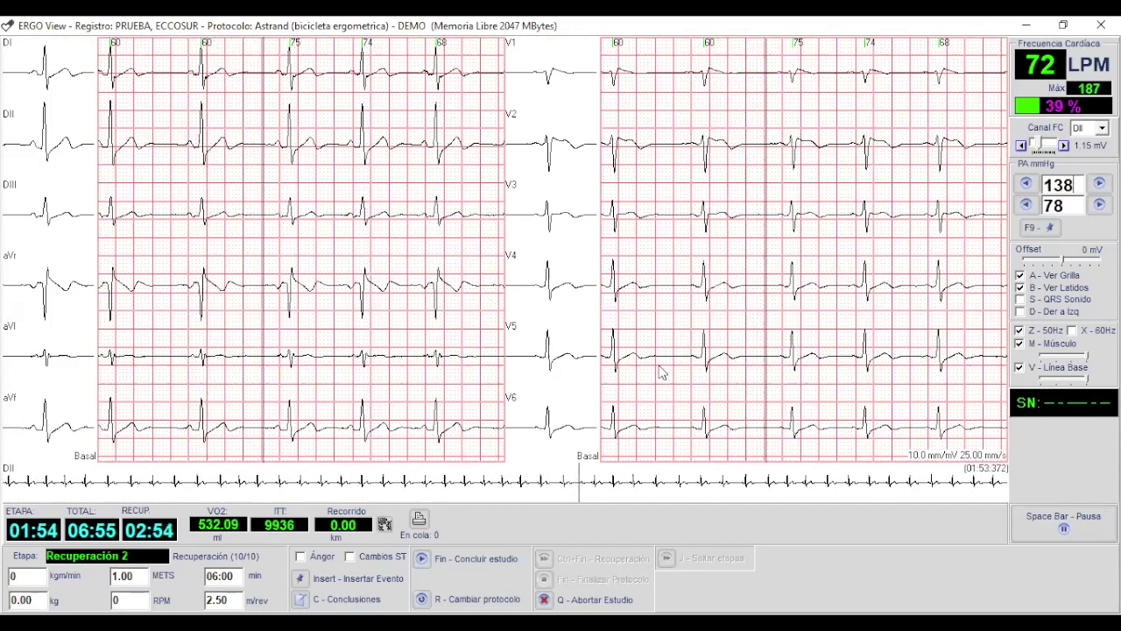
# Step: Flag ST changes for Recuperación 2 and insert the predefined PEG NORMAL text into the study's conclusions
pyautogui.click(351, 557)
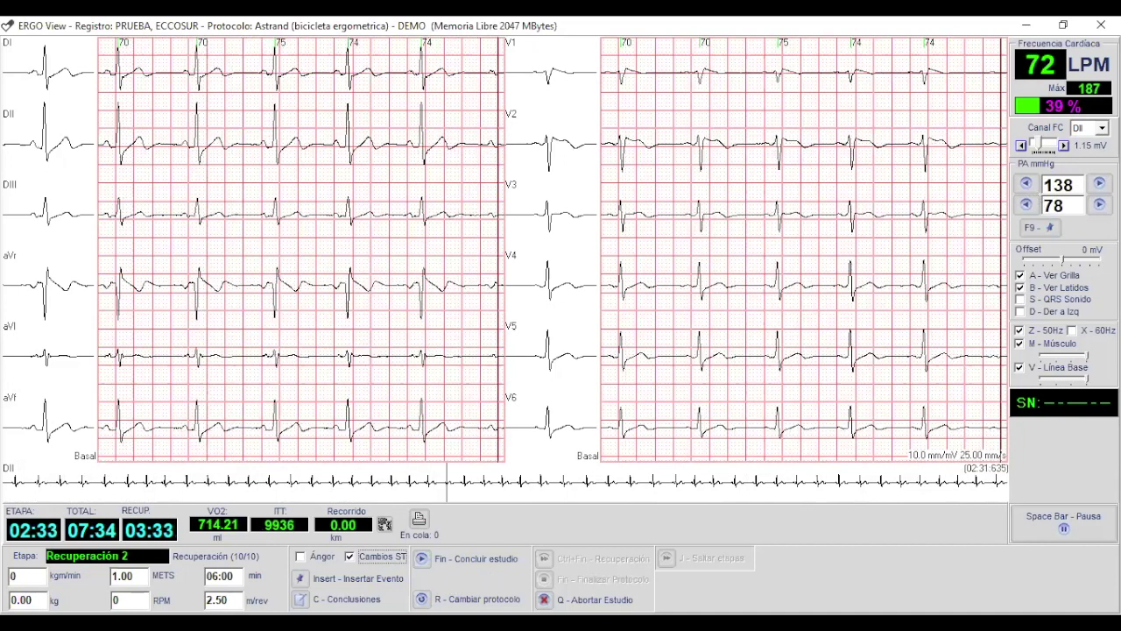
pyautogui.press('c')
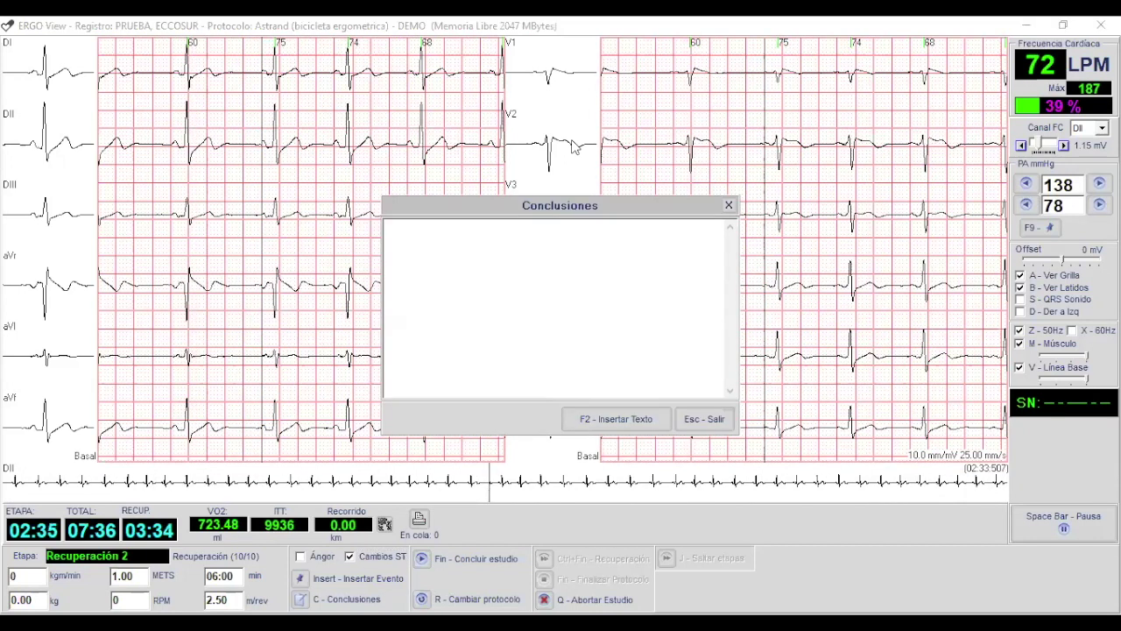
pyautogui.moveTo(569, 205); pyautogui.dragTo(571, 141)
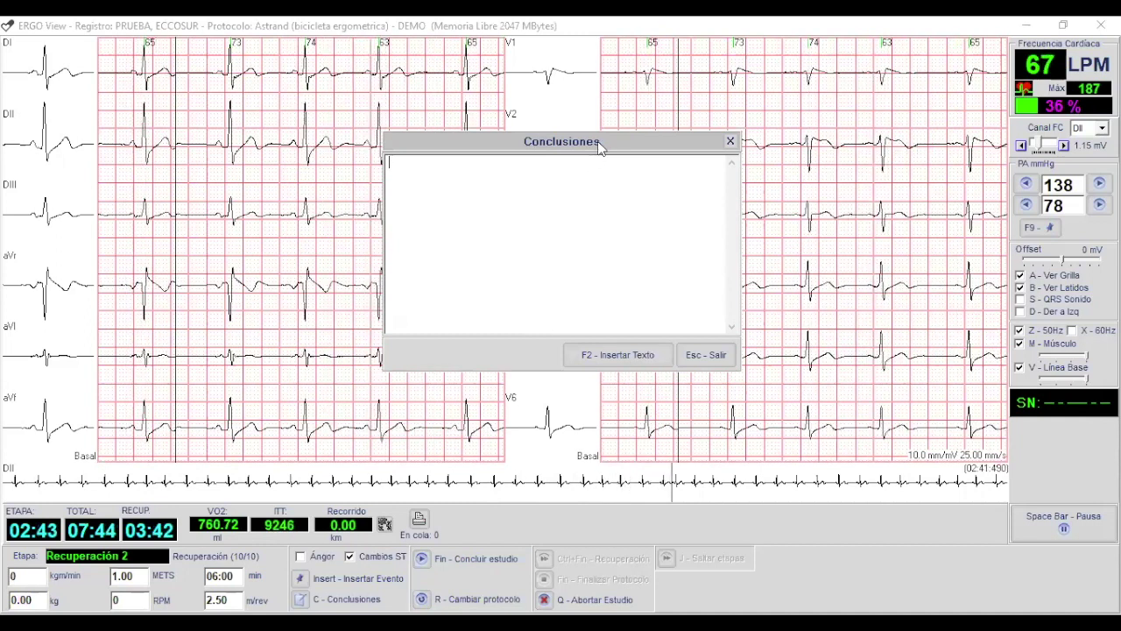
pyautogui.moveTo(583, 147); pyautogui.dragTo(567, 160)
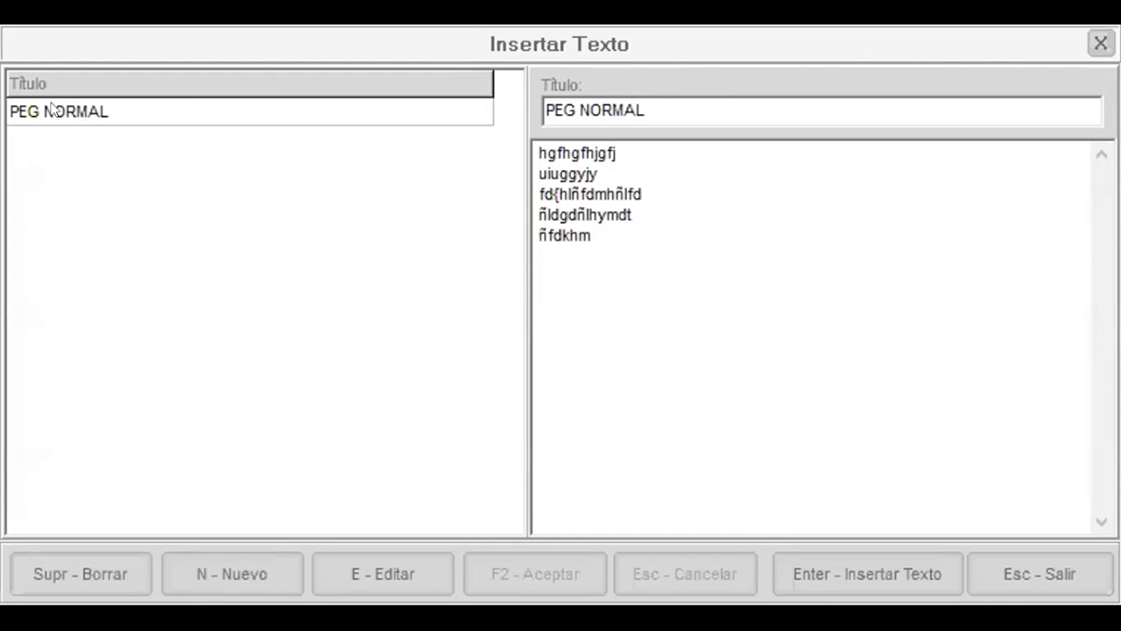
pyautogui.click(71, 121)
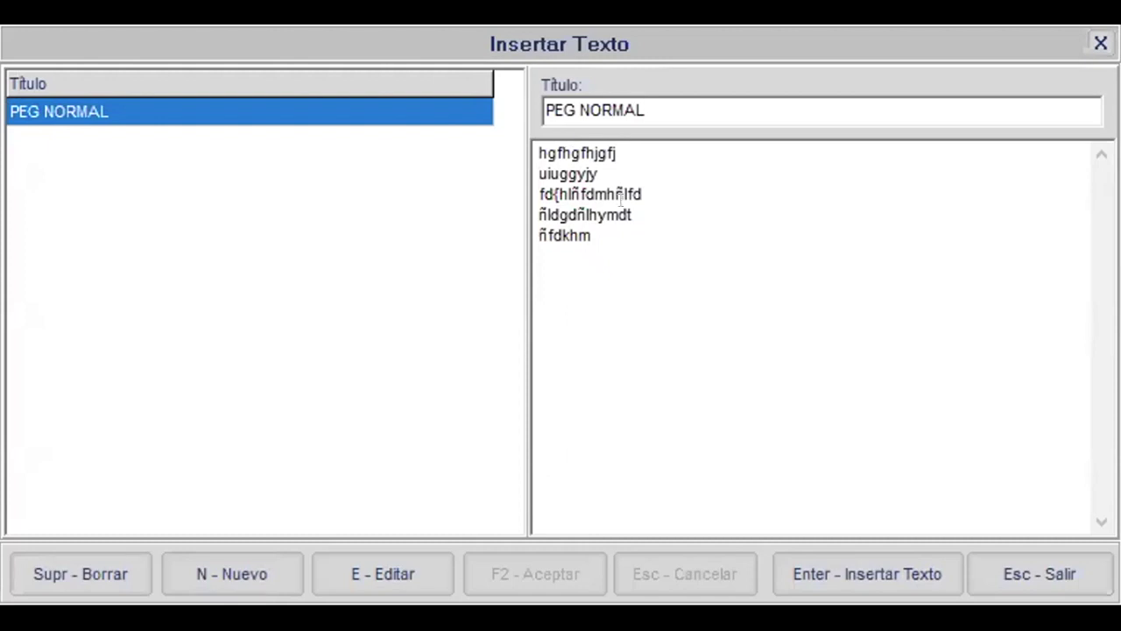
pyautogui.click(899, 569)
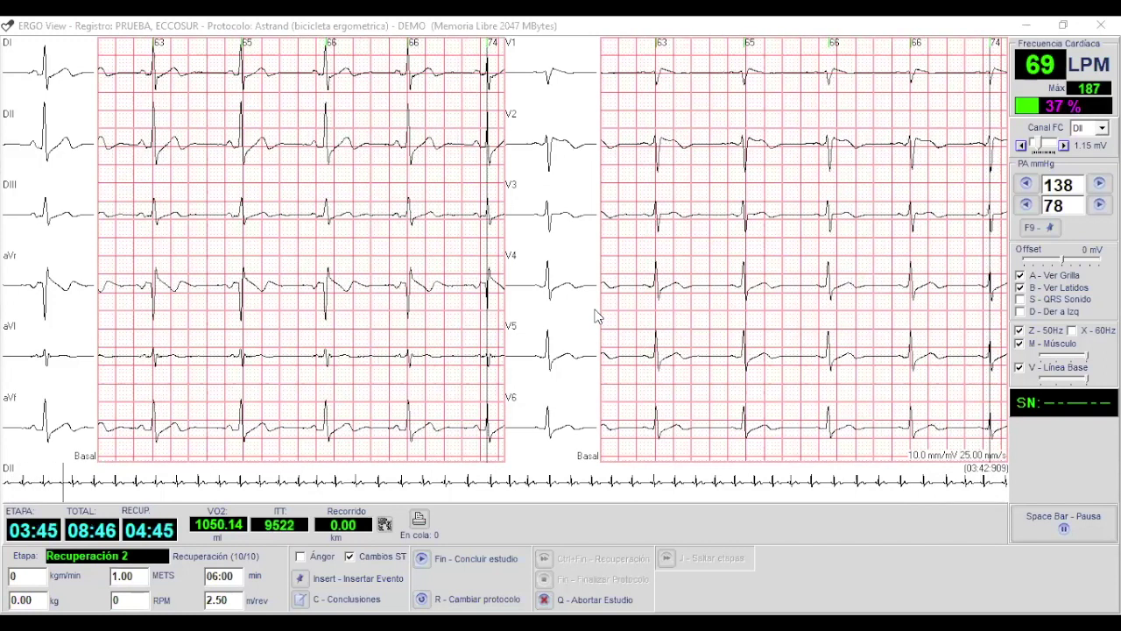
# Step: Record a blood pressure of 120/80 mmHg for Recuperación 2
pyautogui.doubleClick(1084, 185)
pyautogui.write('120')
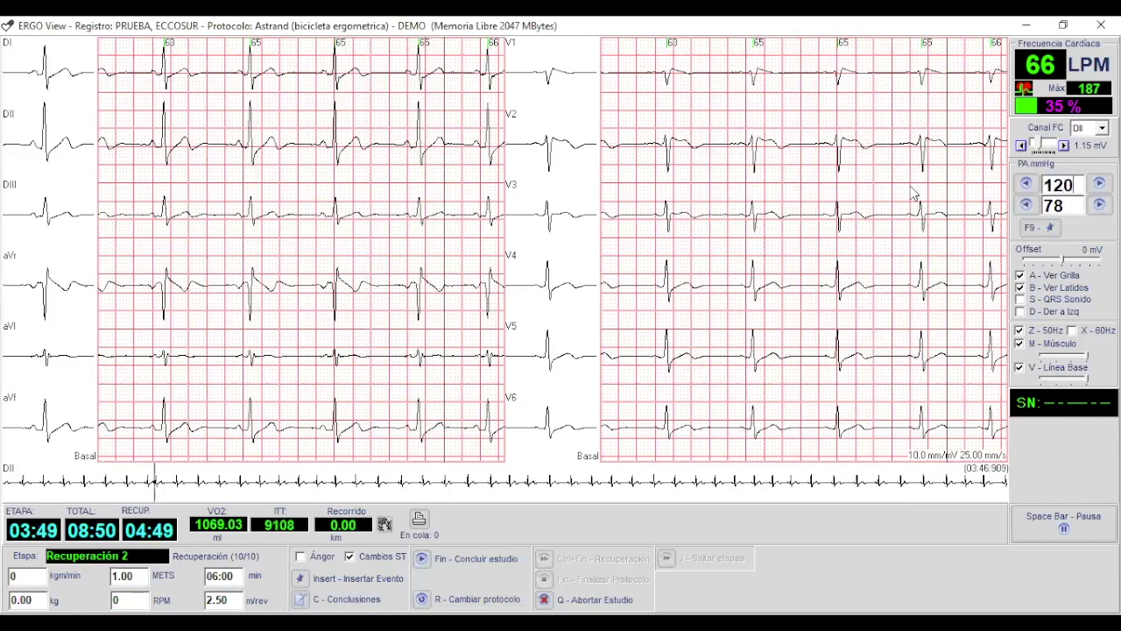
pyautogui.press('Tab')
pyautogui.write('80')
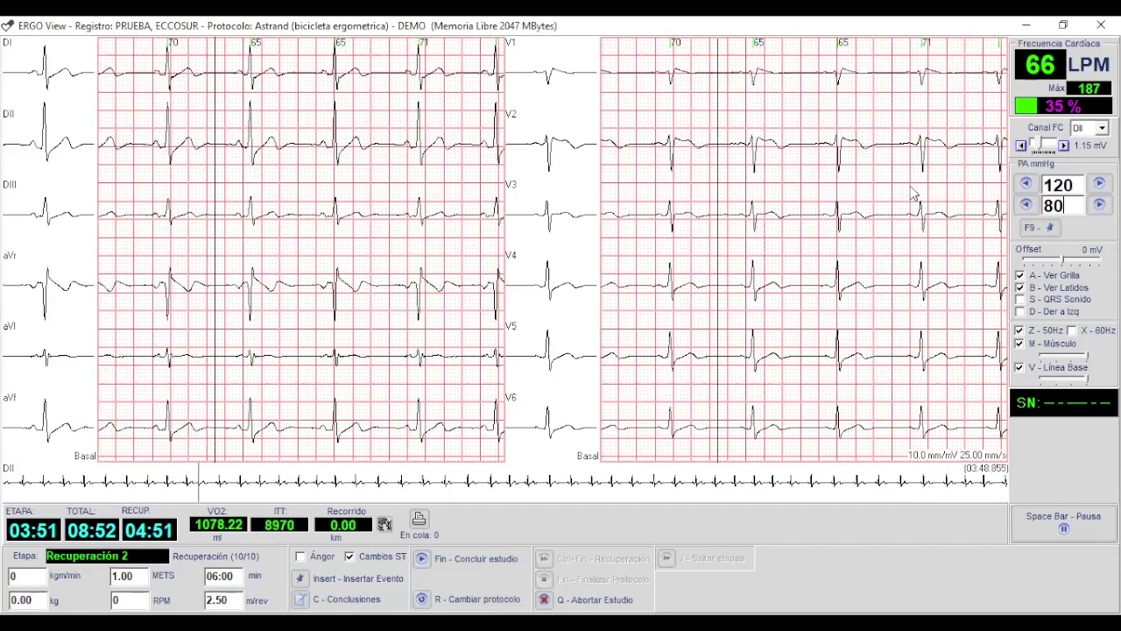
pyautogui.click(1049, 227)
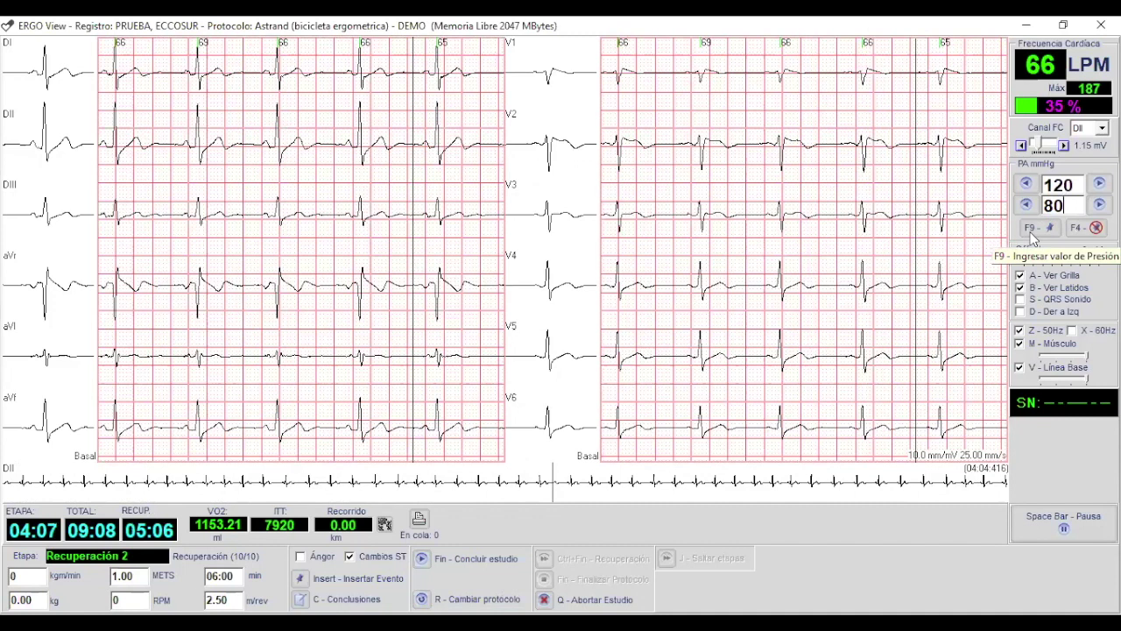
# Step: Conclude the study with Agotamiento muscular as the reason for ending the protocol
pyautogui.click(480, 561)
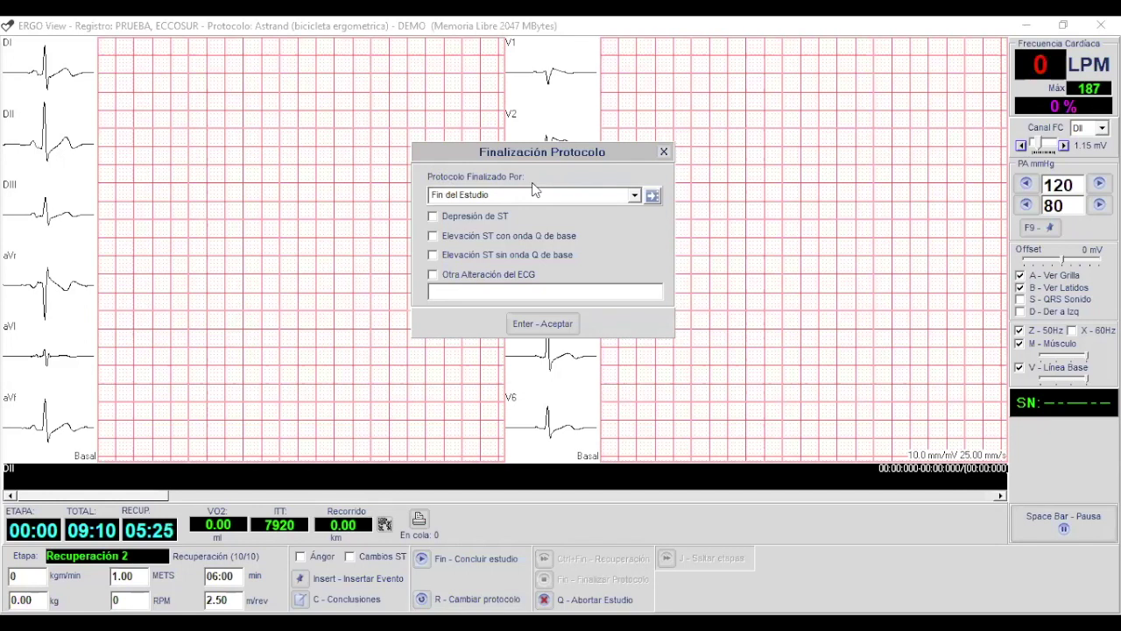
pyautogui.click(634, 195)
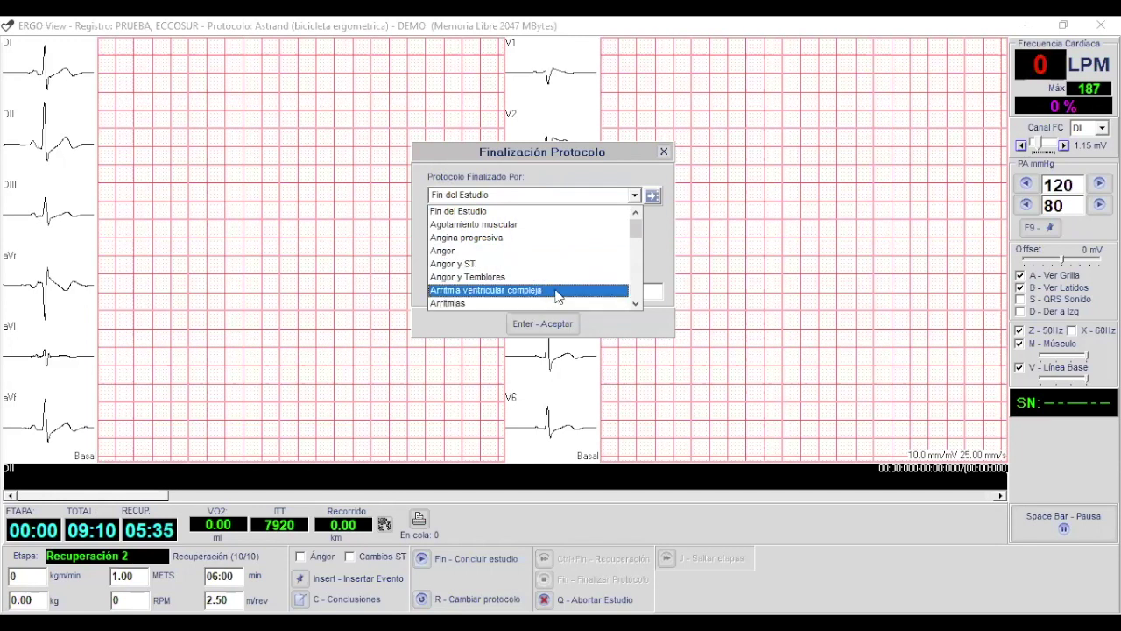
pyautogui.click(673, 238)
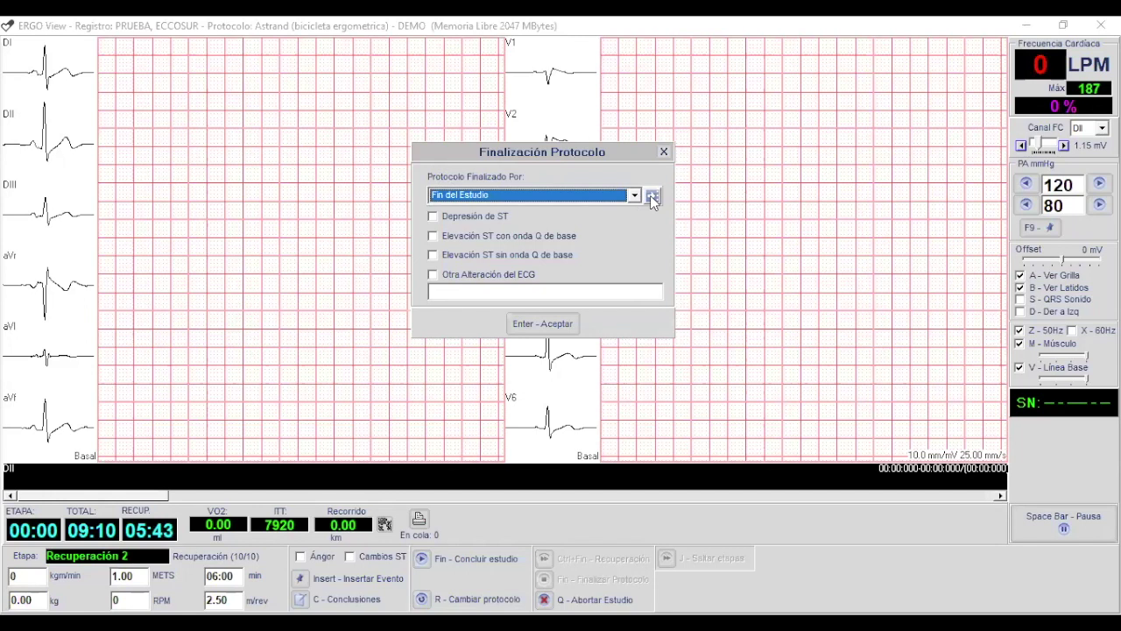
pyautogui.click(598, 195)
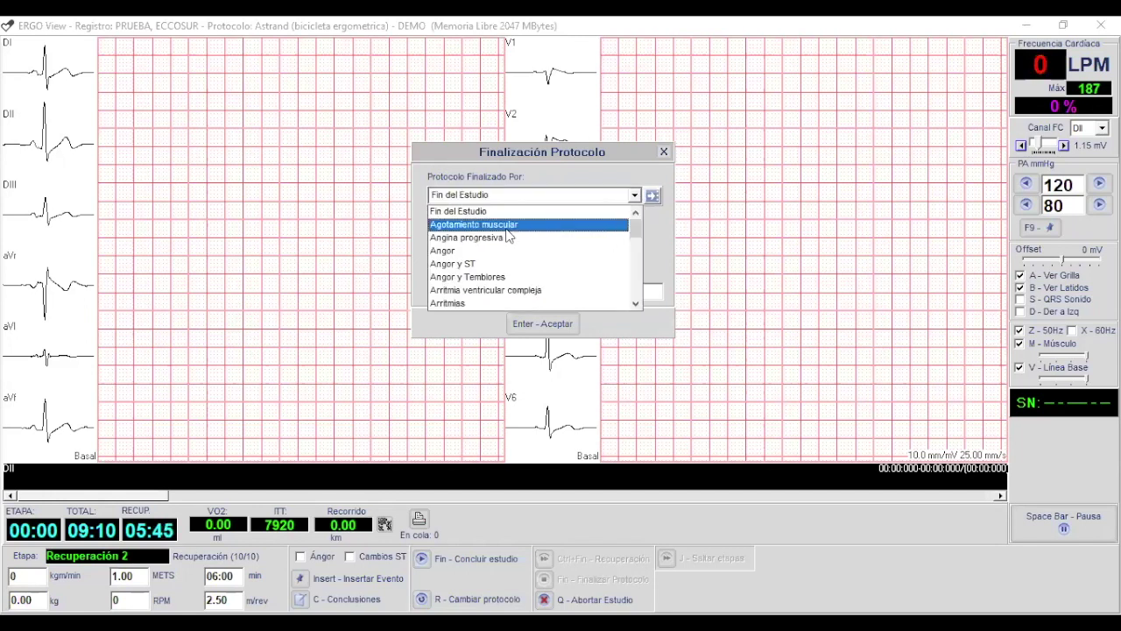
pyautogui.click(506, 226)
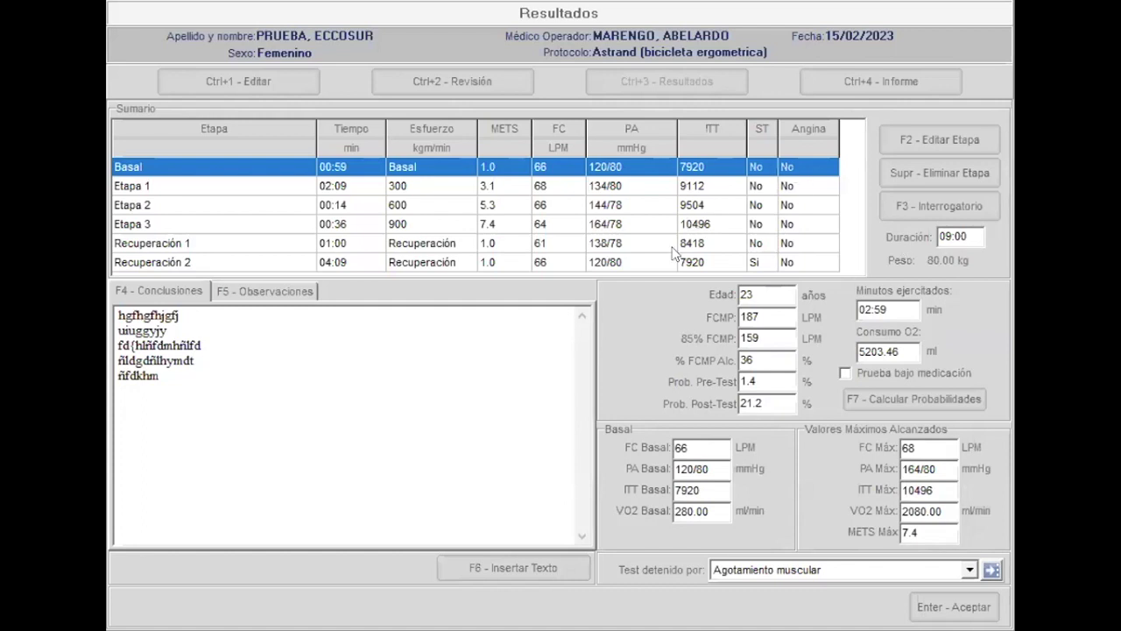
# Step: Look through the effort and heart rate values of the exercise and recovery stages in the results summary
pyautogui.click(403, 188)
pyautogui.click(416, 206)
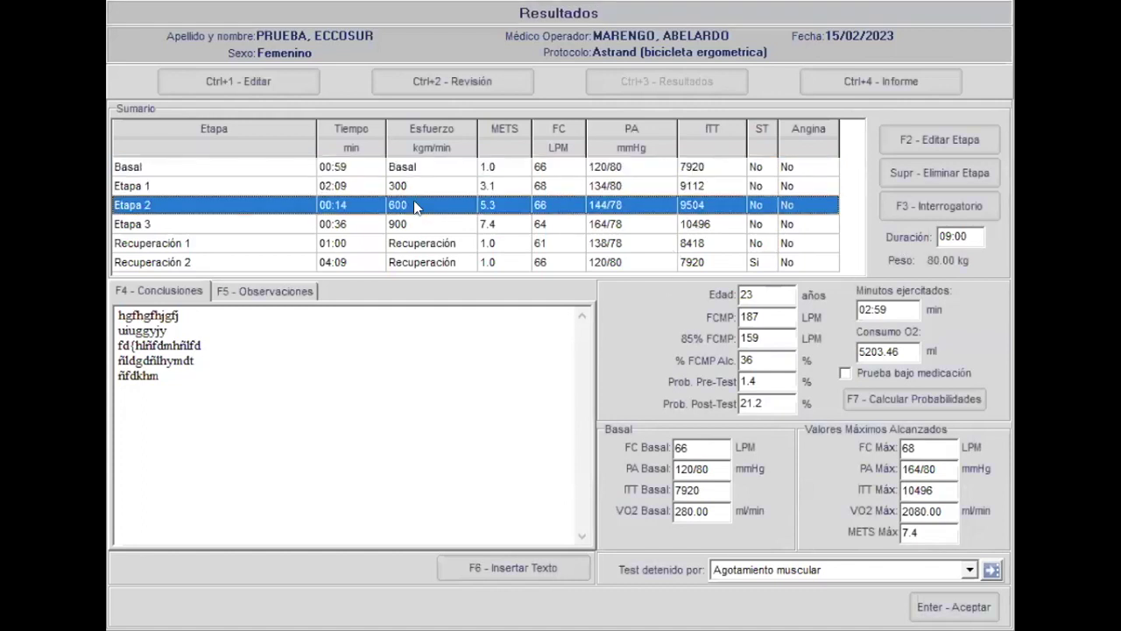
pyautogui.click(417, 244)
pyautogui.click(451, 266)
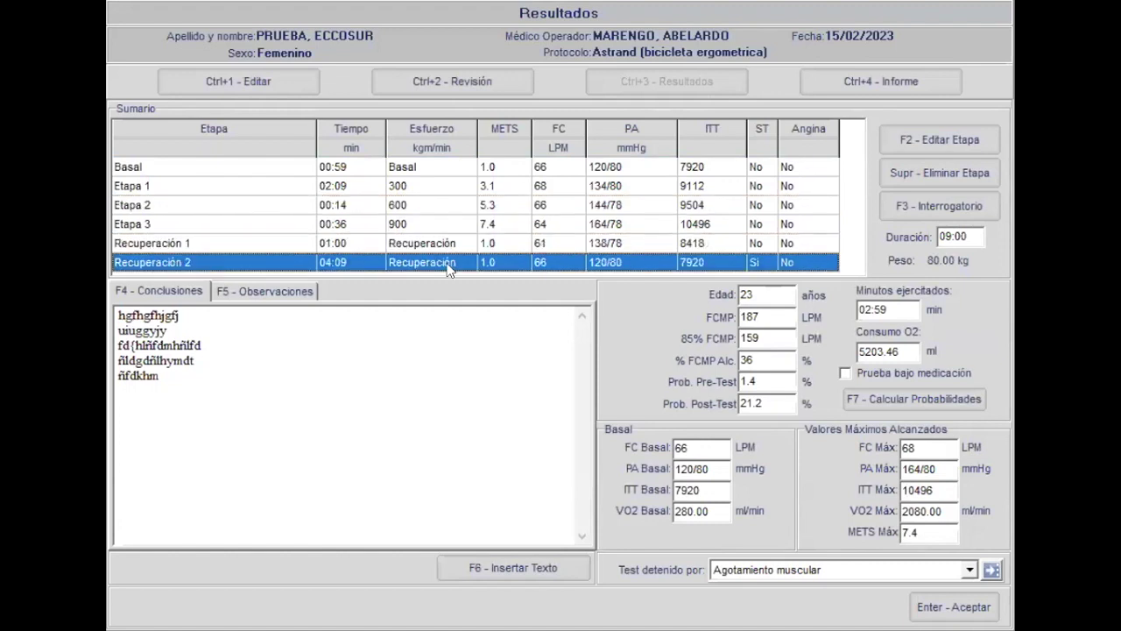
pyautogui.click(550, 187)
pyautogui.click(547, 223)
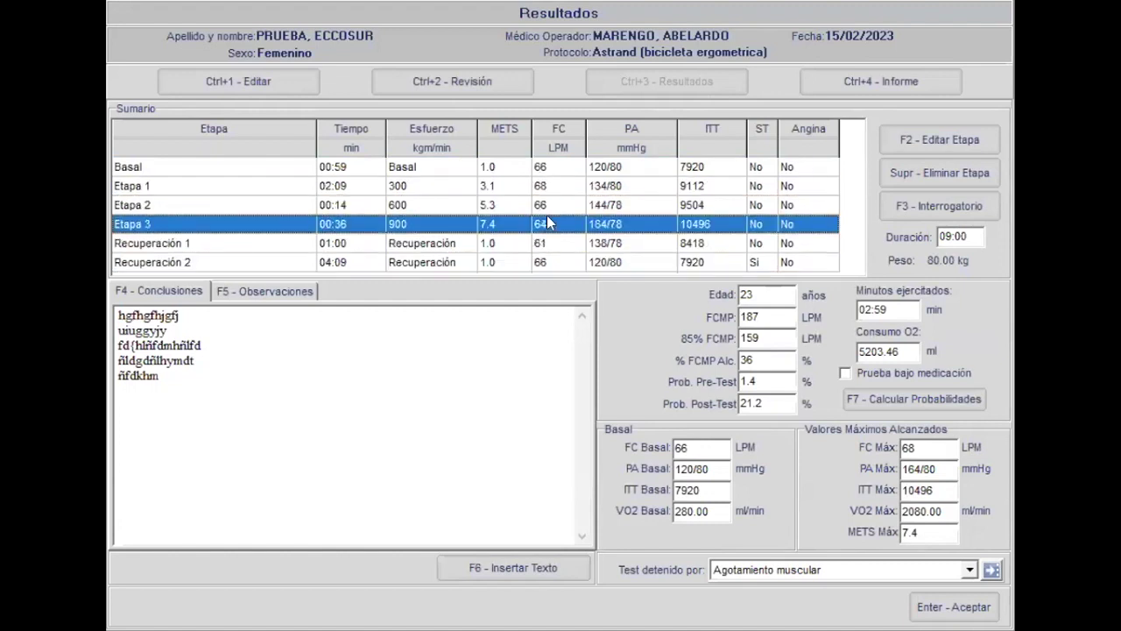
pyautogui.click(549, 191)
pyautogui.click(556, 207)
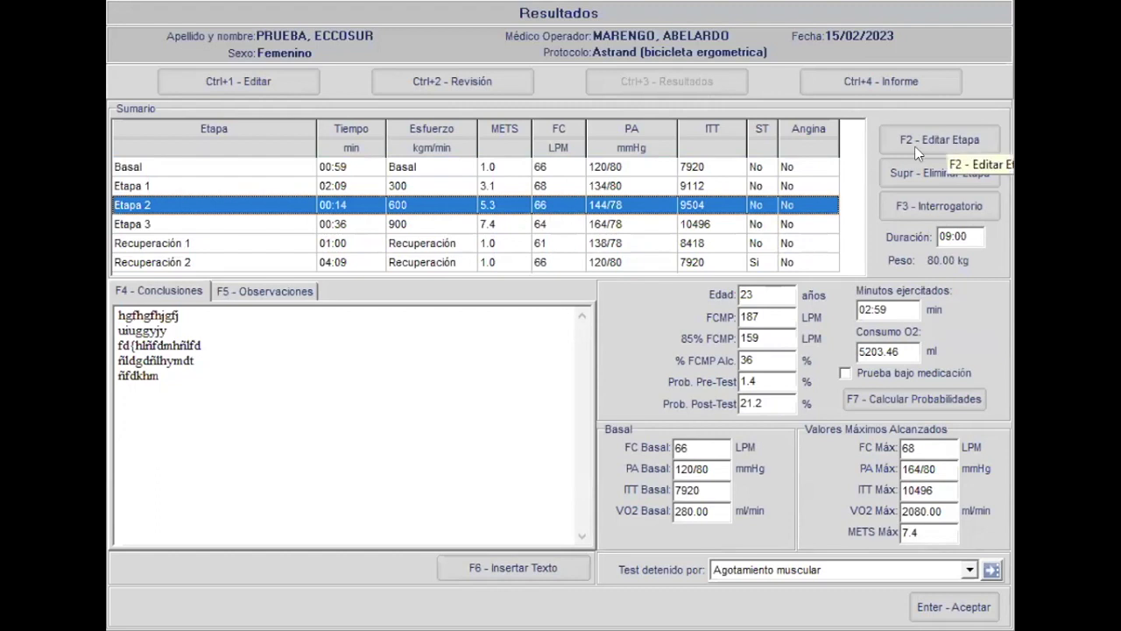
# Step: Edit Etapa 3 in the results summary and set its systolic pressure to 166 mmHg
pyautogui.click(610, 230)
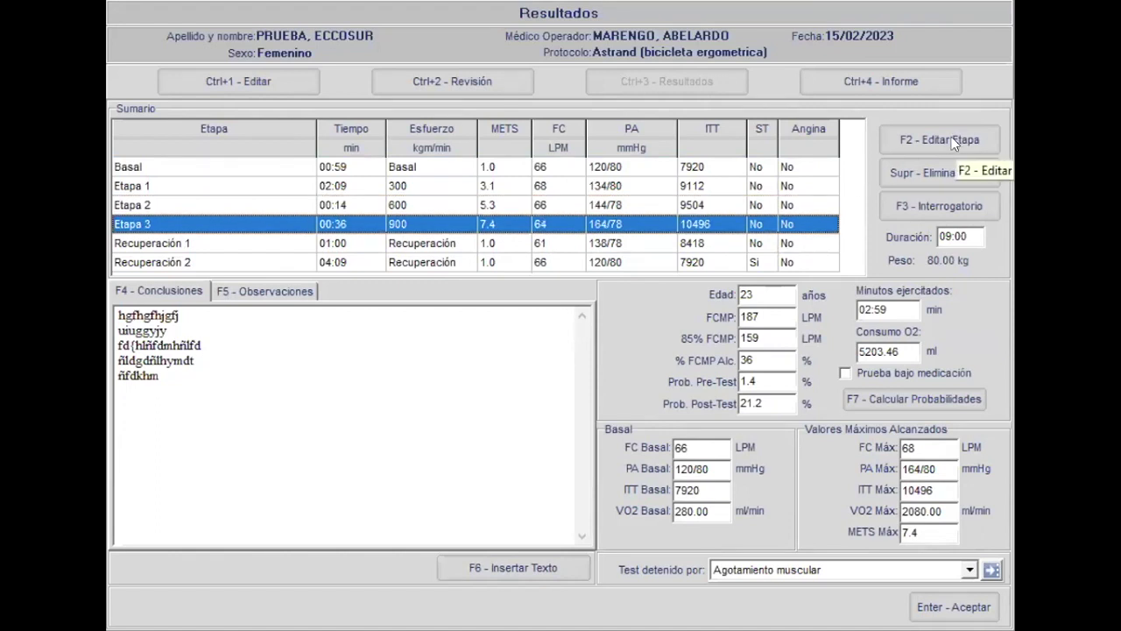
pyautogui.press('F2')
pyautogui.write('166')
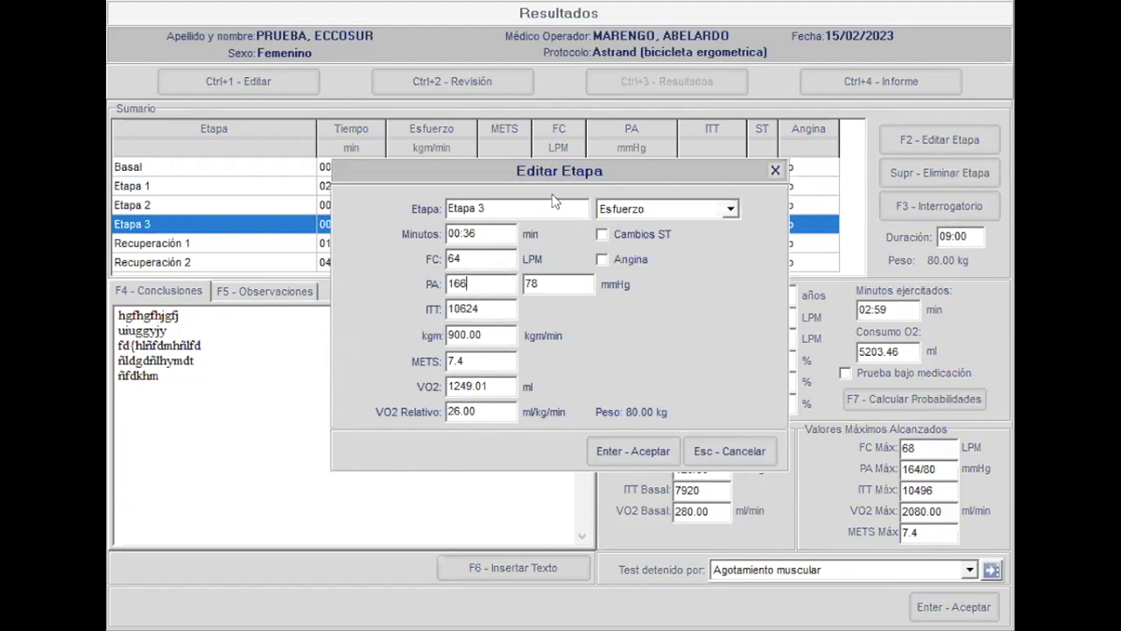
pyautogui.moveTo(616, 177); pyautogui.dragTo(616, 0)
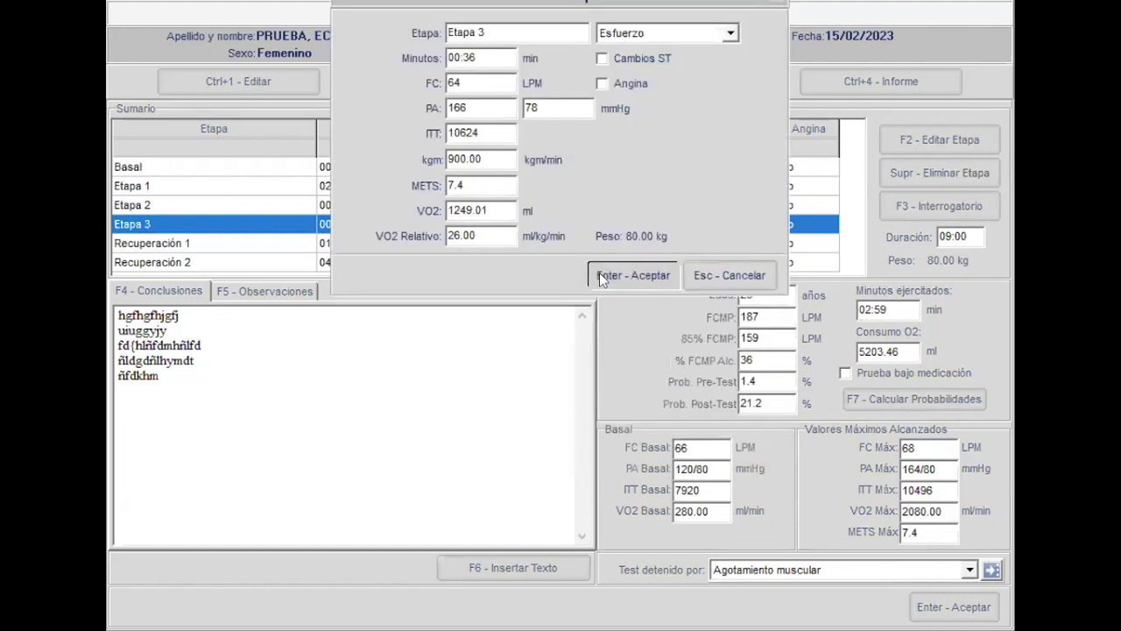
pyautogui.click(599, 272)
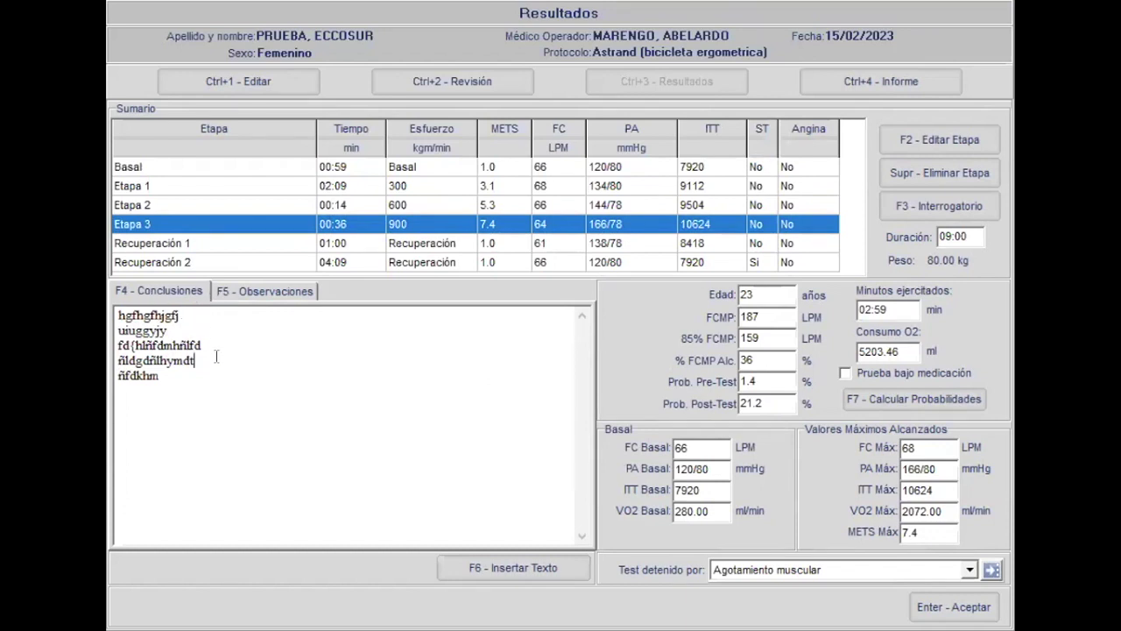
# Step: Check the observations and conclusions texts and the maximum METS value in the study results
pyautogui.click(293, 291)
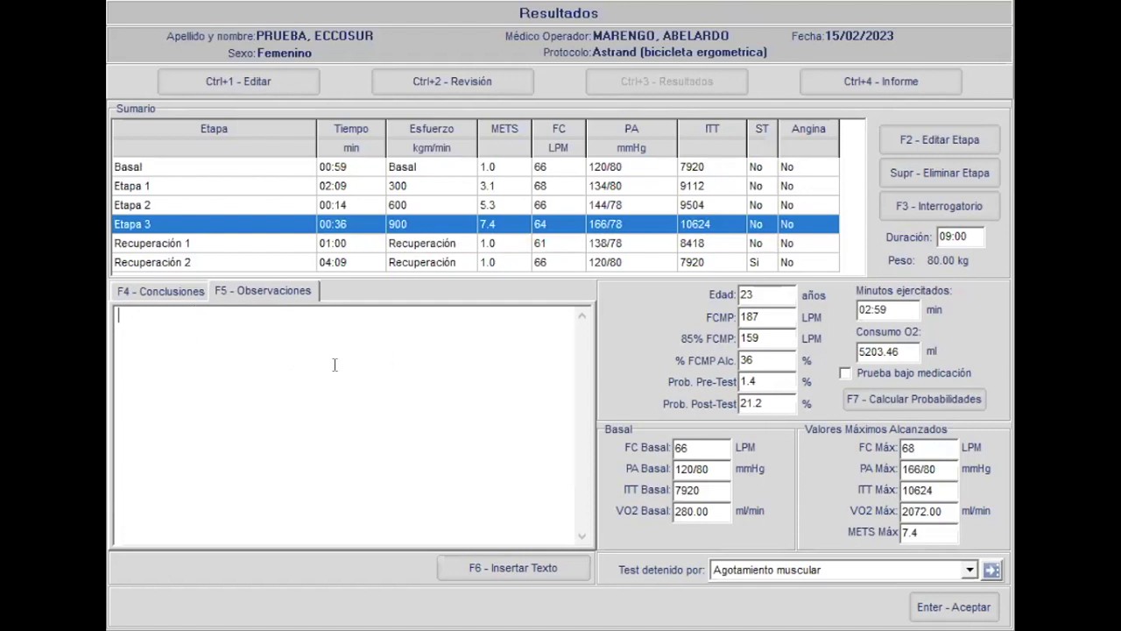
pyautogui.click(166, 283)
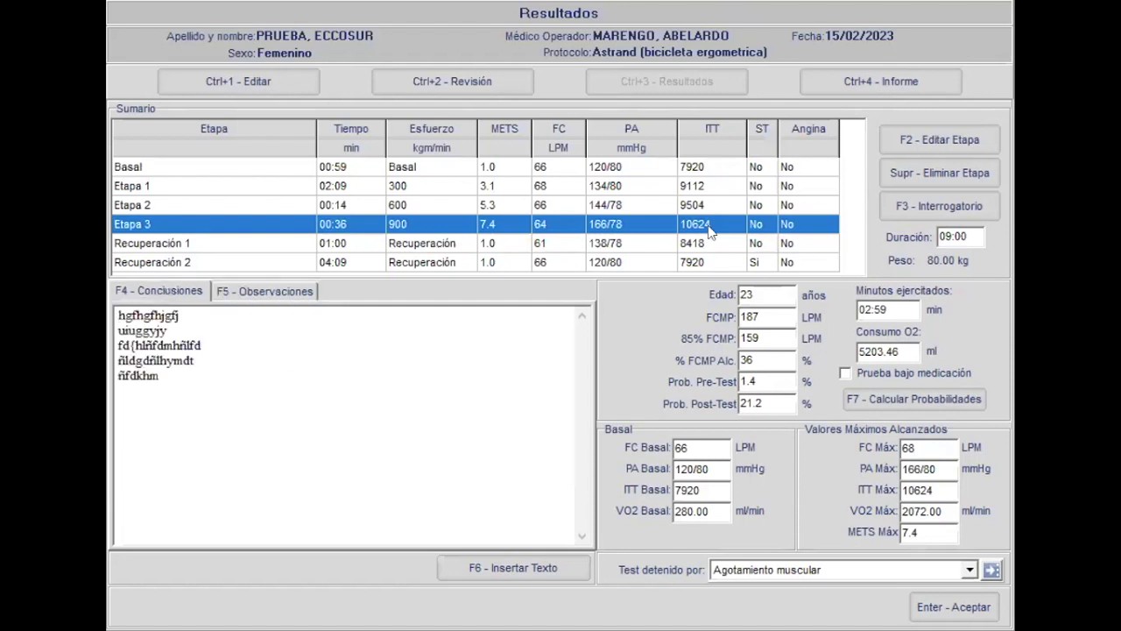
pyautogui.moveTo(924, 532); pyautogui.dragTo(830, 533)
pyautogui.click(939, 532)
pyautogui.moveTo(914, 534); pyautogui.dragTo(871, 538)
pyautogui.click(933, 534)
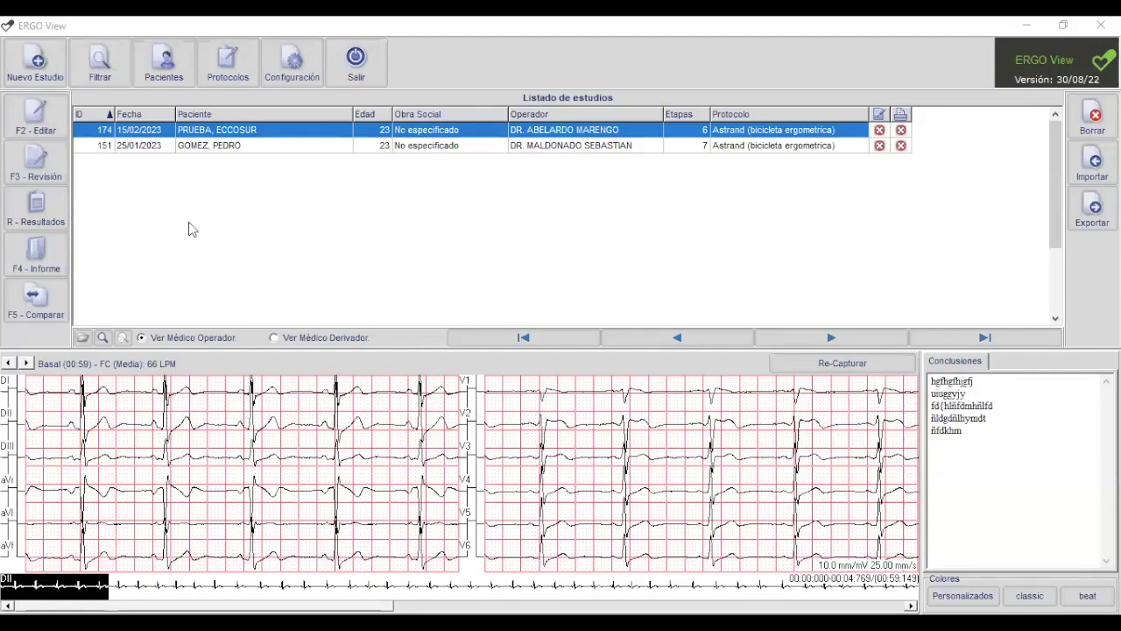
# Step: Open the 15/02/2023 study for review and display its ECG data in the 6x2 lead layout
pyautogui.click(39, 165)
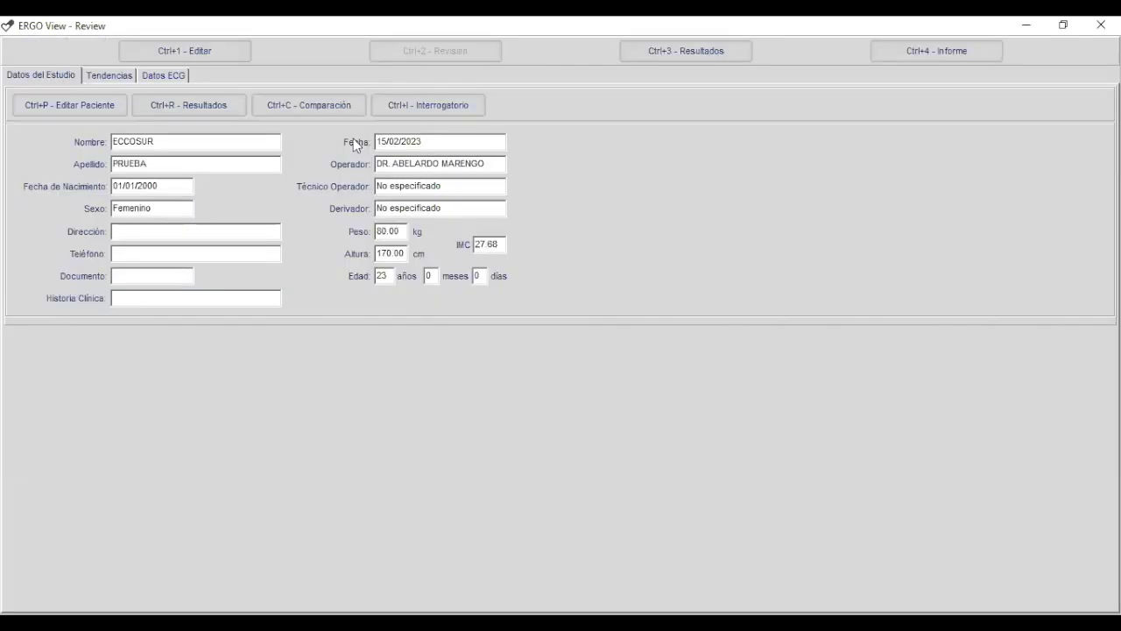
pyautogui.click(162, 75)
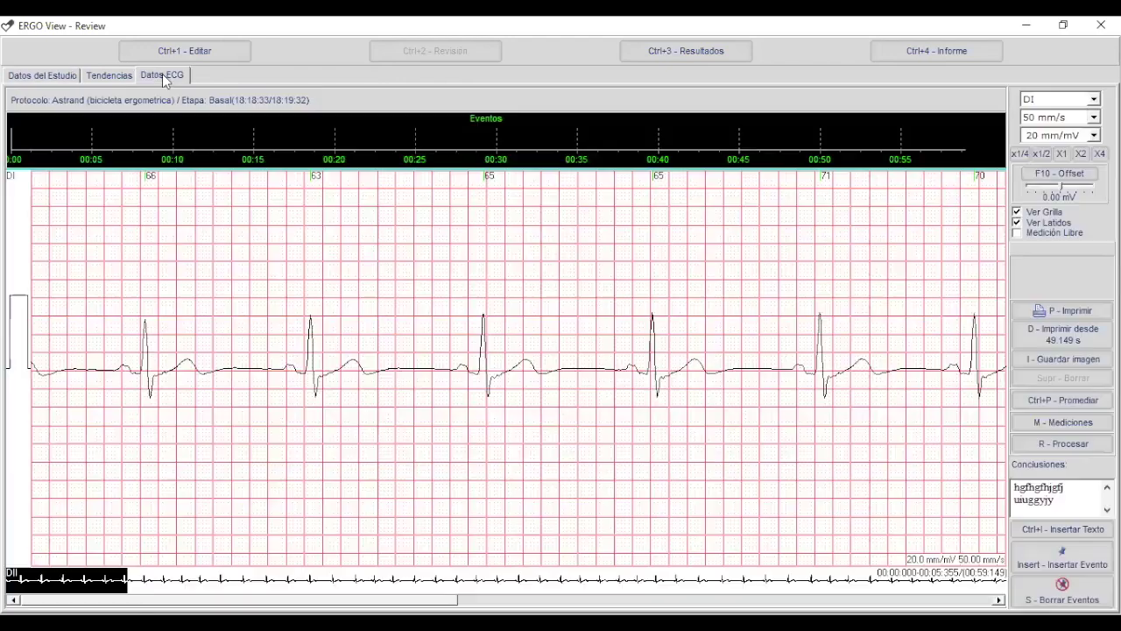
pyautogui.rightClick(588, 300)
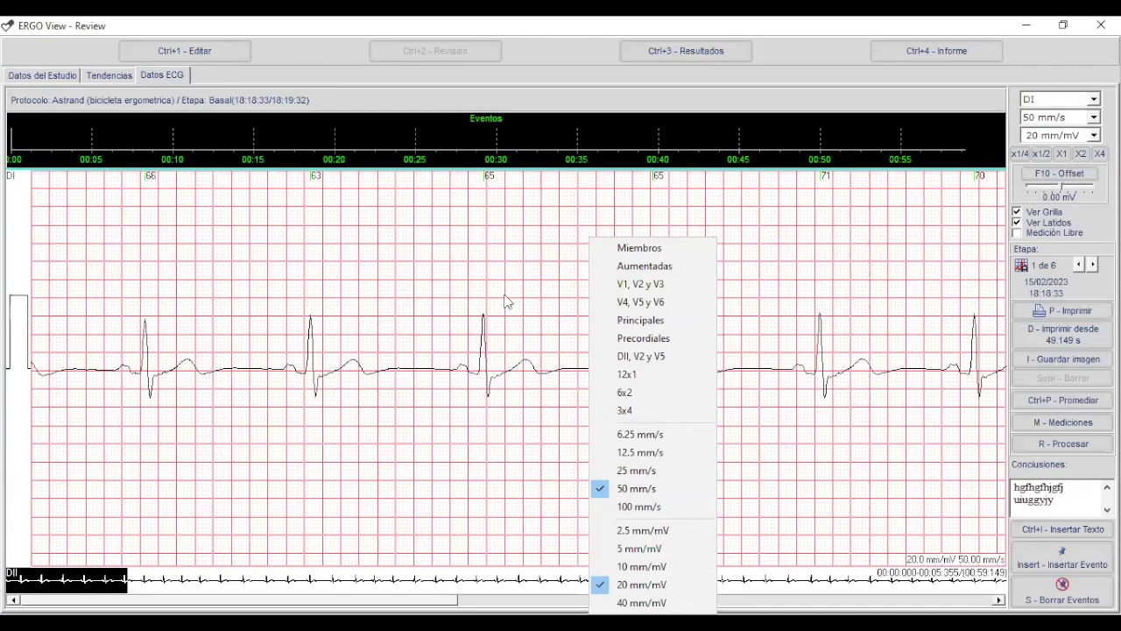
pyautogui.rightClick(462, 253)
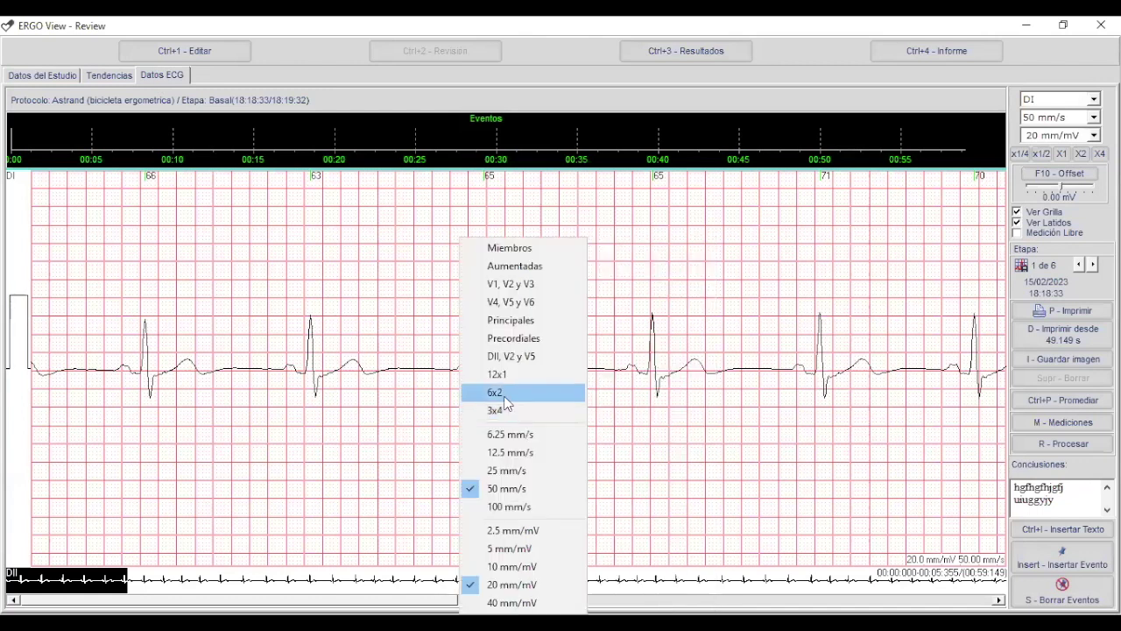
pyautogui.click(506, 401)
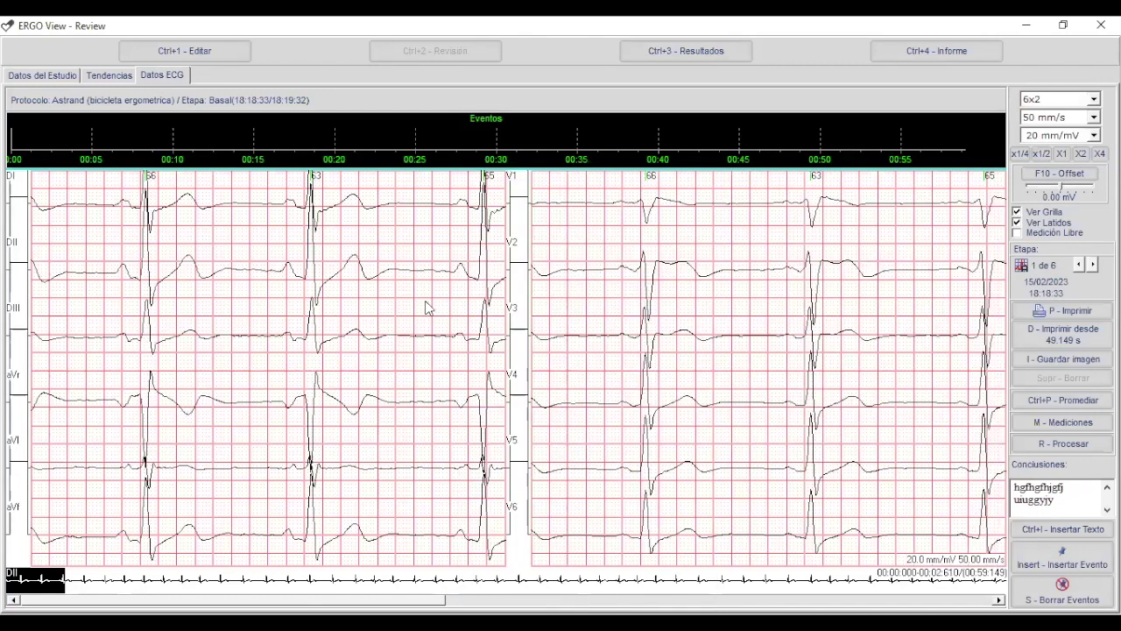
# Step: Set the ECG traces to a sweep speed of 25 mm/s and a gain of 10 mm/mV
pyautogui.rightClick(428, 306)
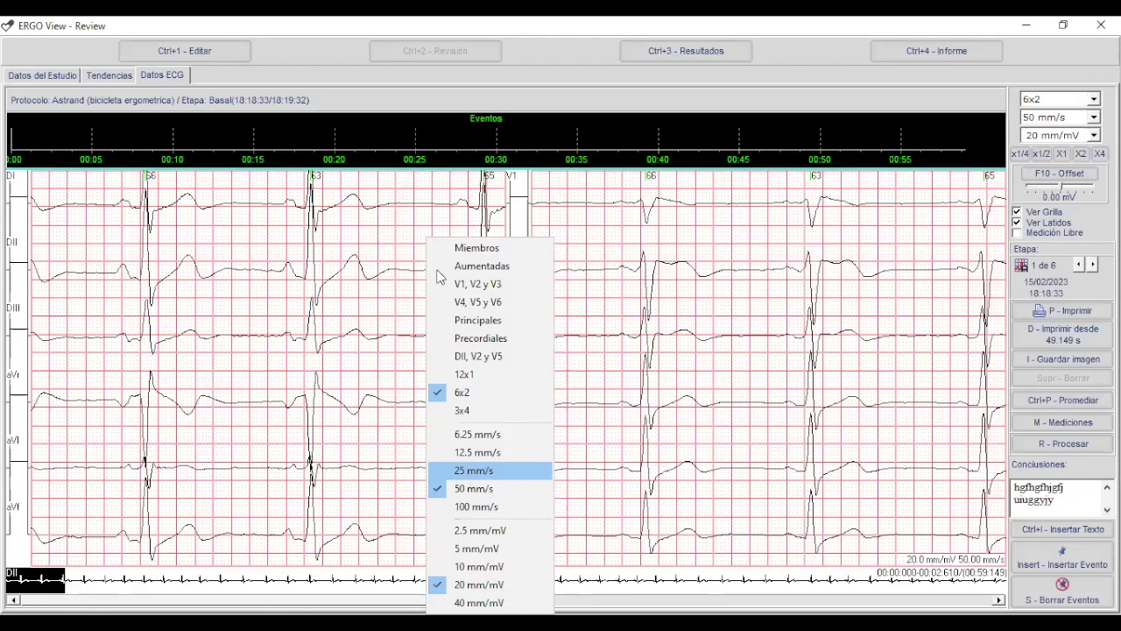
pyautogui.click(440, 471)
pyautogui.rightClick(440, 471)
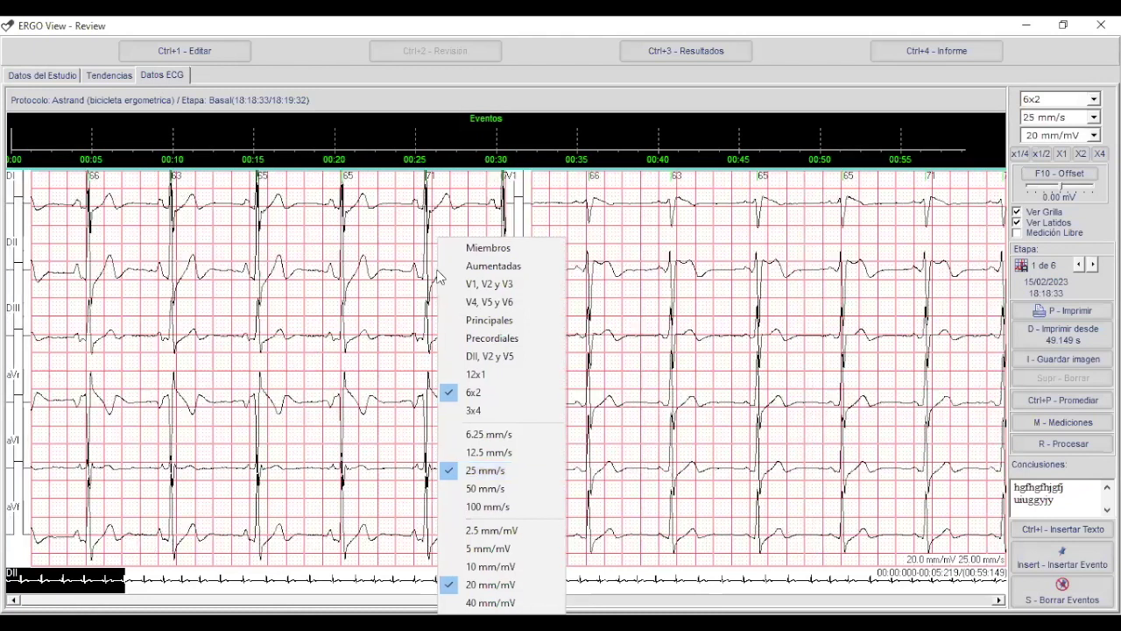
pyautogui.click(468, 566)
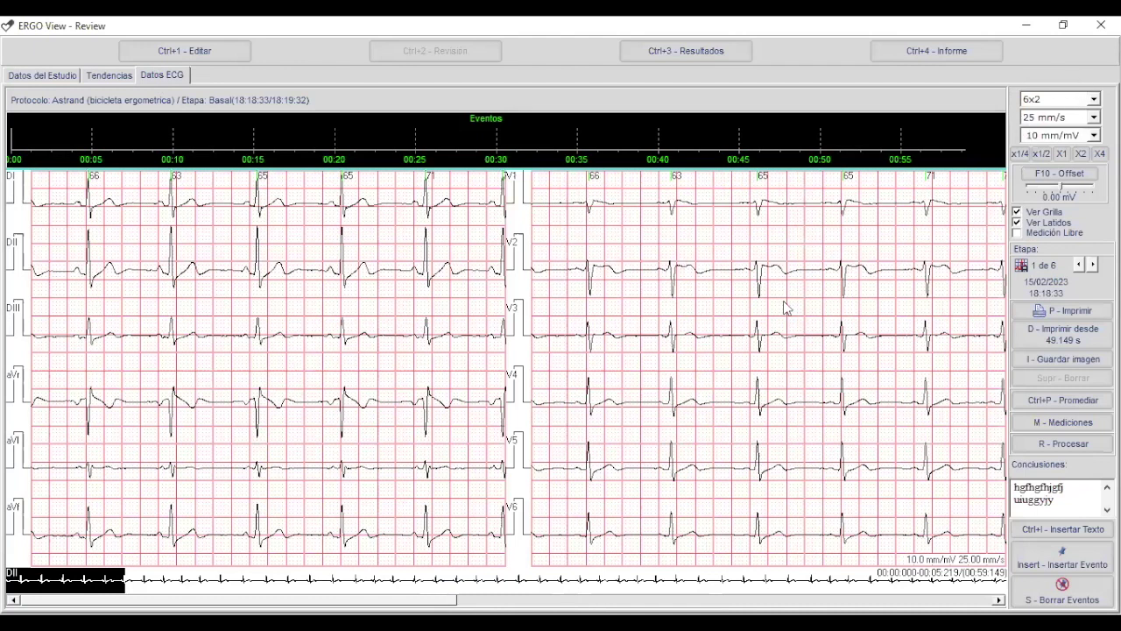
# Step: Try the ECG traces at 50 mm/s and 20 mm/mV, and restore them to 25 mm/s and 10 mm/mV with the X1 scale
pyautogui.rightClick(495, 260)
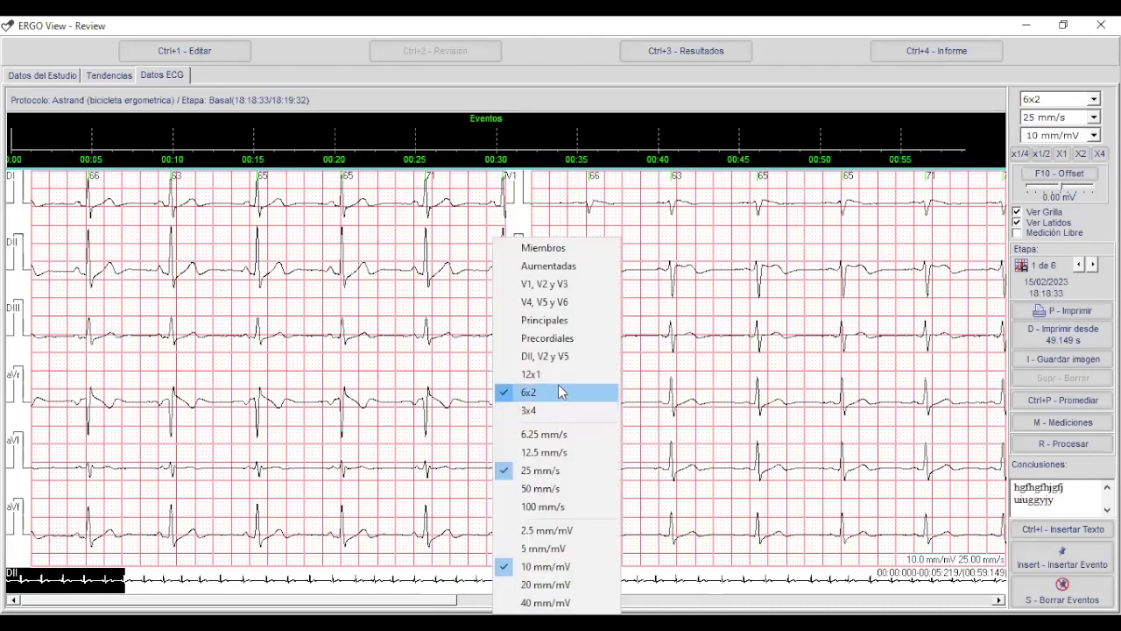
pyautogui.press('Return')
pyautogui.rightClick(437, 325)
pyautogui.click(503, 586)
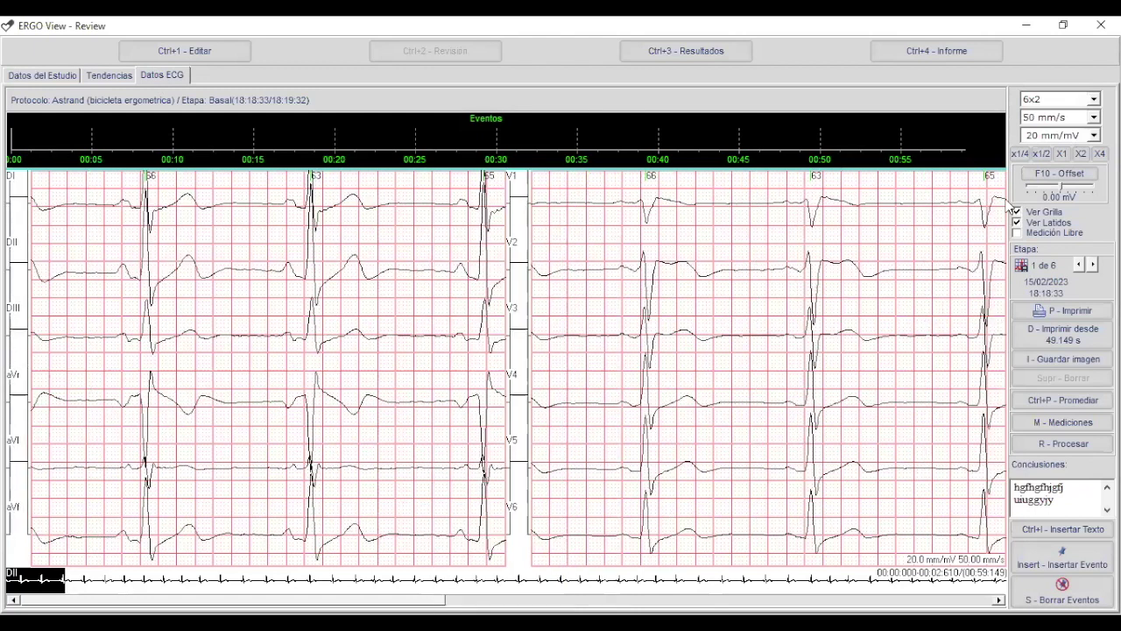
pyautogui.click(1059, 152)
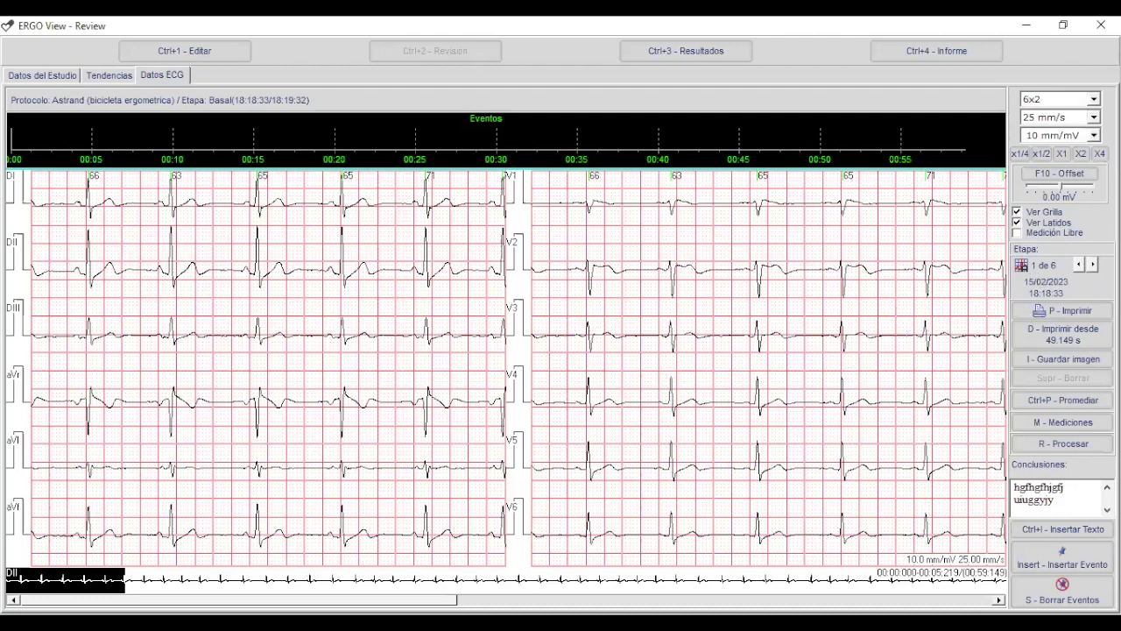
# Step: Advance through the recorded stages from Basal to Etapa 2 to review their ECG traces
pyautogui.press('pagedown')
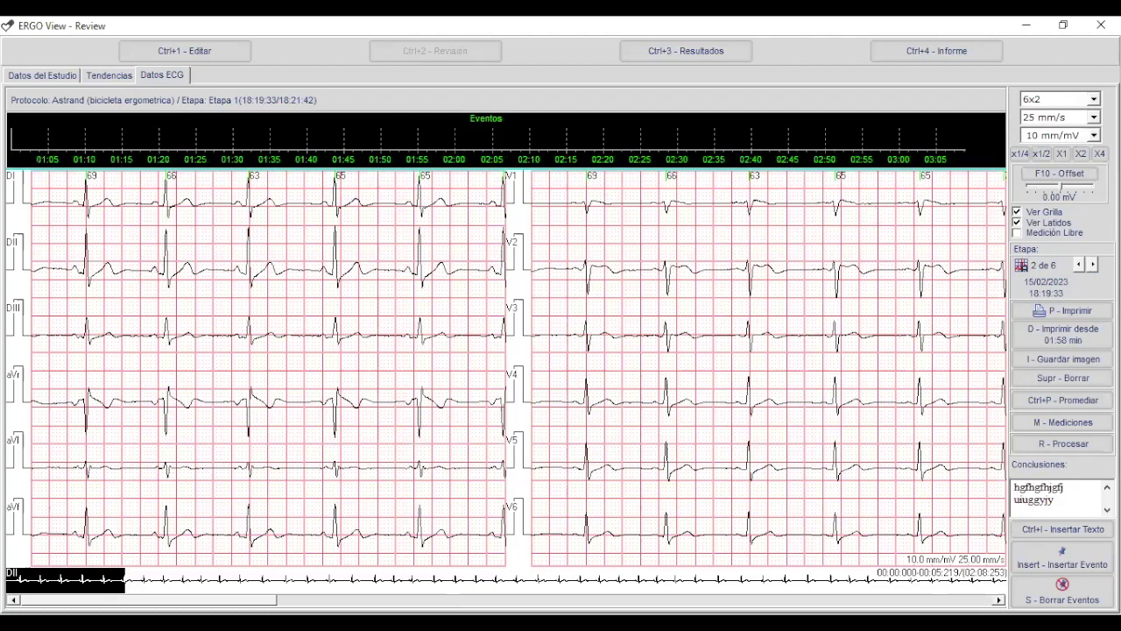
pyautogui.click(1092, 264)
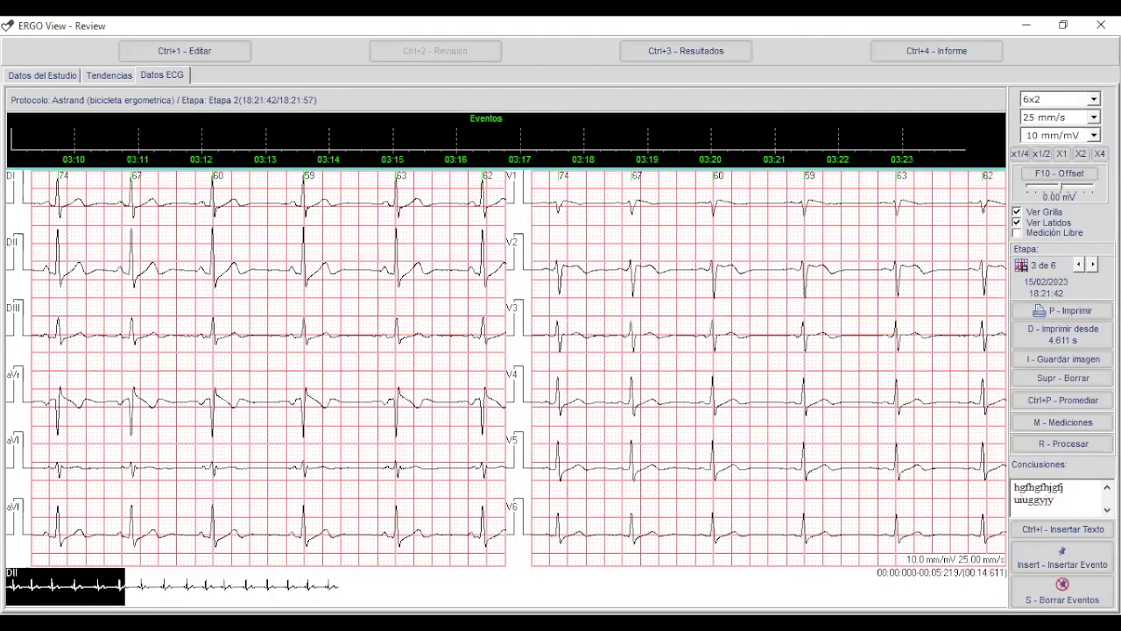